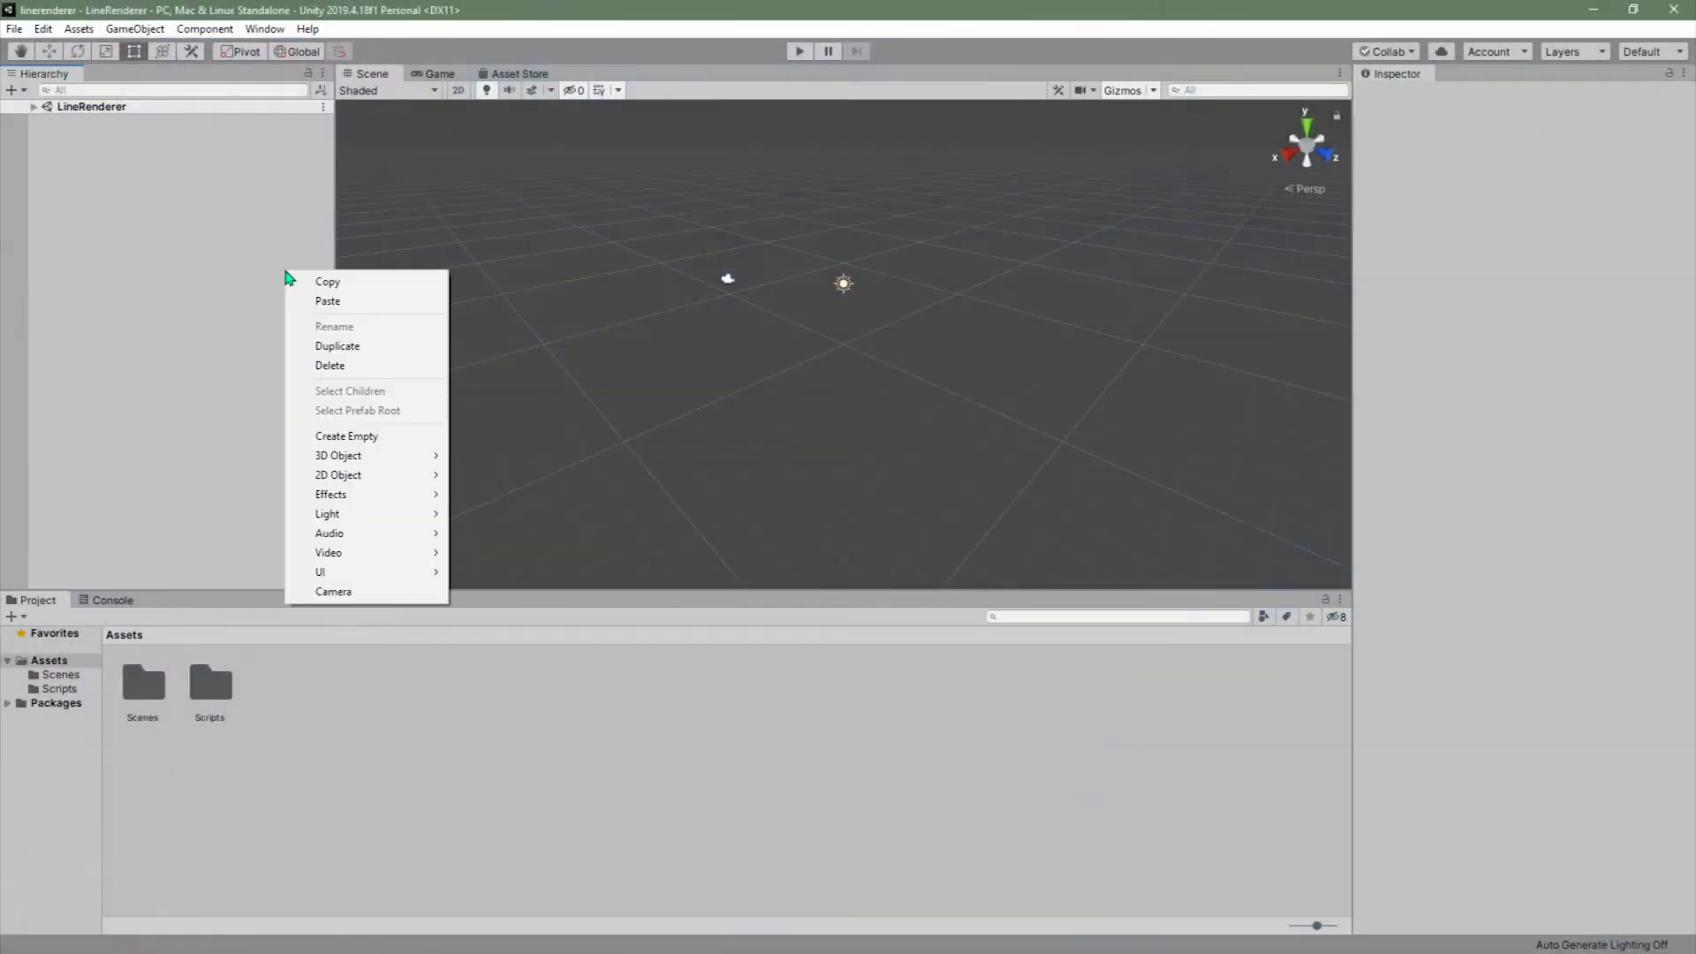
- Create an empty game object in the scene and name it LineRenderer
click(347, 440)
click(121, 151)
text(LineRenderer)
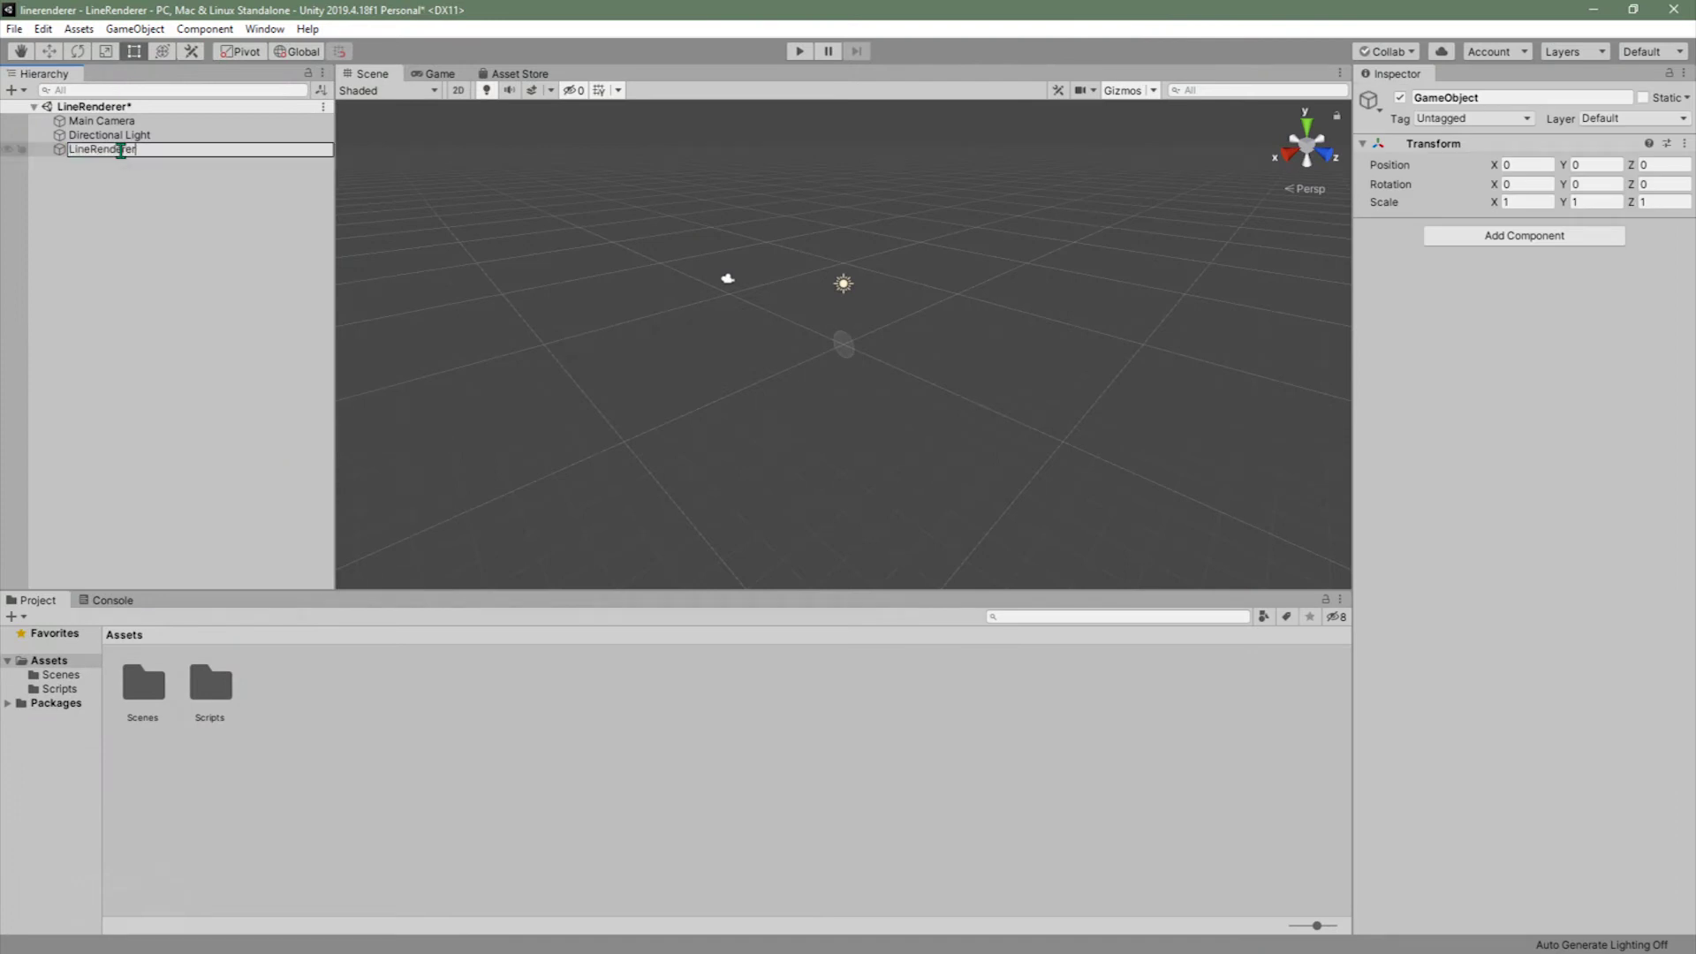
key(Return)
- Add a Line Renderer component to the LineRenderer object, with its Transform section collapsed
click(1363, 144)
click(1536, 180)
text(line)
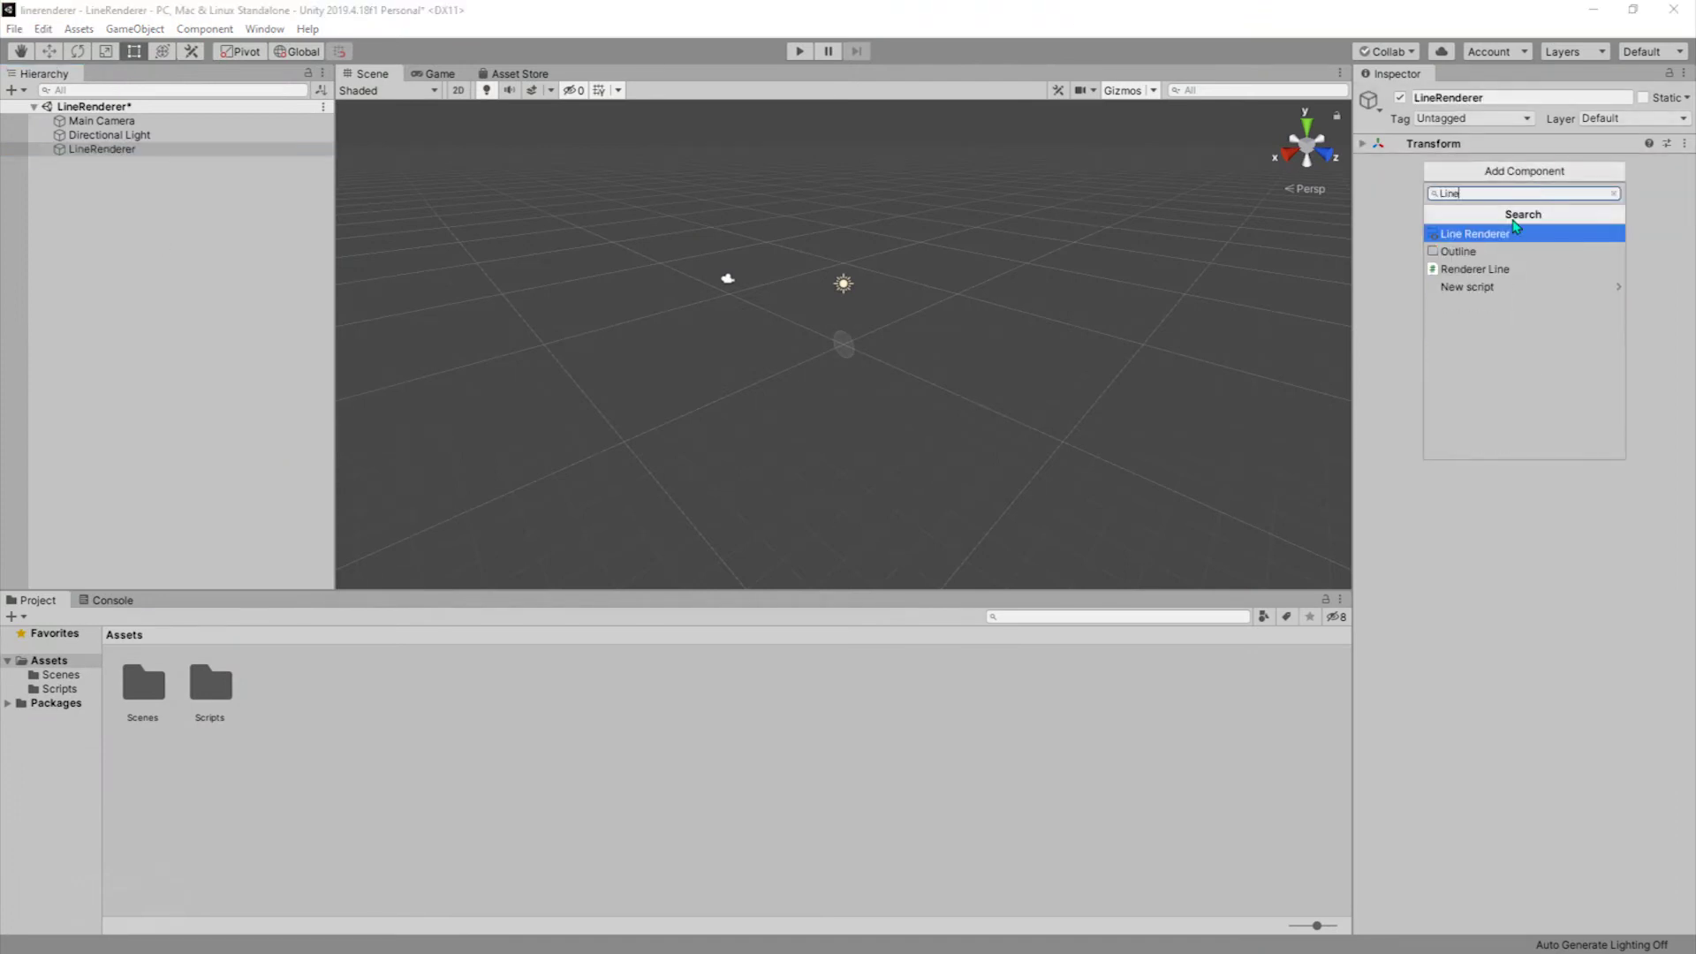
click(1506, 234)
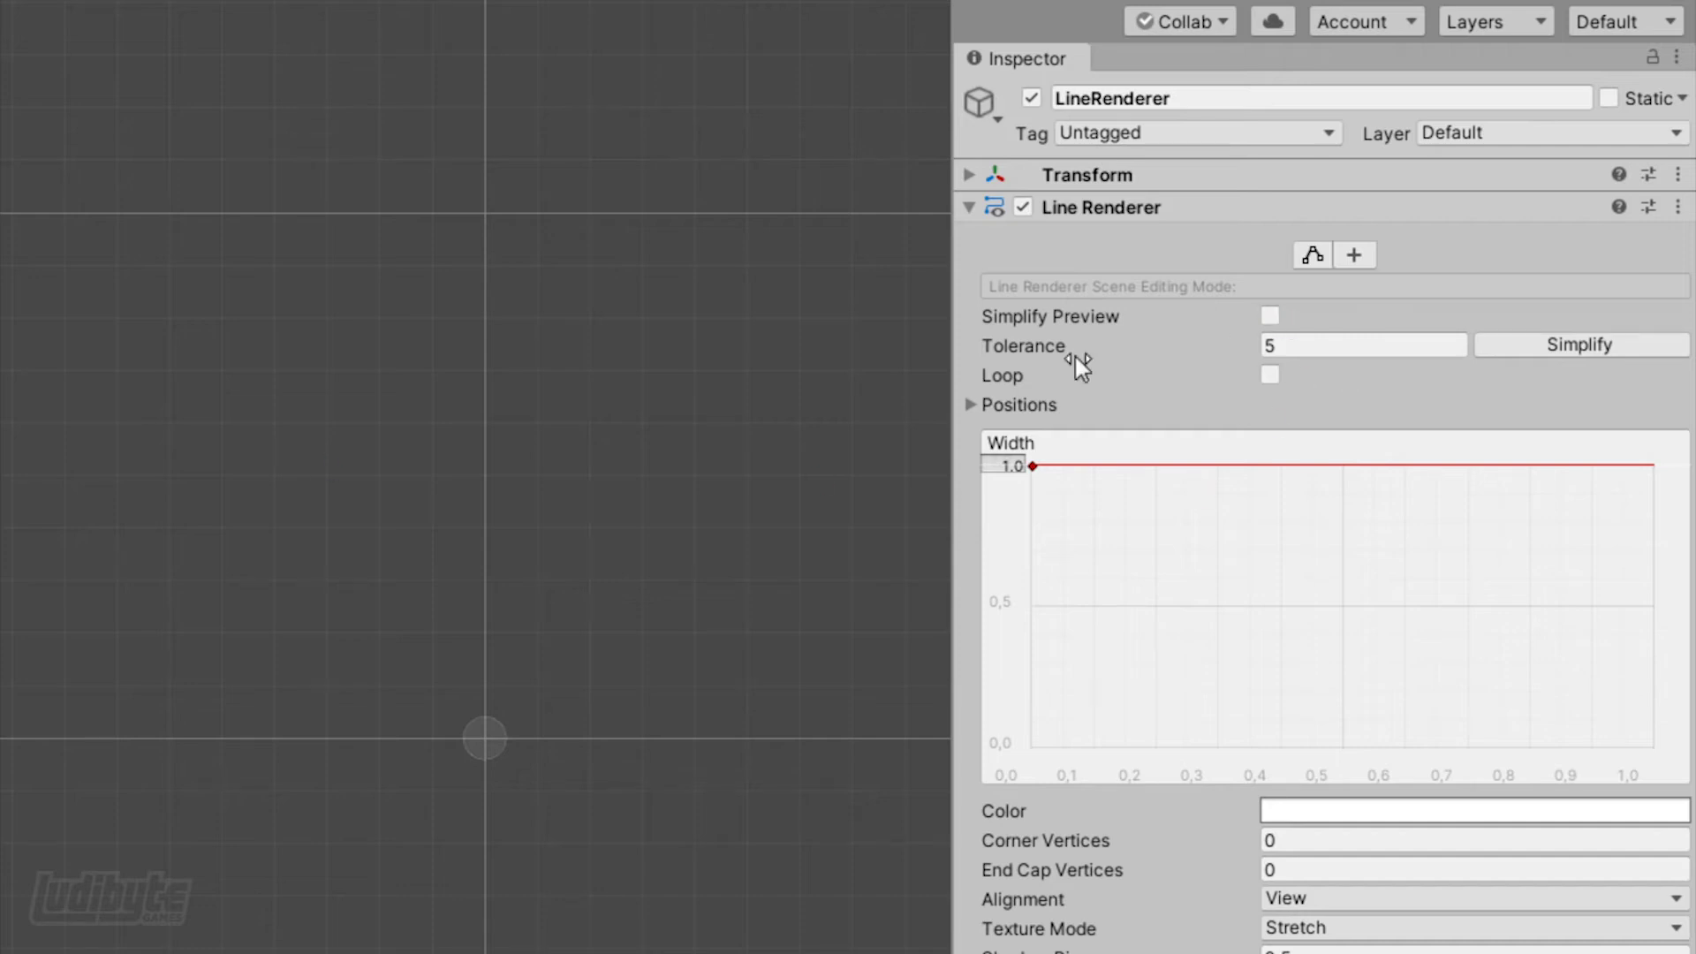
- Expand the line's Positions list and set its size to 3
click(972, 406)
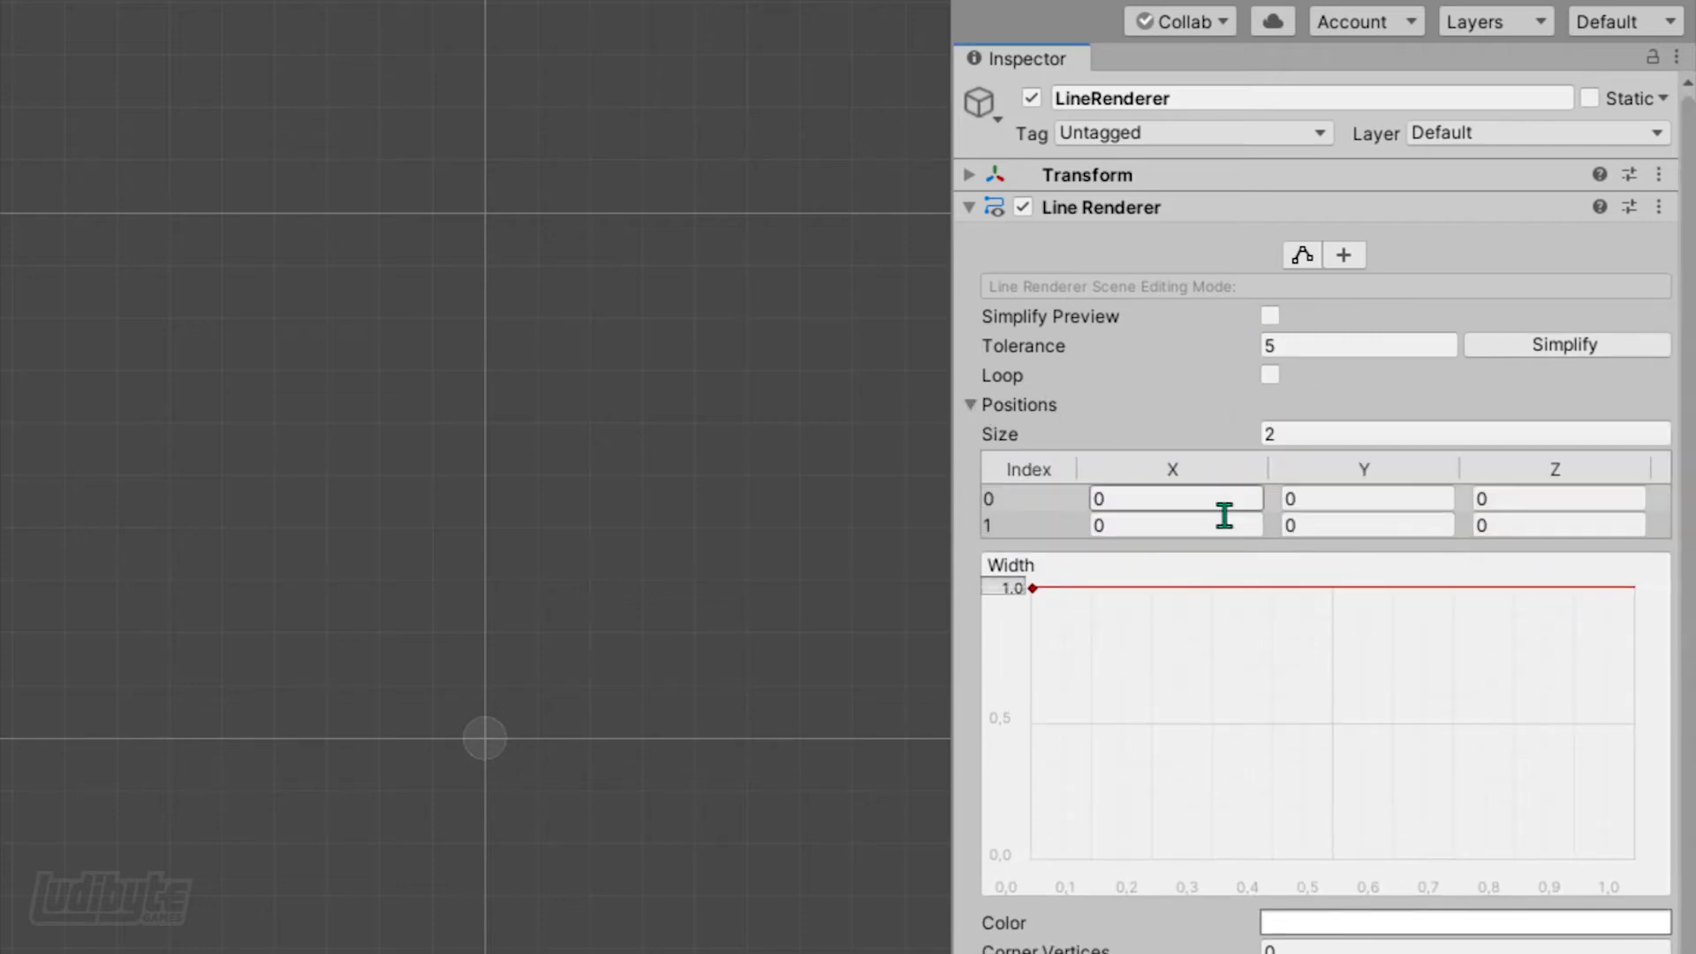
click(1286, 434)
text(3)
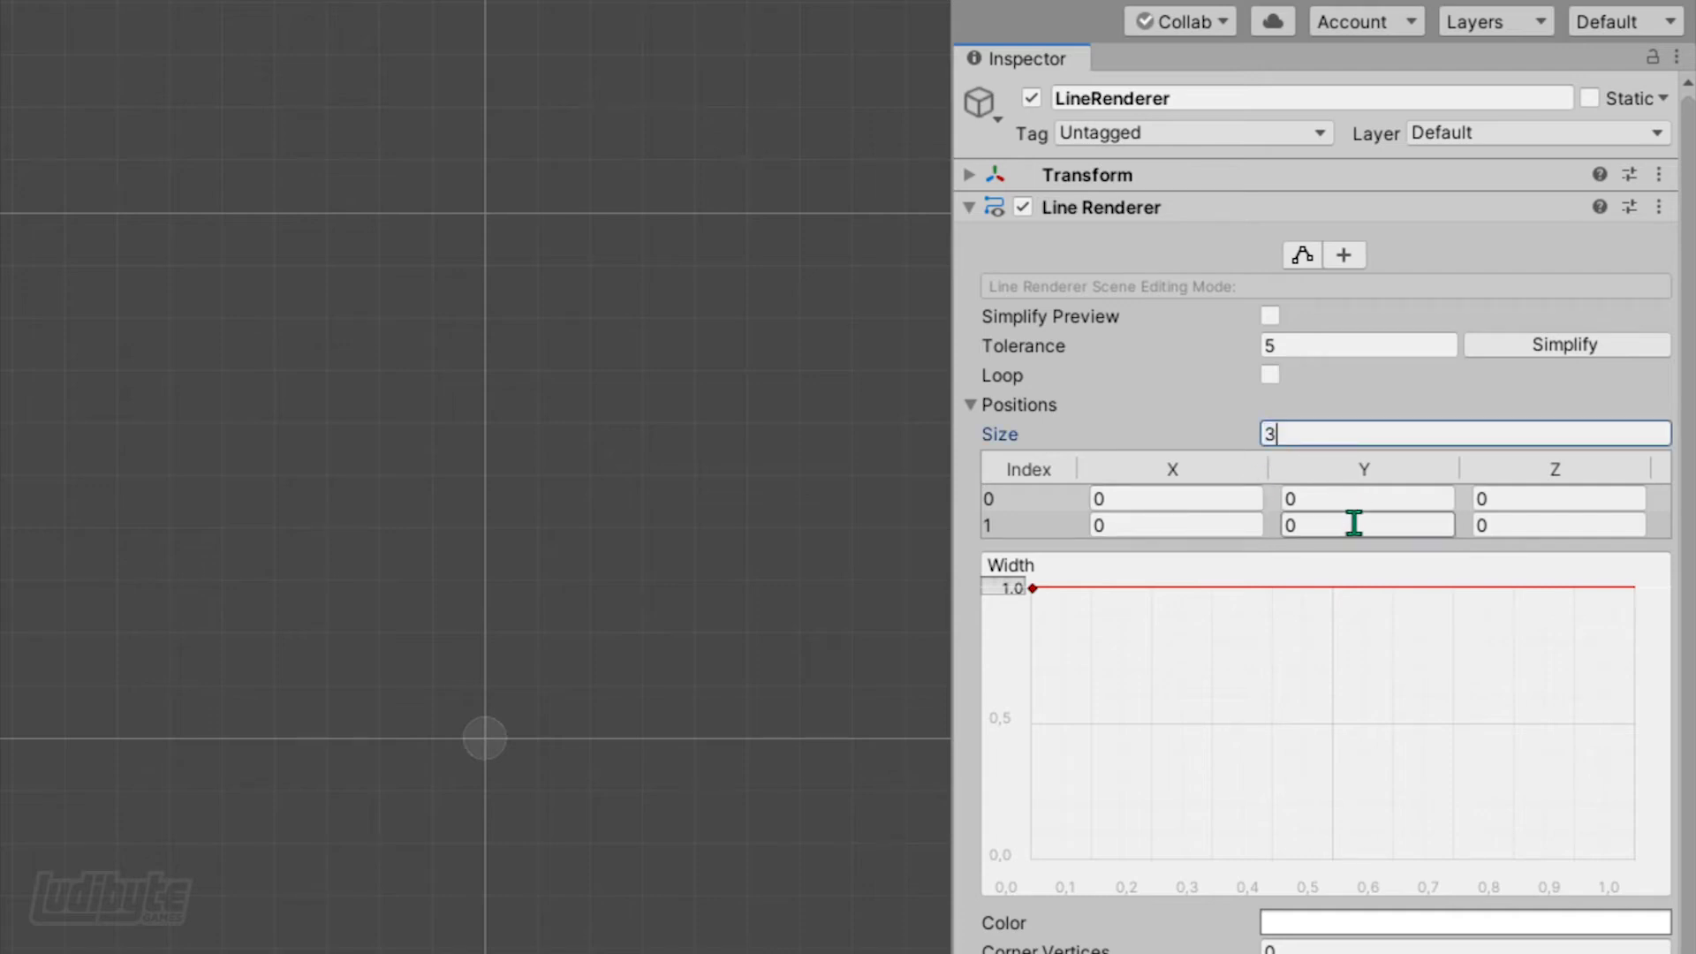
key(Return)
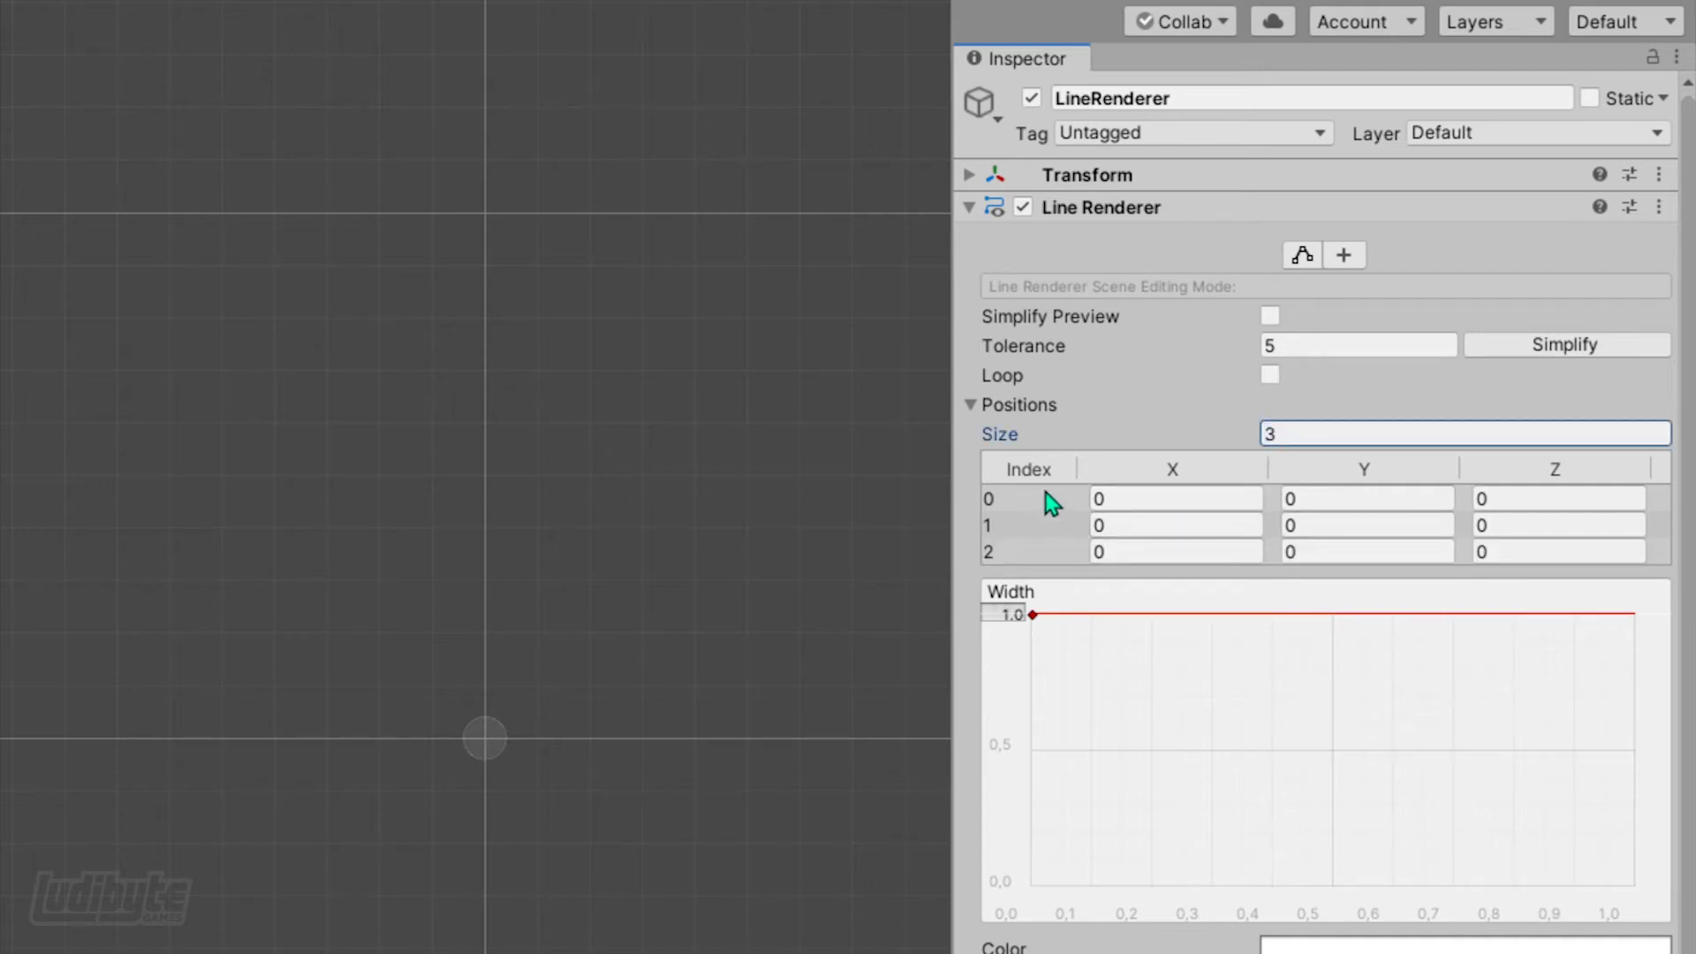
- Set the Positions size to 2 and the Y value of the point at index 1 to 10
click(1277, 434)
text(2)
key(Return)
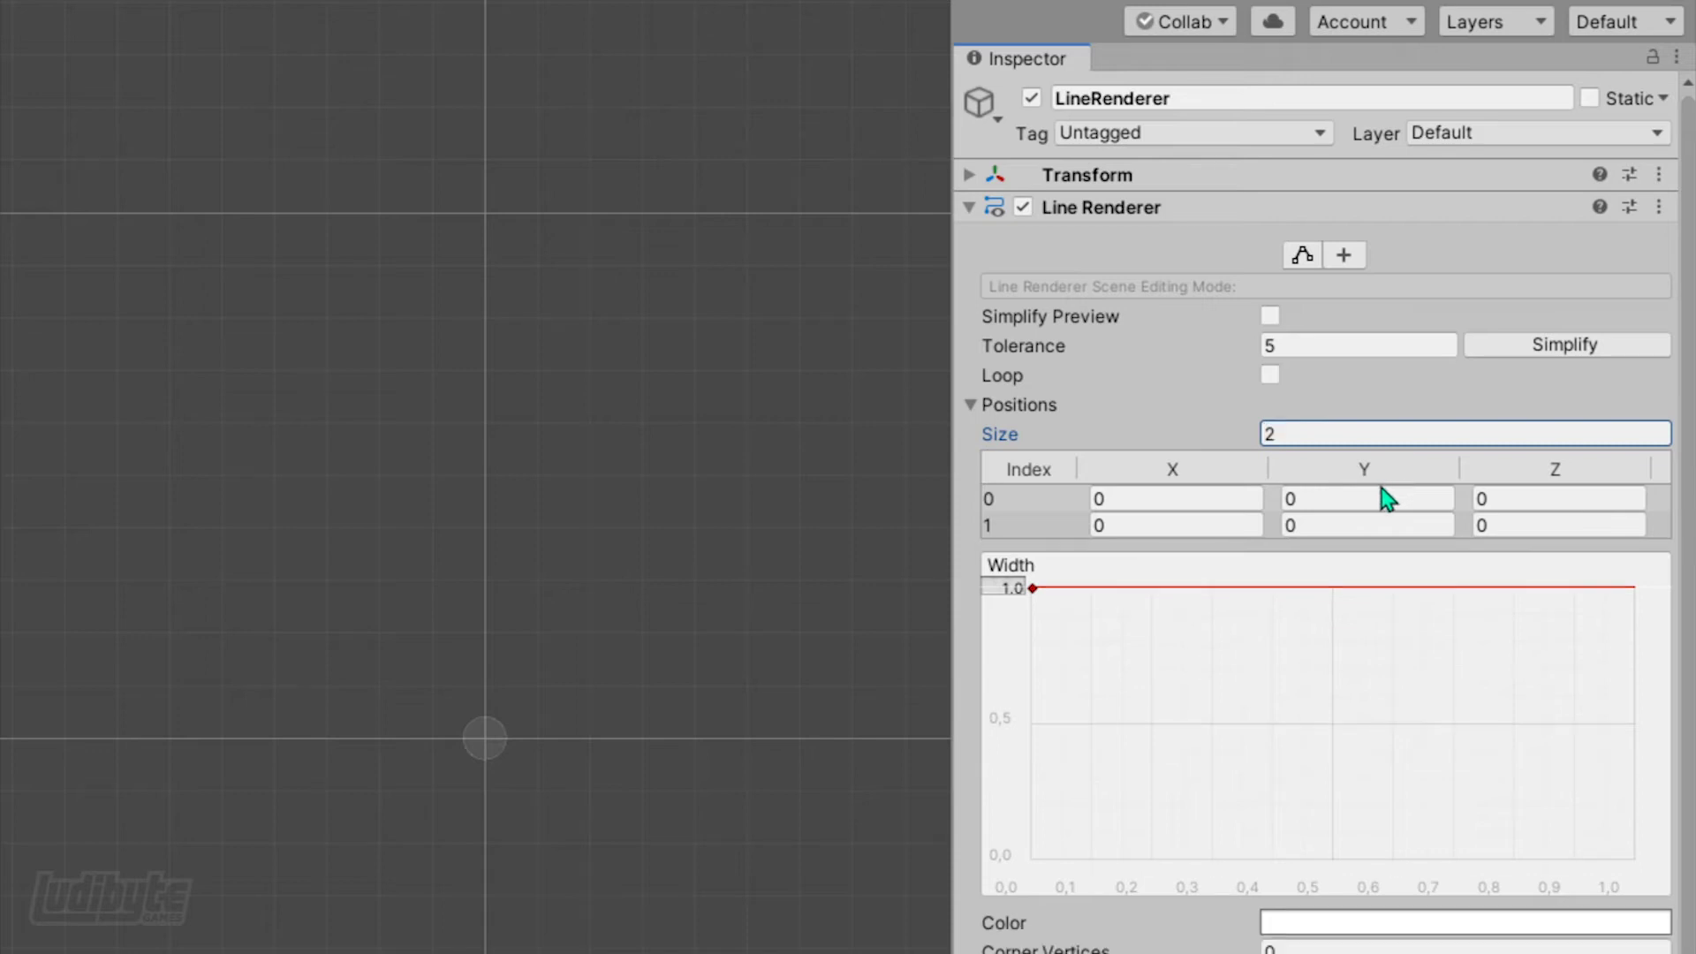
click(1309, 526)
text(10)
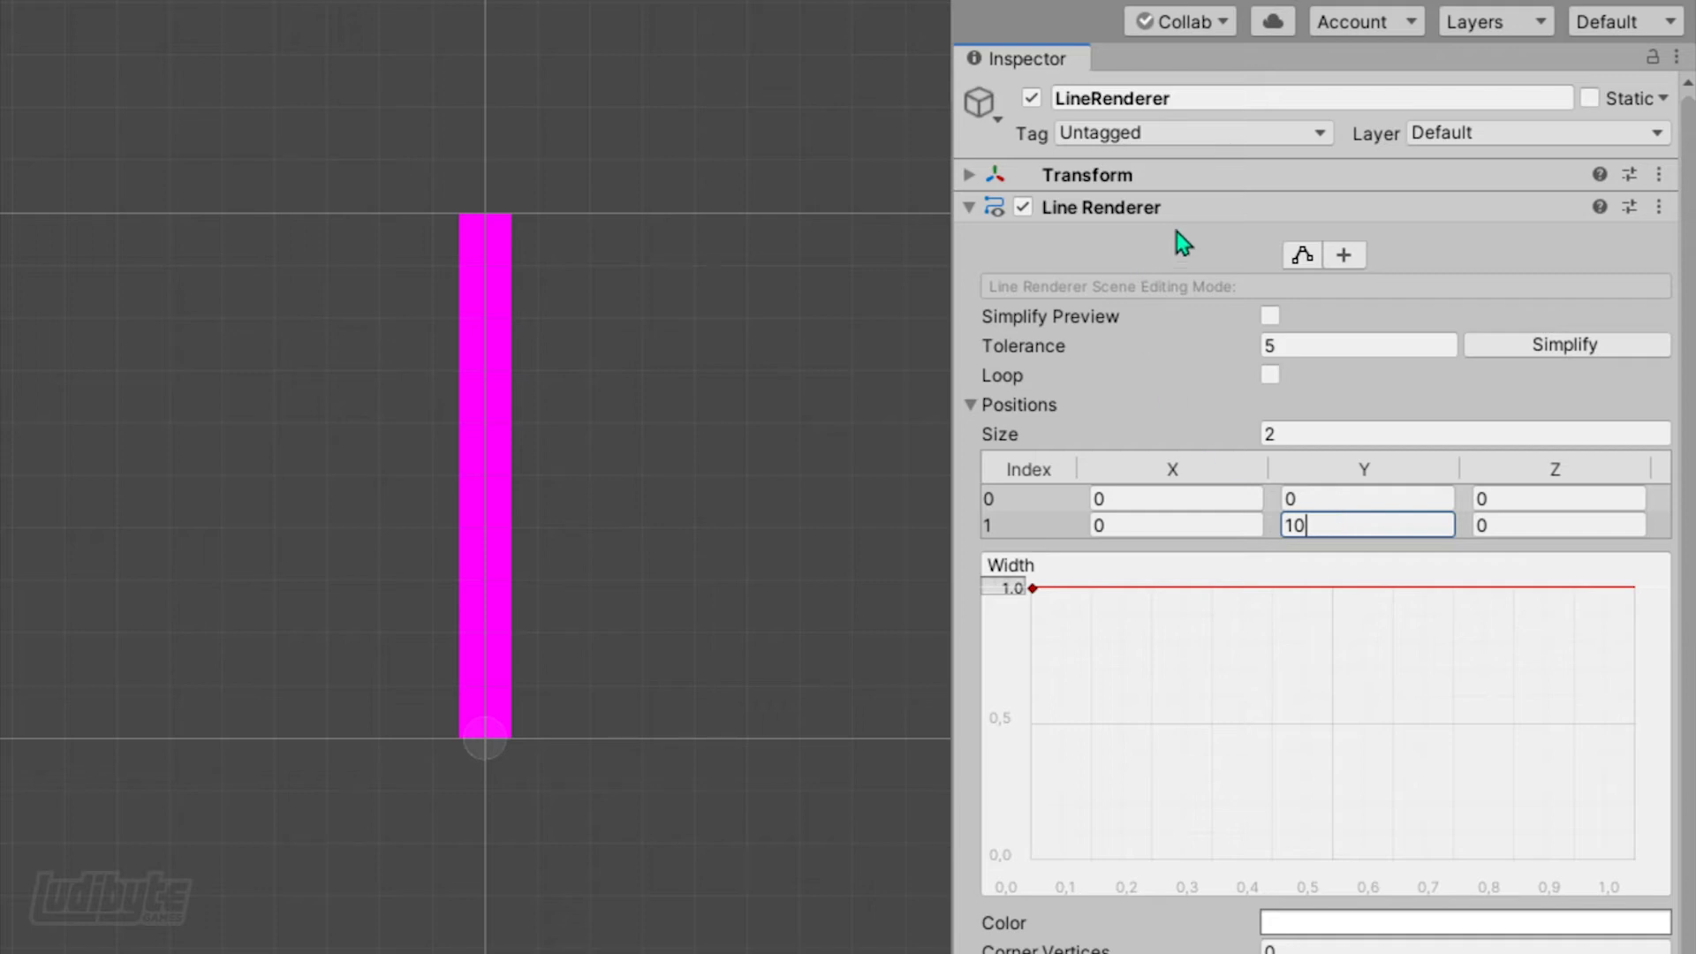
- Turn on Create Points mode and try adding points in the scene with the Mouse Position input
click(1349, 254)
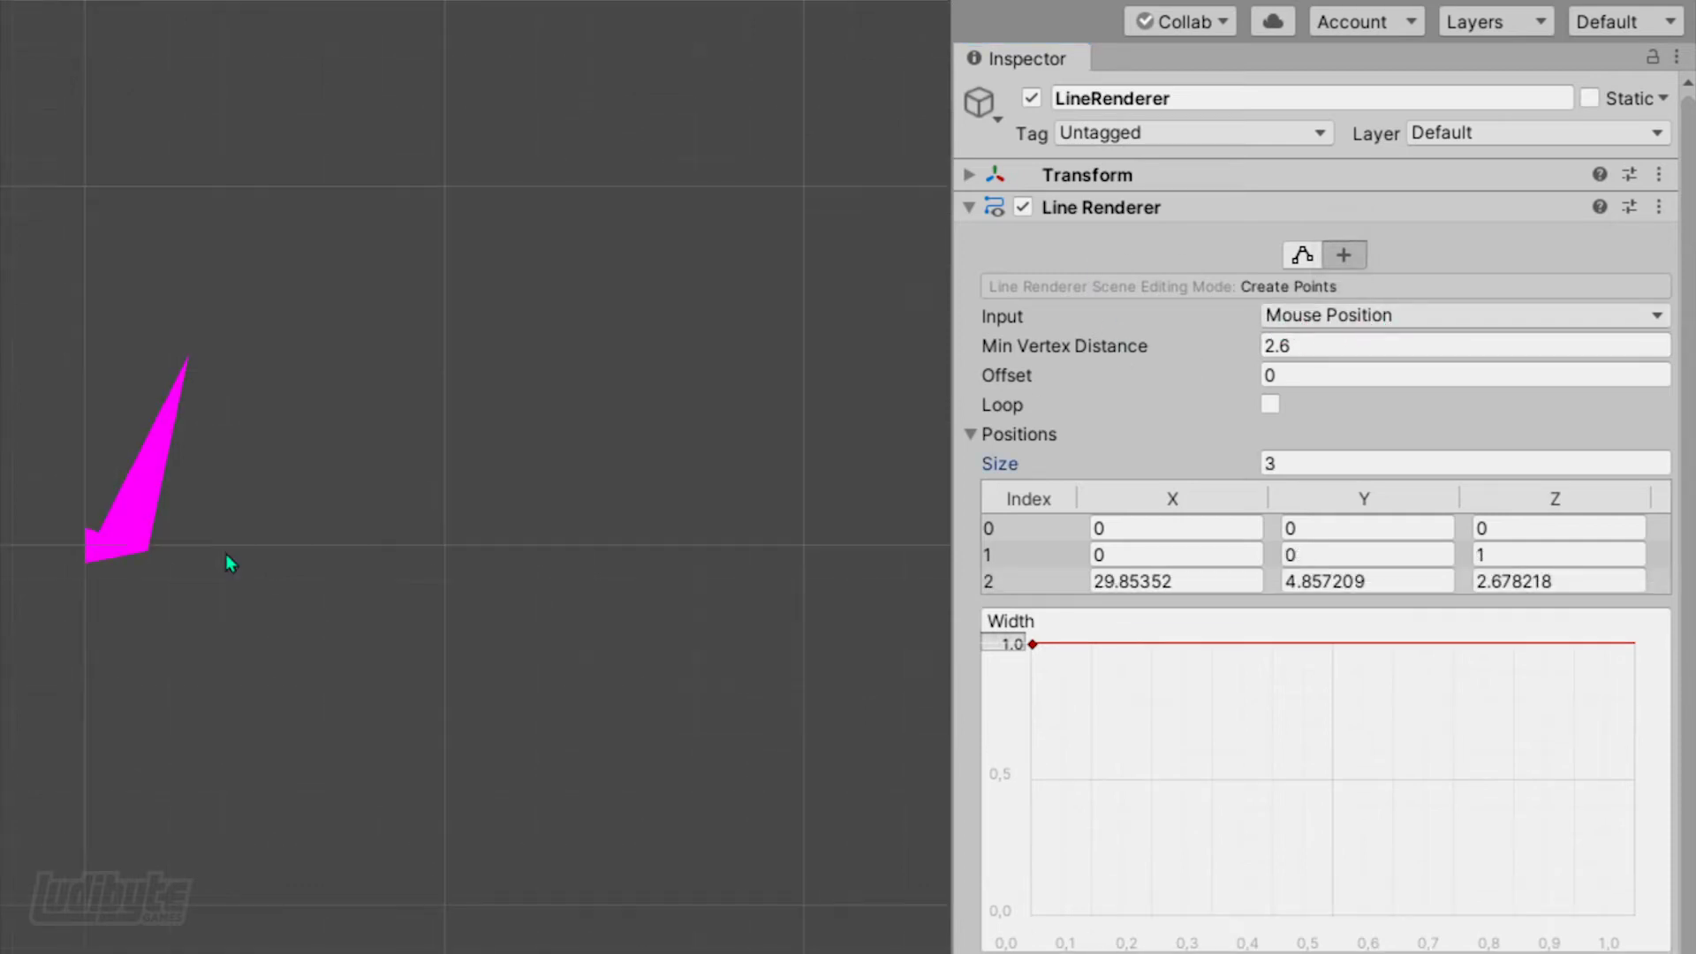
mouse_move(229, 562)
mouse_down()
mouse_move(469, 609)
mouse_move(579, 341)
mouse_move(771, 276)
mouse_move(870, 598)
mouse_up()
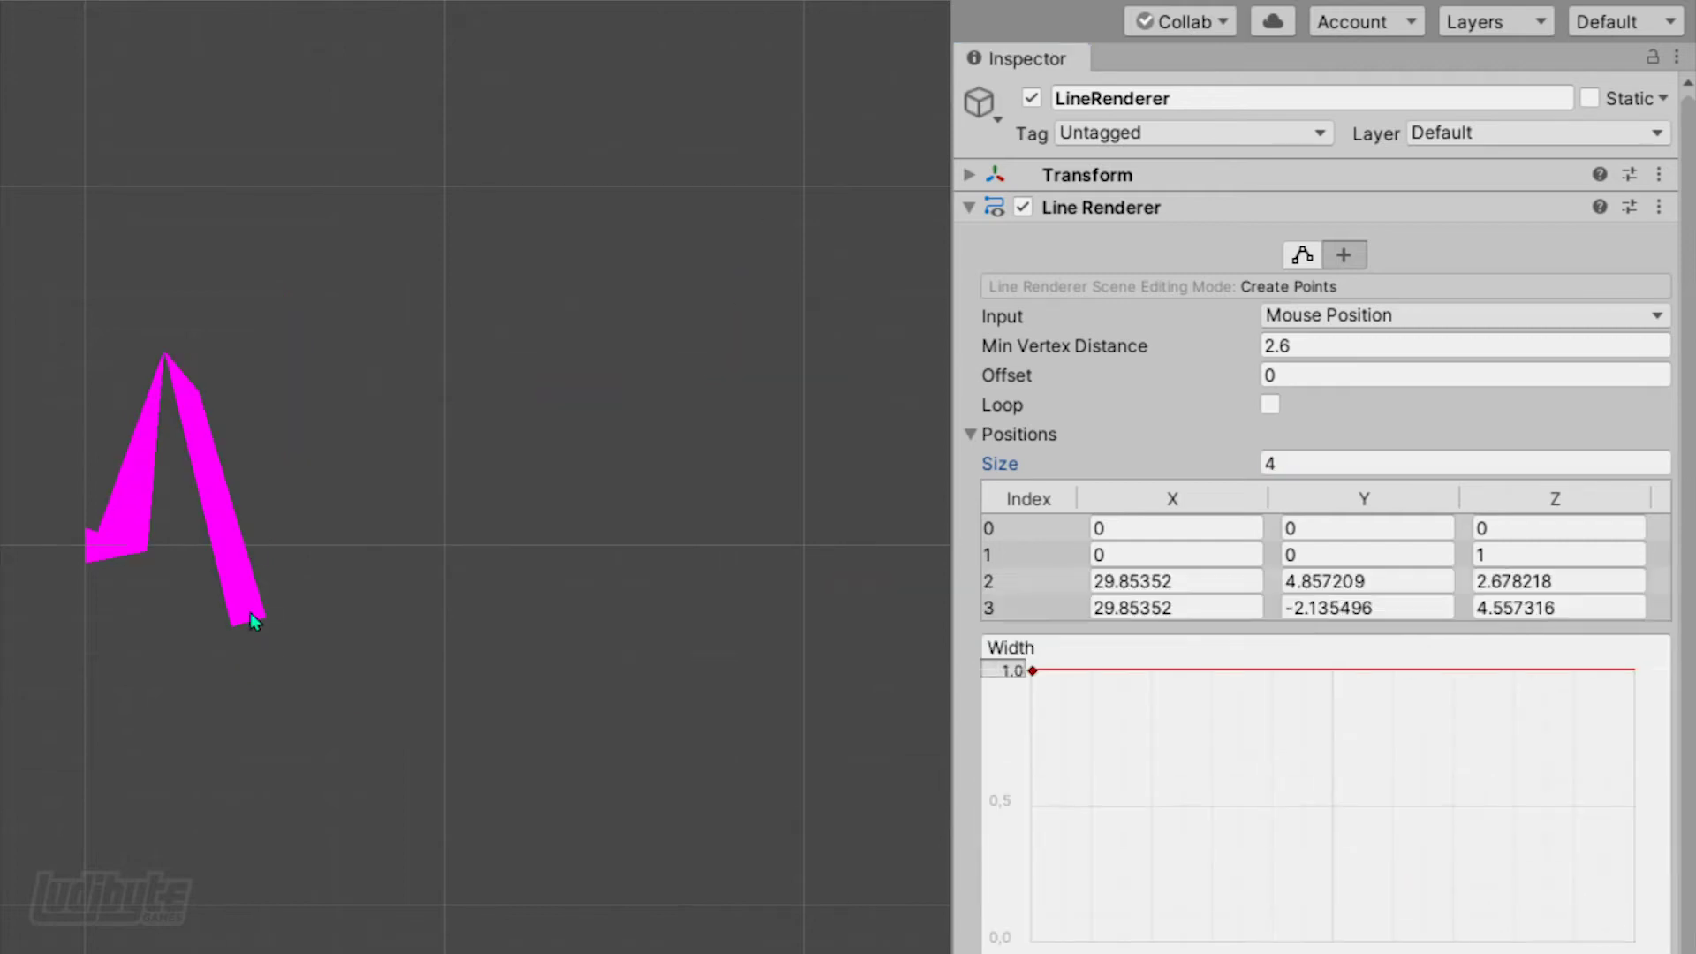
mouse_move(253, 617)
mouse_down()
mouse_move(482, 647)
mouse_move(868, 590)
mouse_up()
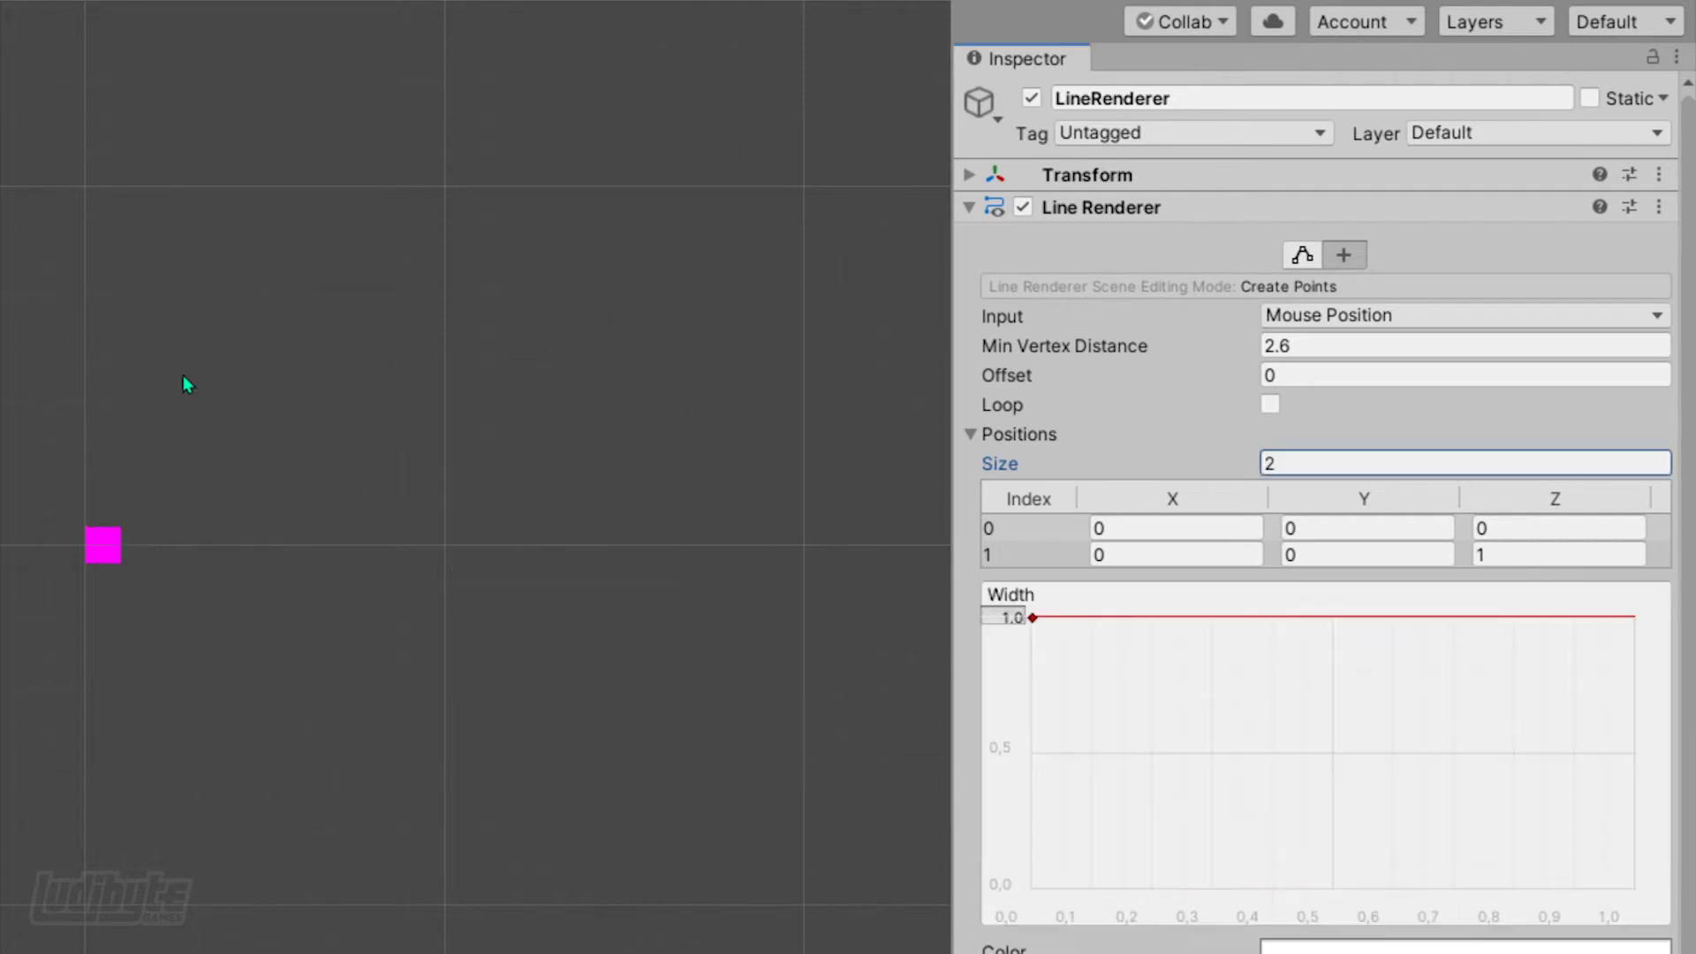
mouse_move(189, 382)
mouse_down()
mouse_move(283, 348)
mouse_move(581, 345)
mouse_move(708, 473)
mouse_move(870, 591)
mouse_up()
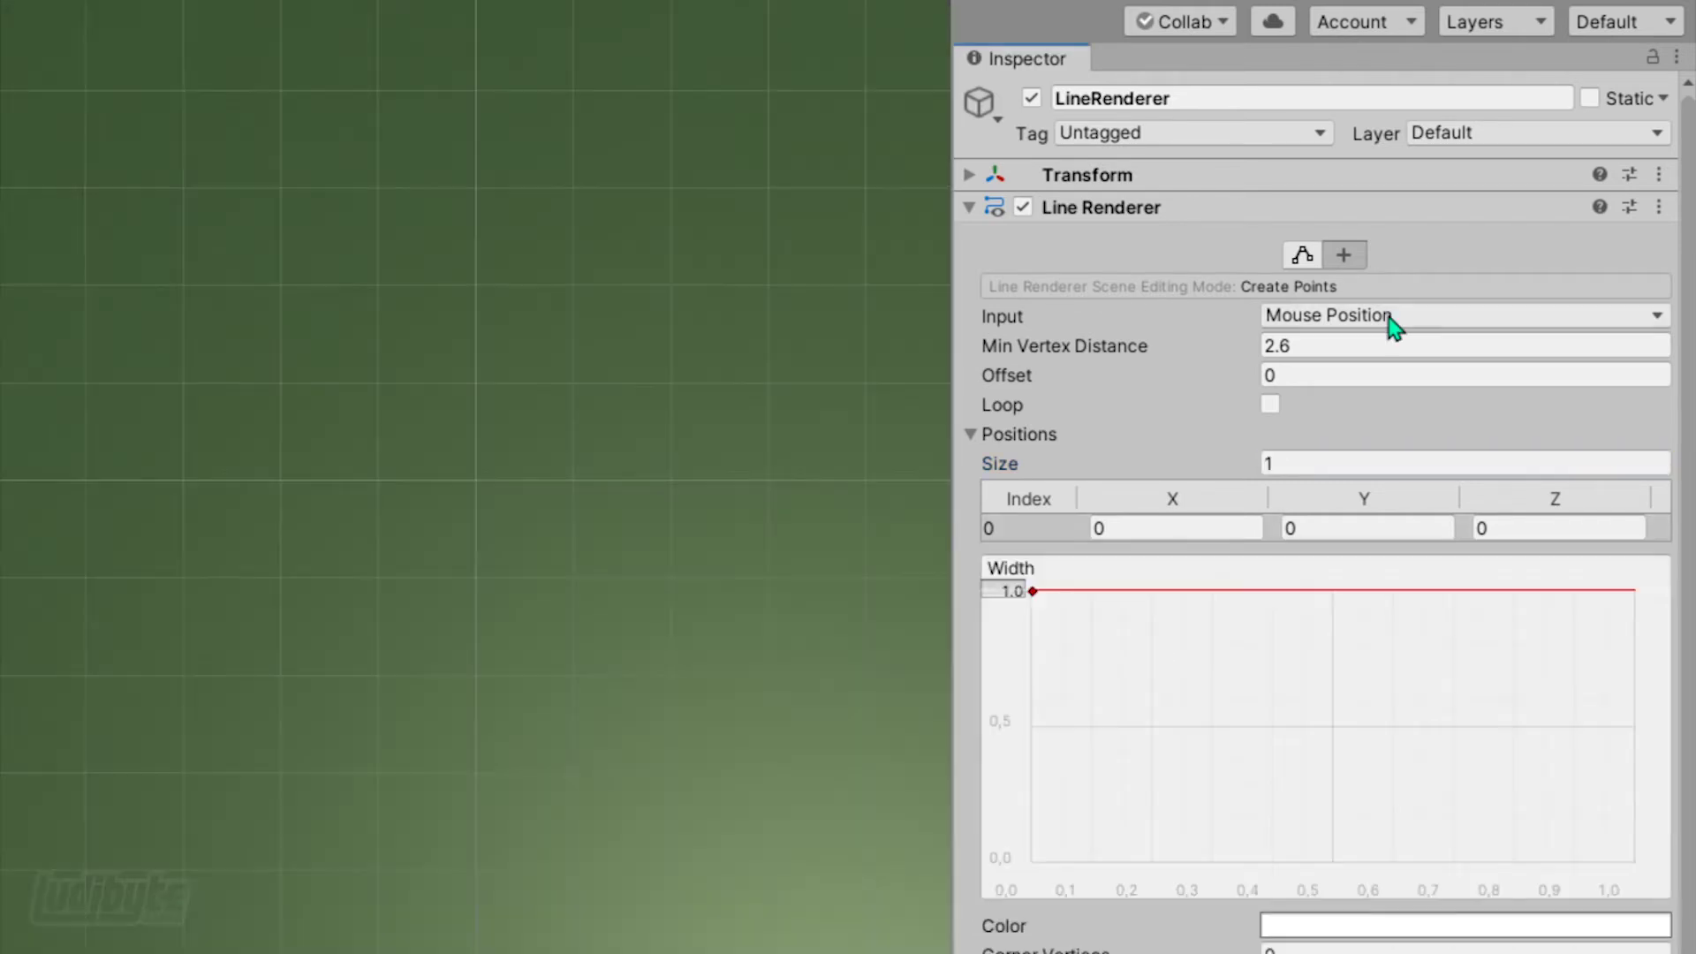
- Set the point input to Physics Raycast and draw a stepped line with a freehand curve at its end on the green surface
click(1286, 320)
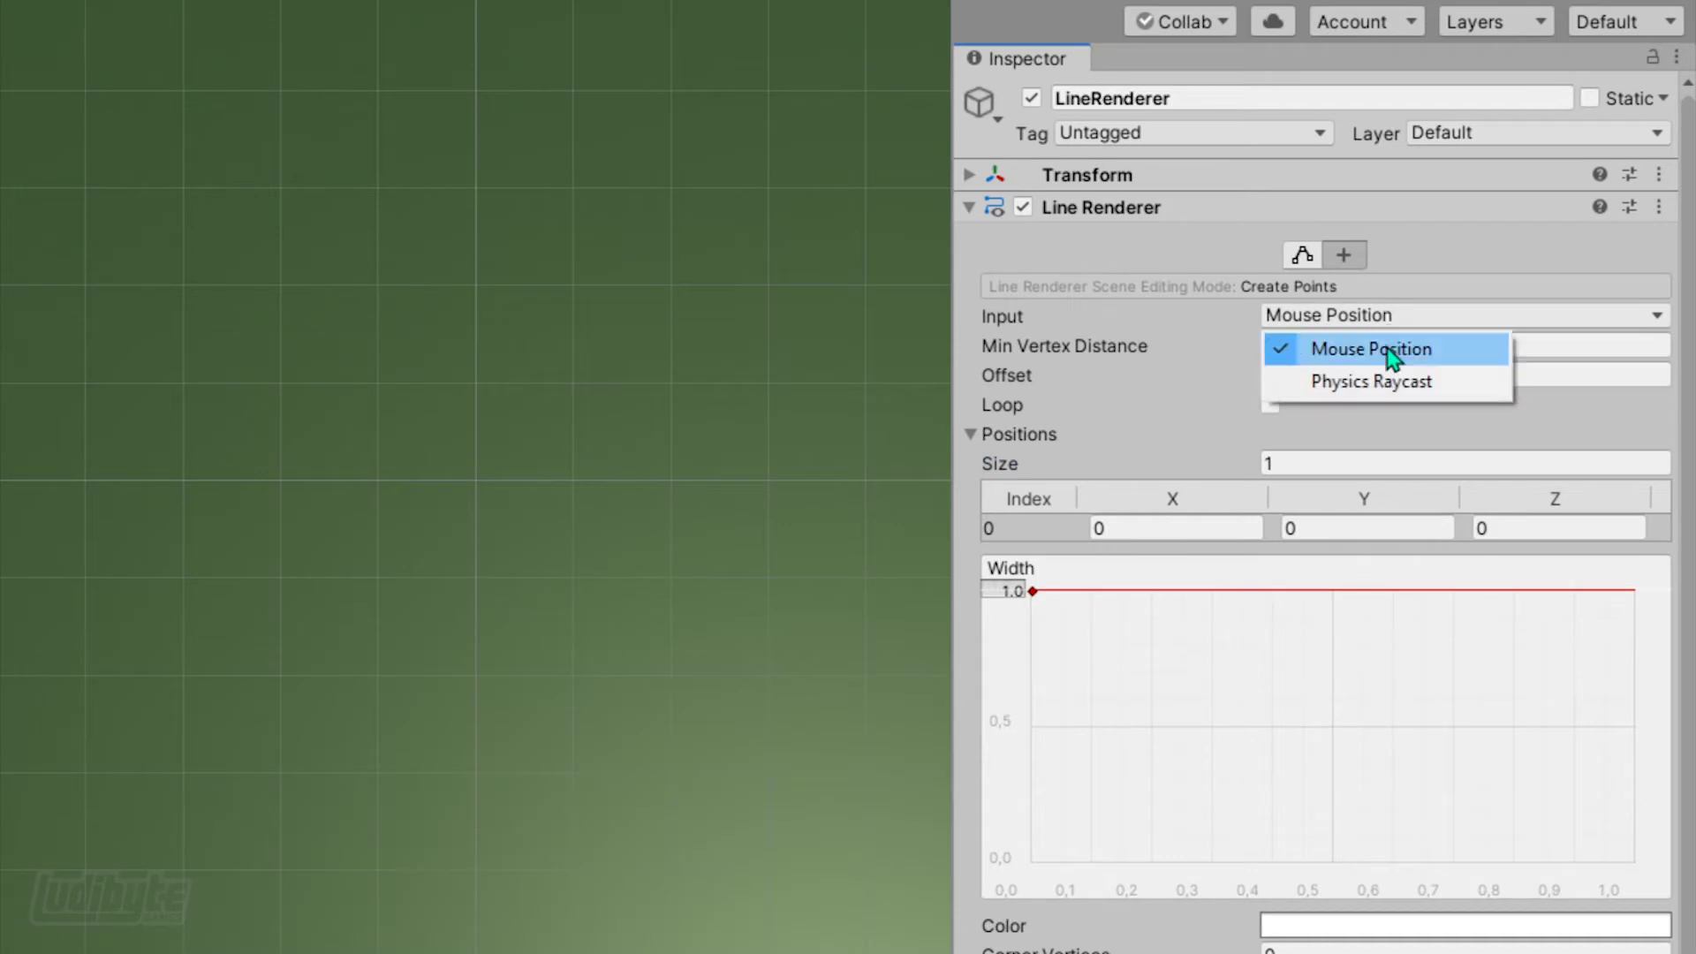
click(1374, 382)
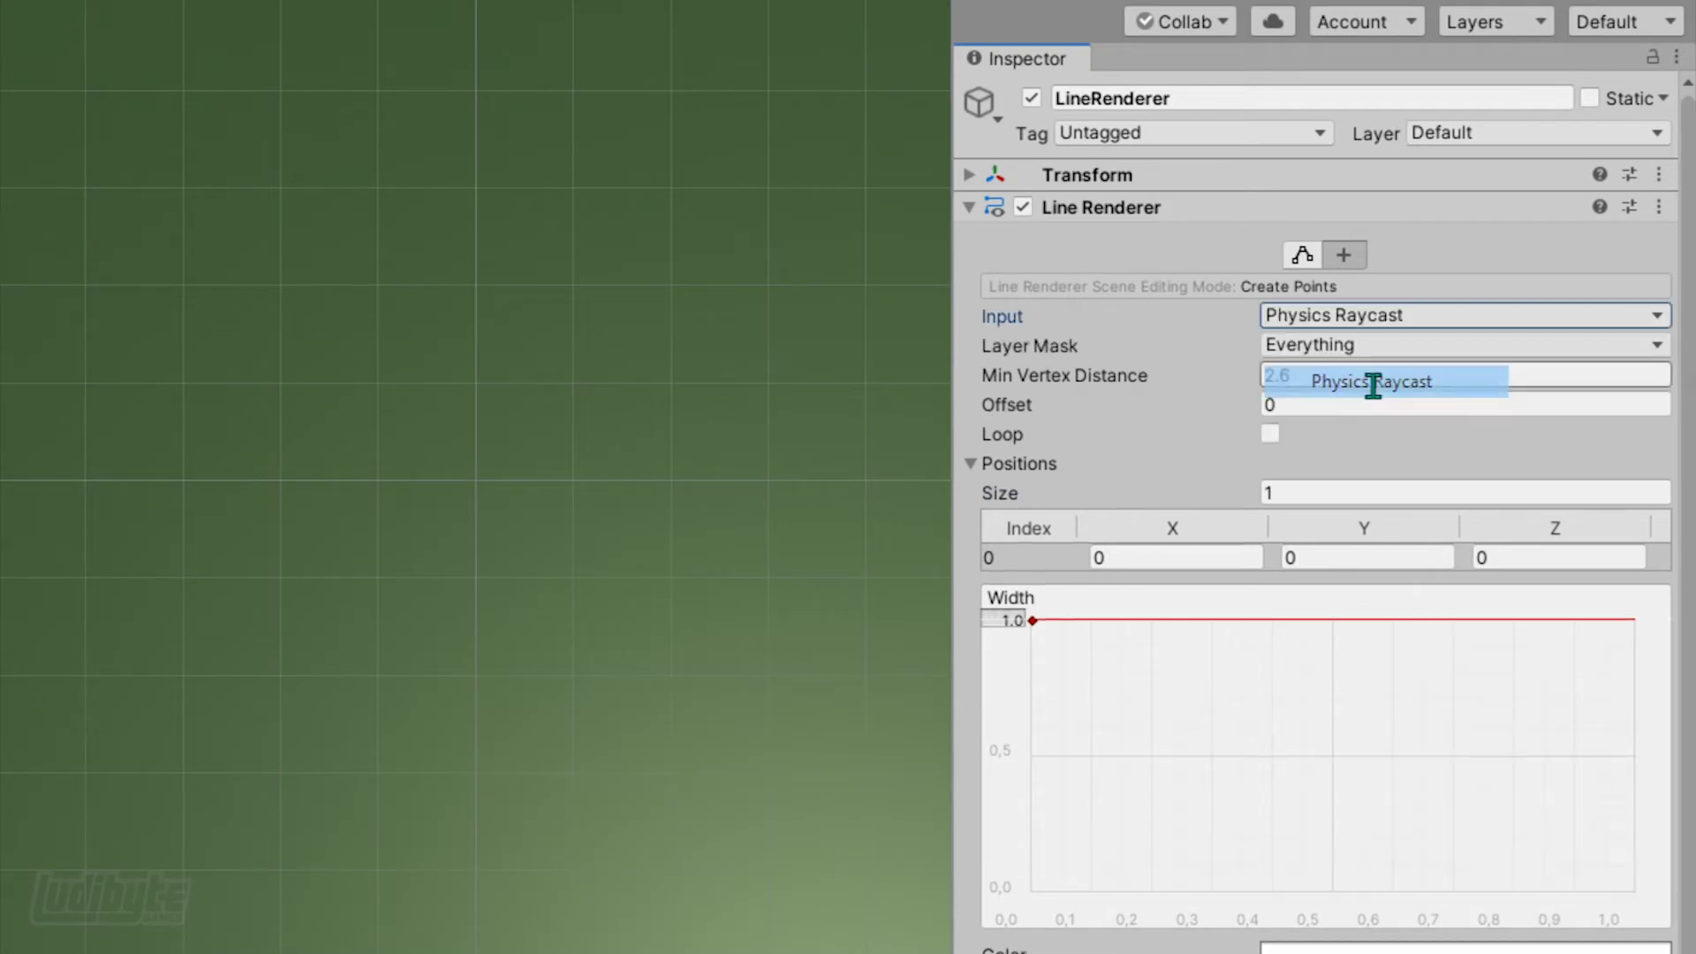
click(374, 478)
click(375, 380)
click(279, 380)
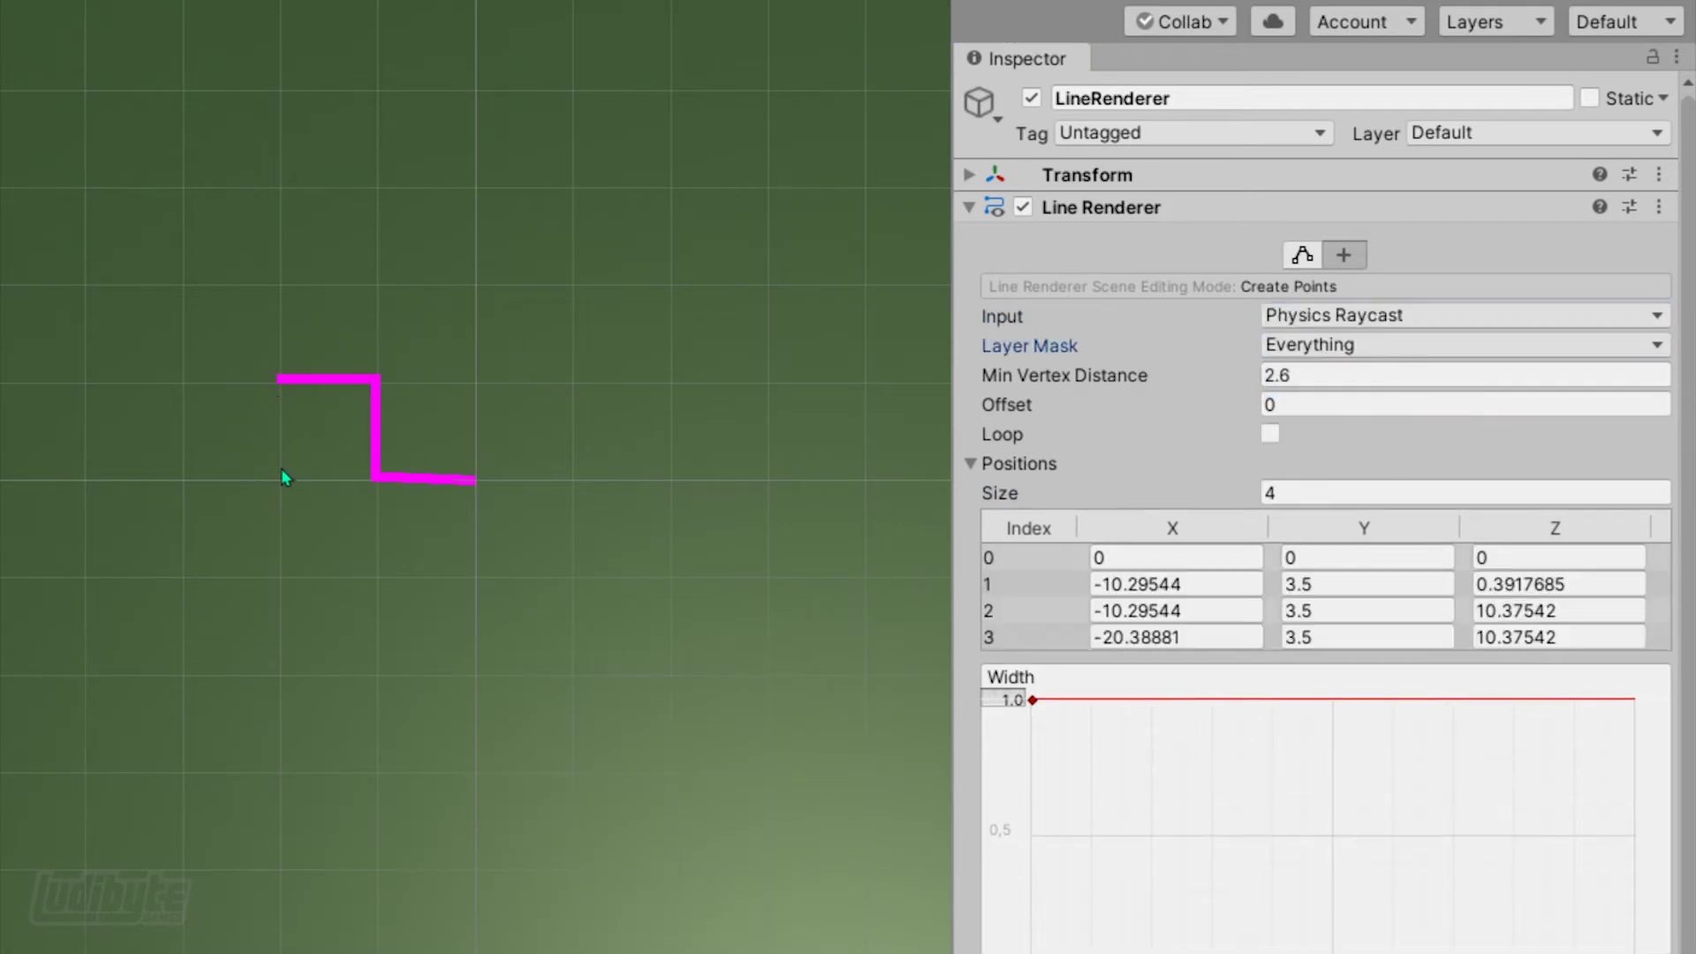
click(279, 477)
click(185, 475)
click(182, 281)
click(474, 285)
click(474, 376)
click(572, 375)
click(572, 282)
click(667, 279)
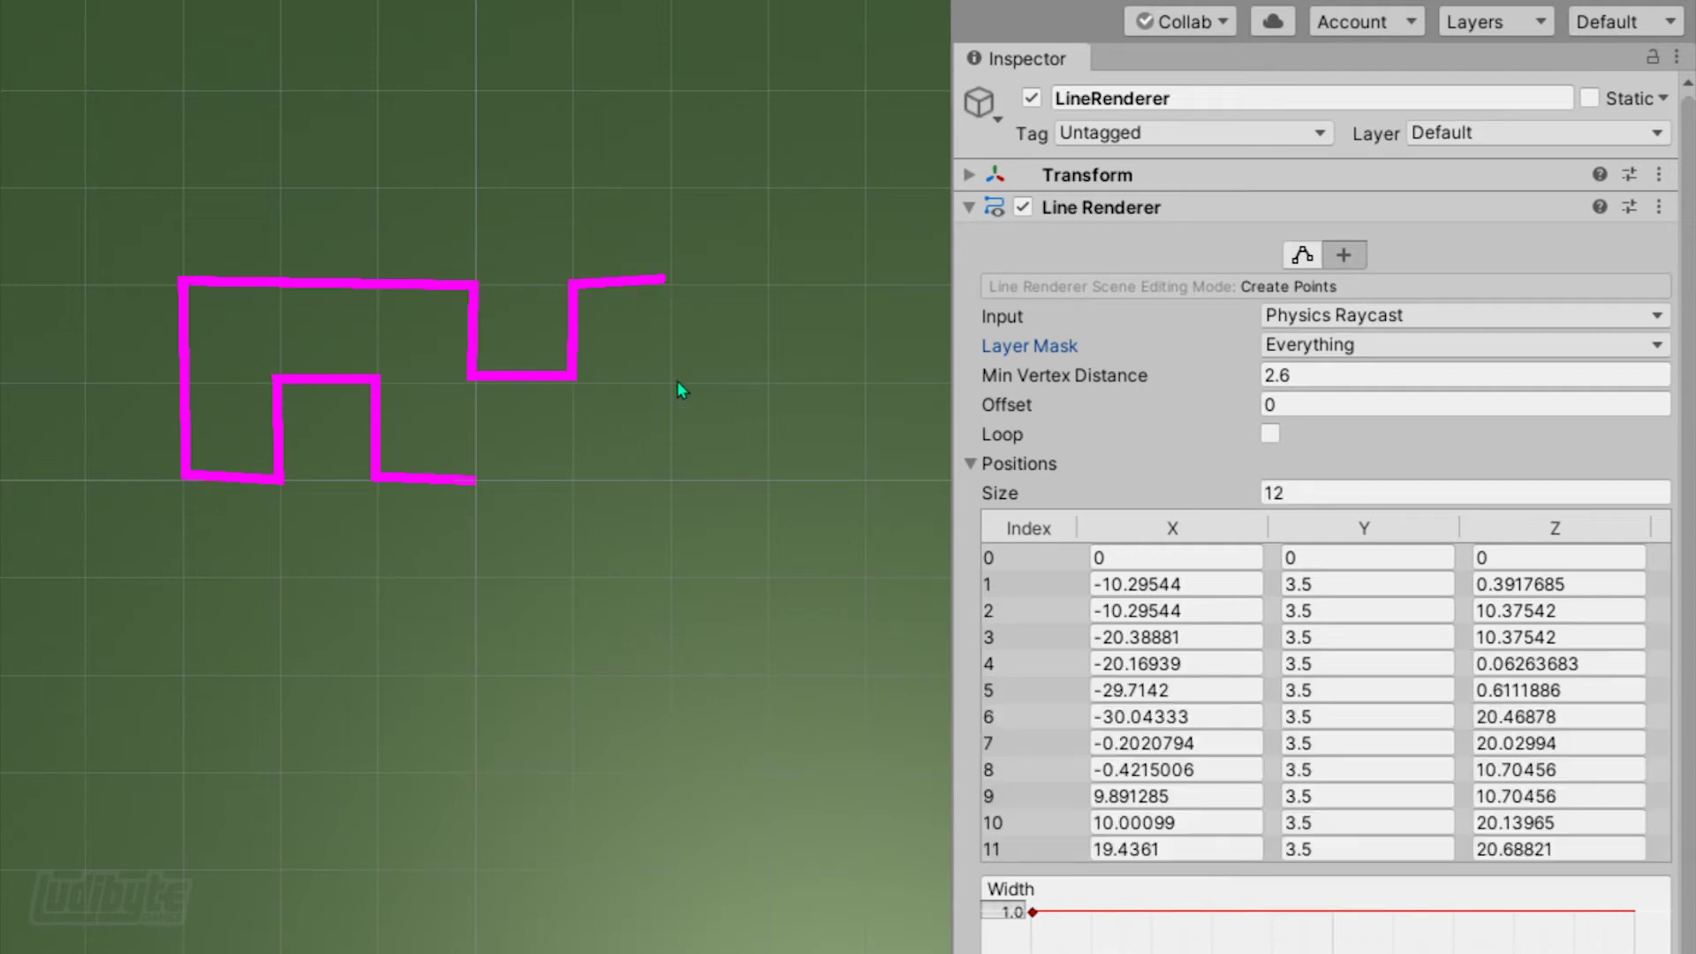
click(671, 382)
mouse_move(659, 505)
mouse_down()
mouse_move(180, 726)
mouse_move(242, 166)
mouse_move(605, 649)
mouse_up()
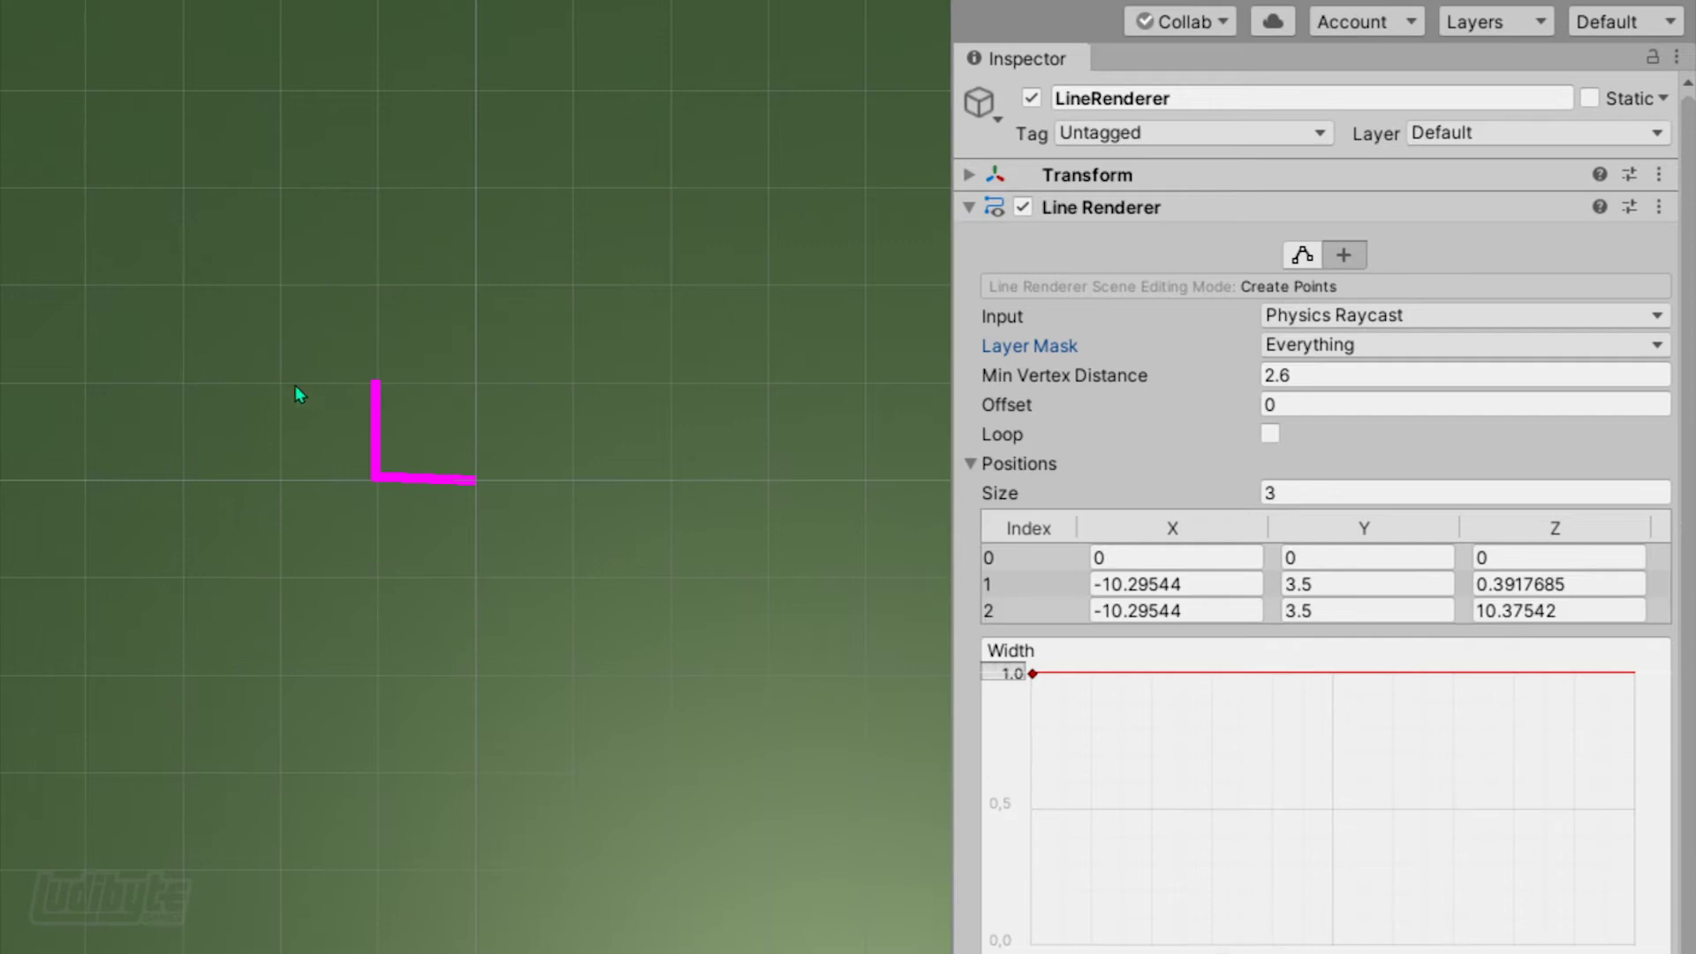
- Place the stepped line's corner points again, view the Layer Mask options, and extend the line with a freehand stroke
click(280, 380)
click(280, 477)
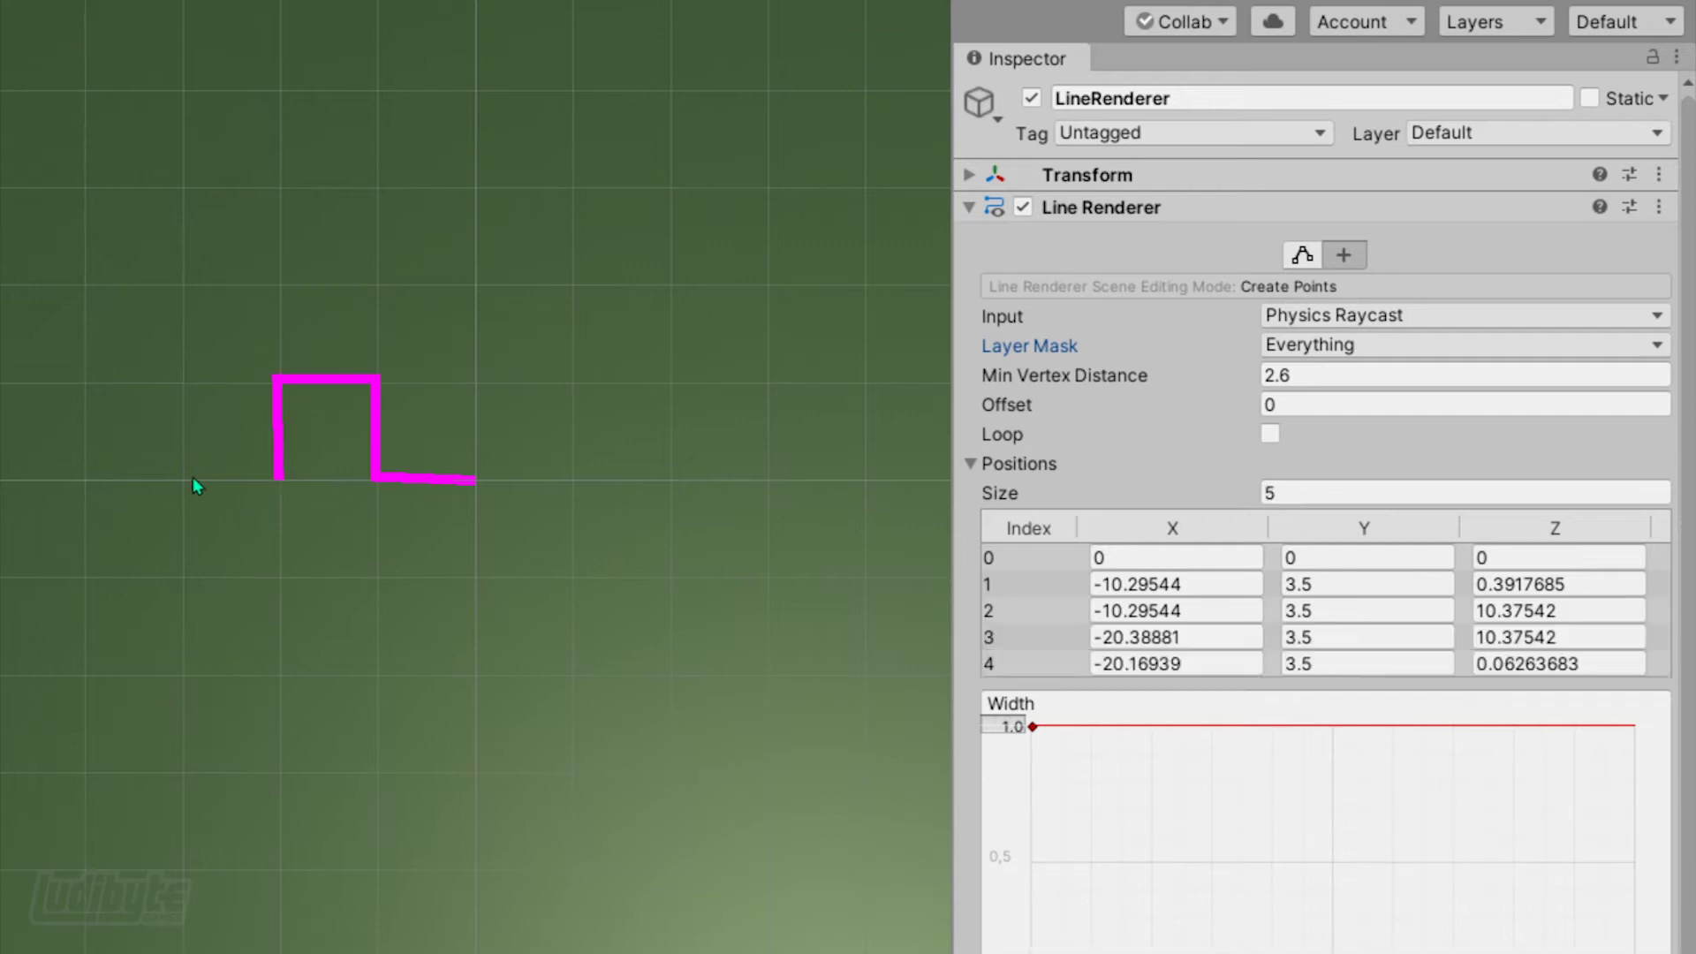
click(184, 475)
click(182, 280)
click(473, 284)
click(1385, 345)
click(474, 375)
click(572, 375)
click(573, 283)
click(667, 278)
click(671, 381)
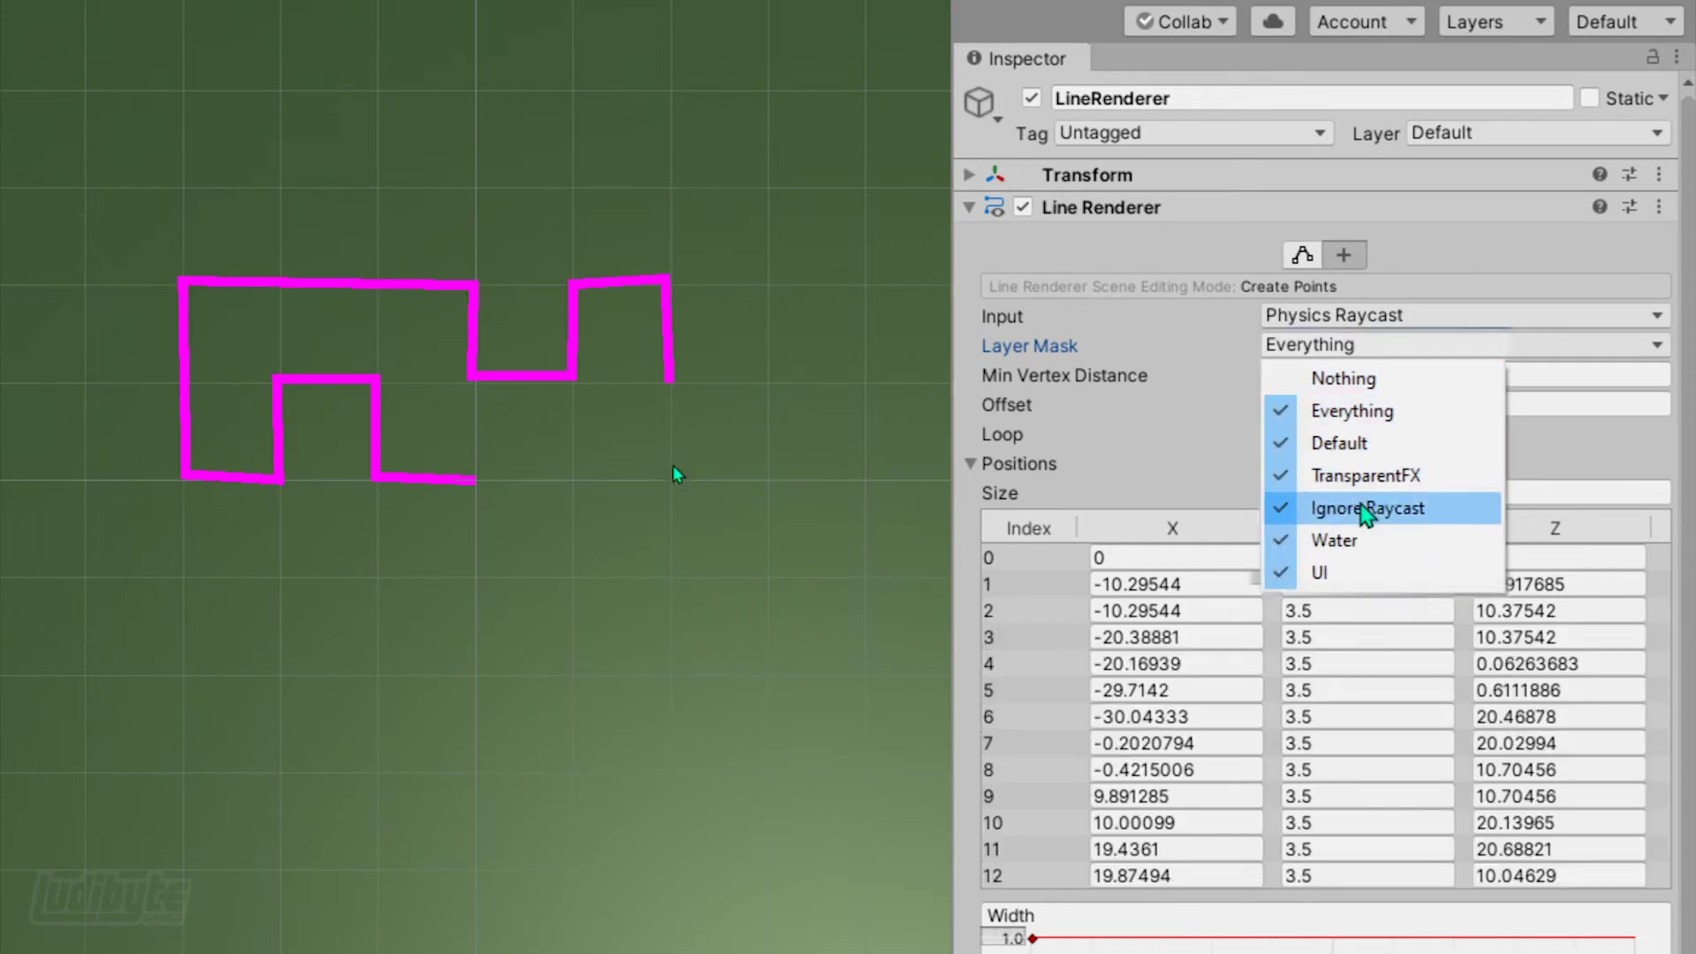
mouse_move(671, 457)
mouse_down()
mouse_move(426, 566)
mouse_move(179, 612)
mouse_move(596, 650)
mouse_move(506, 673)
mouse_up()
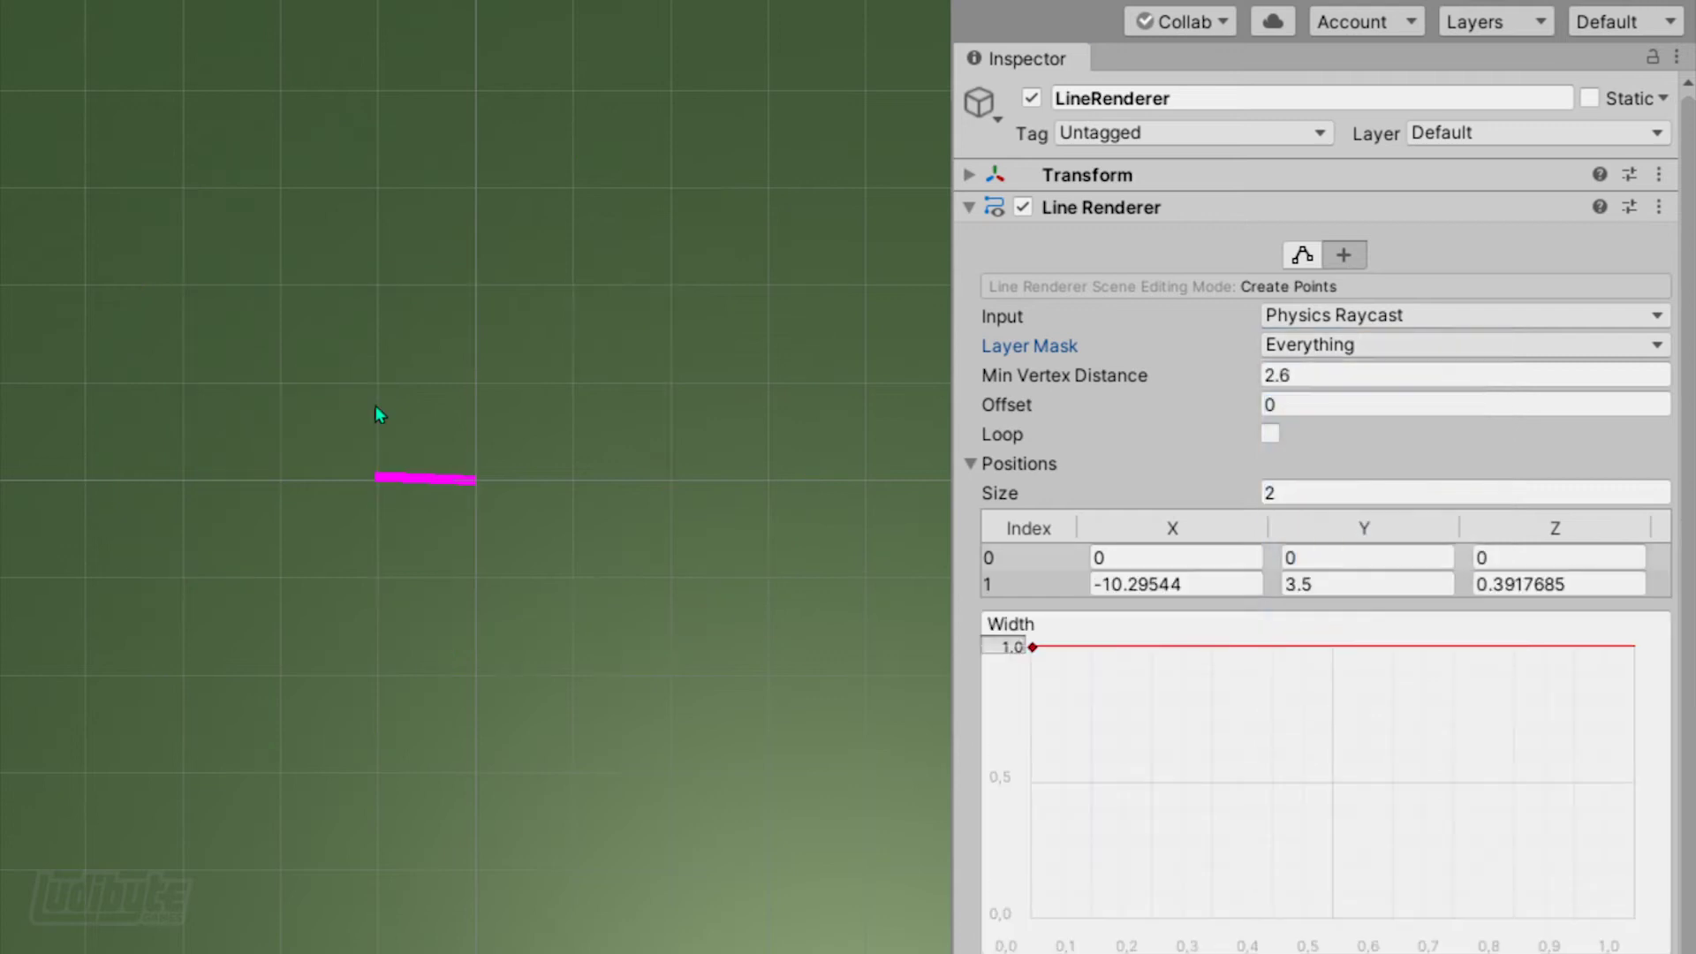
- Continue the line from its first segment through the stepped corners and finish with a long looping freehand curve around them
click(376, 380)
click(280, 379)
click(279, 478)
click(185, 475)
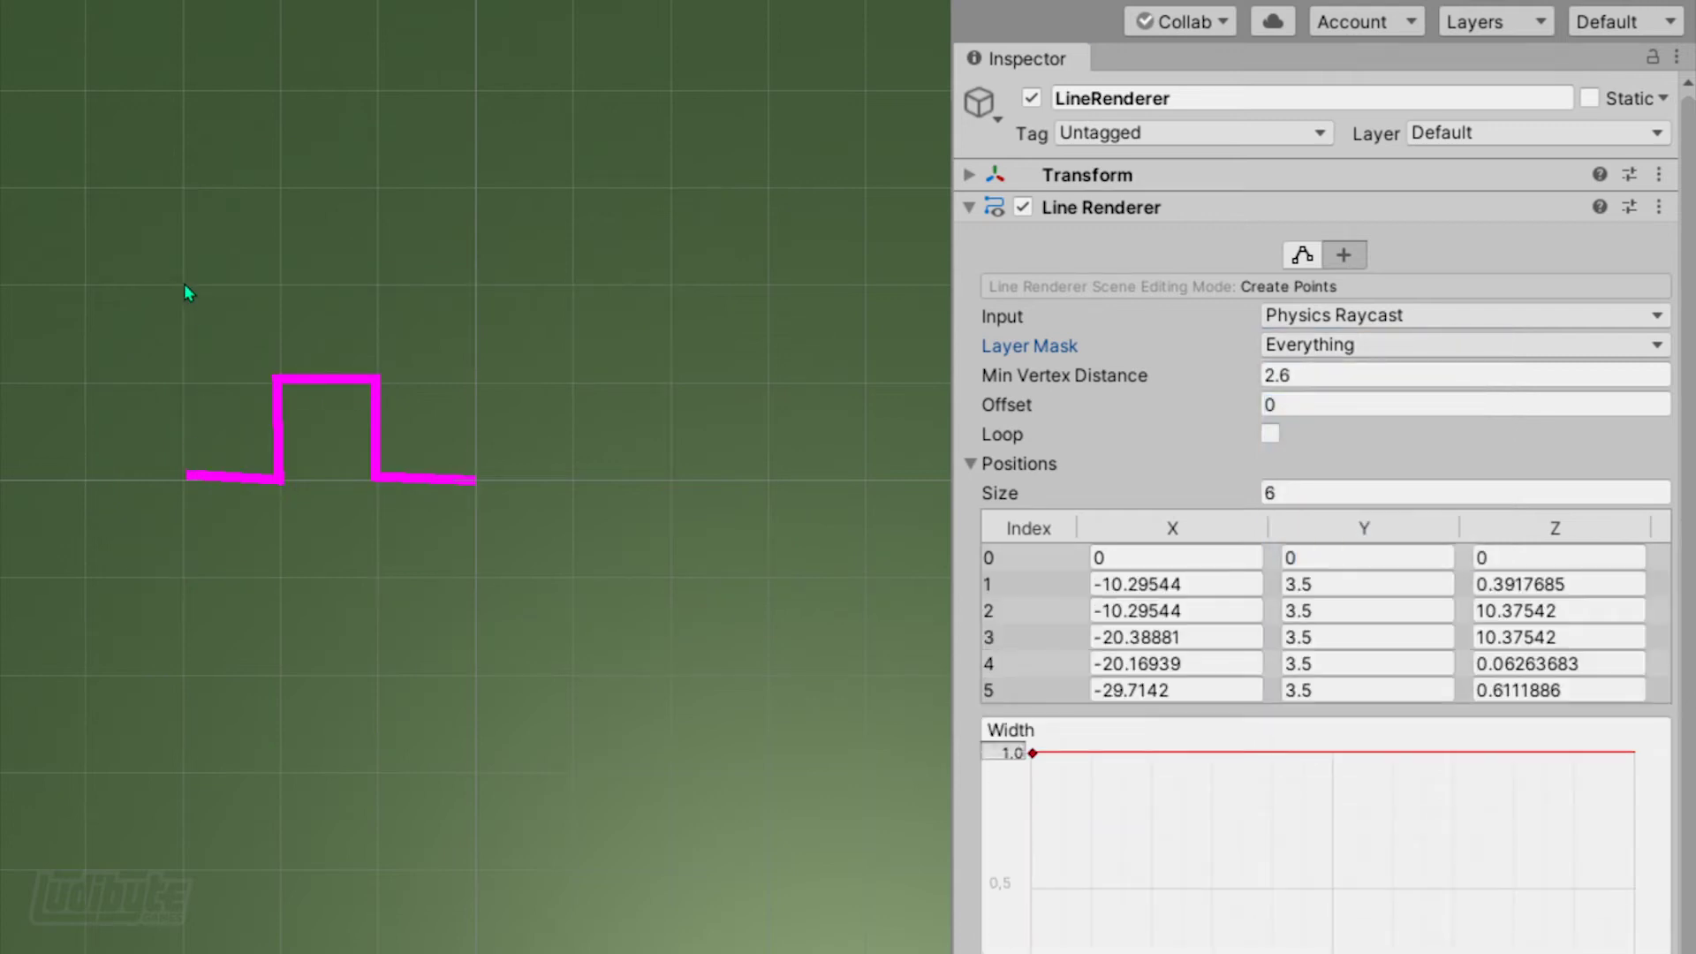
click(182, 281)
click(473, 285)
click(474, 375)
click(572, 376)
click(572, 282)
click(666, 278)
click(672, 382)
mouse_move(670, 458)
mouse_down()
mouse_move(562, 616)
mouse_move(144, 654)
mouse_move(670, 189)
mouse_move(605, 649)
mouse_up()
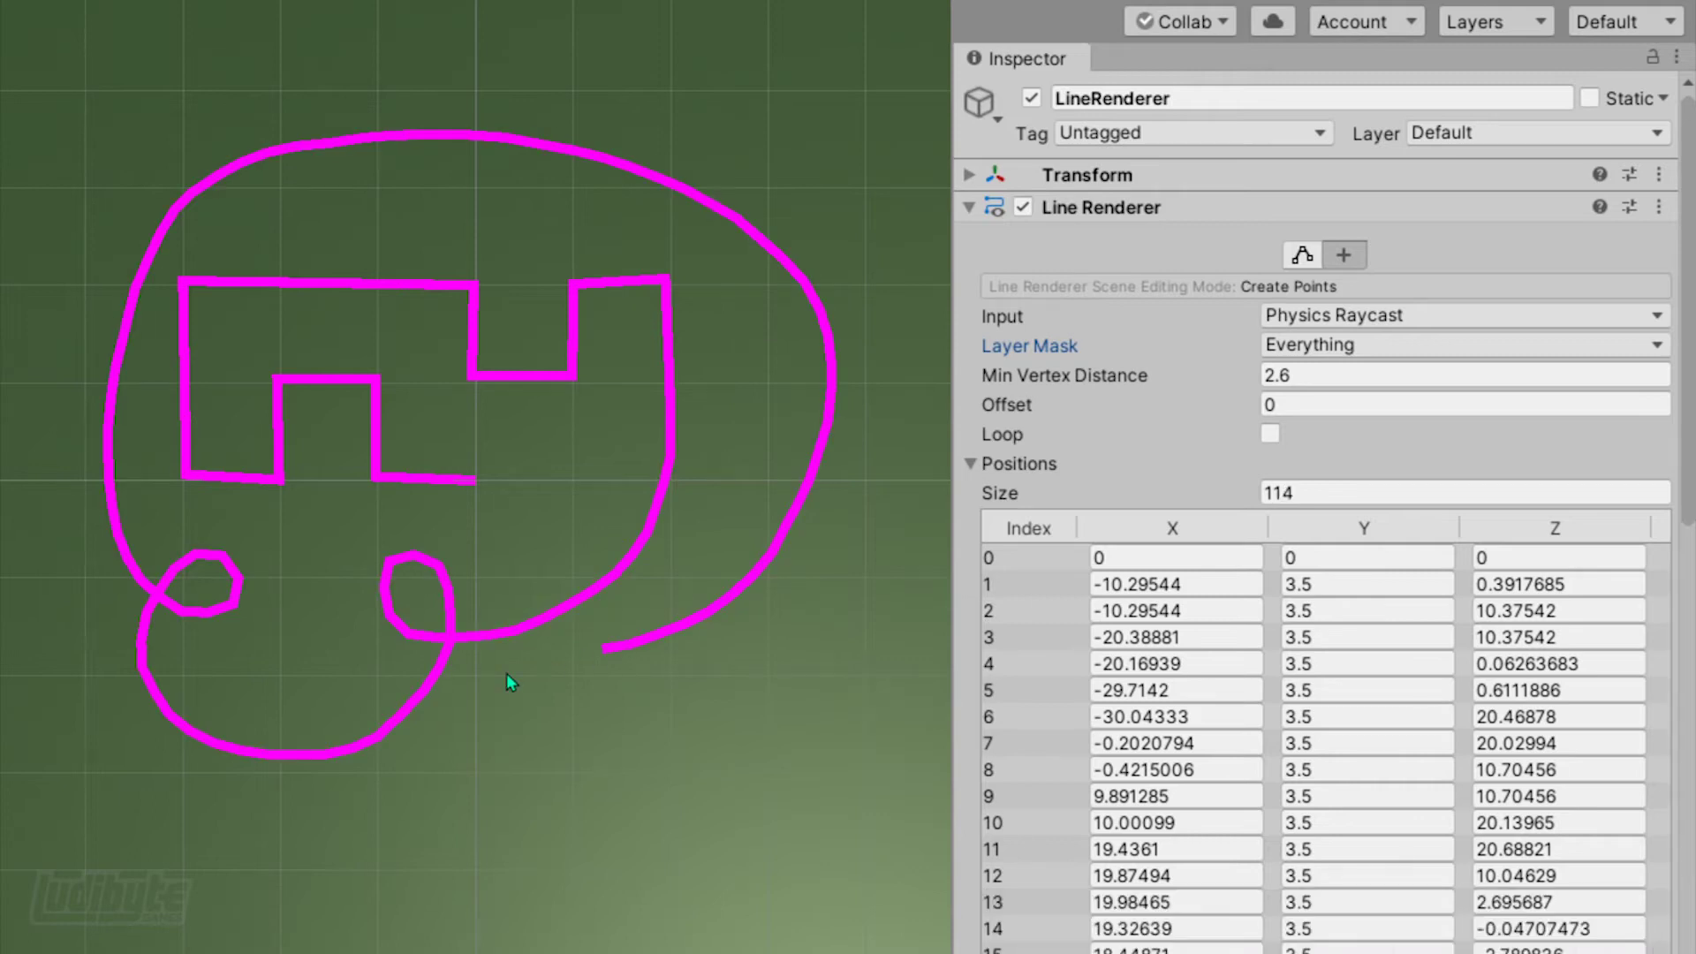
- Collapse the Positions list and look at the Min Vertex Distance and Offset settings
click(1218, 459)
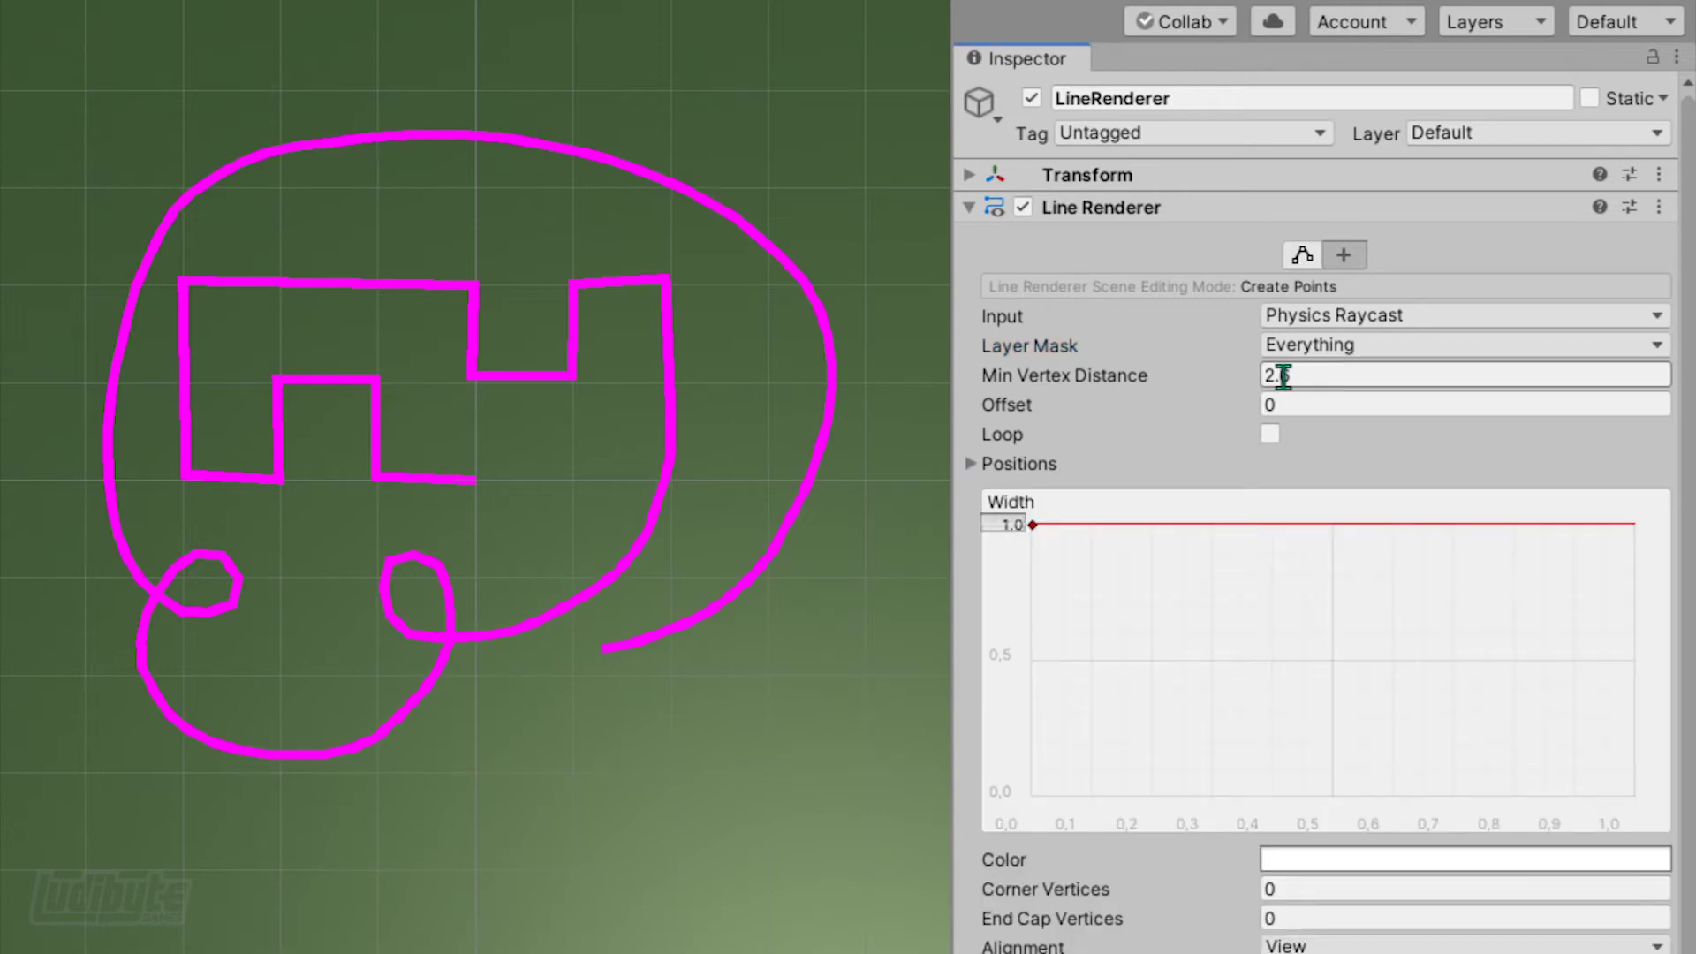
click(1327, 371)
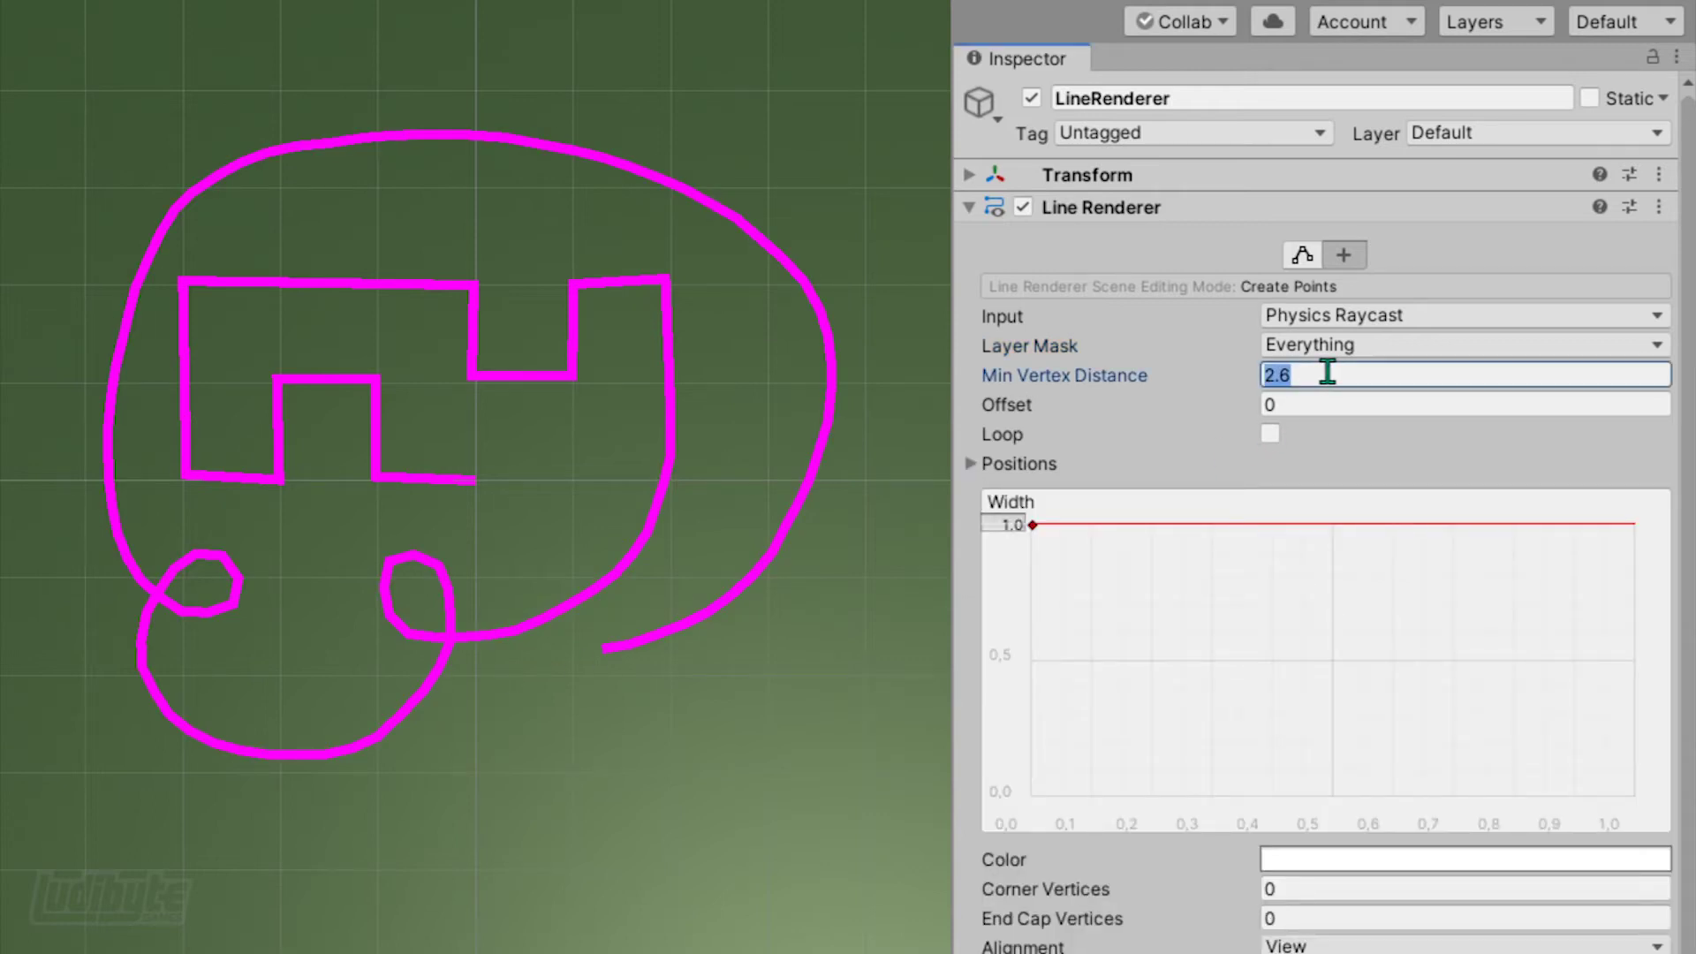
click(1317, 402)
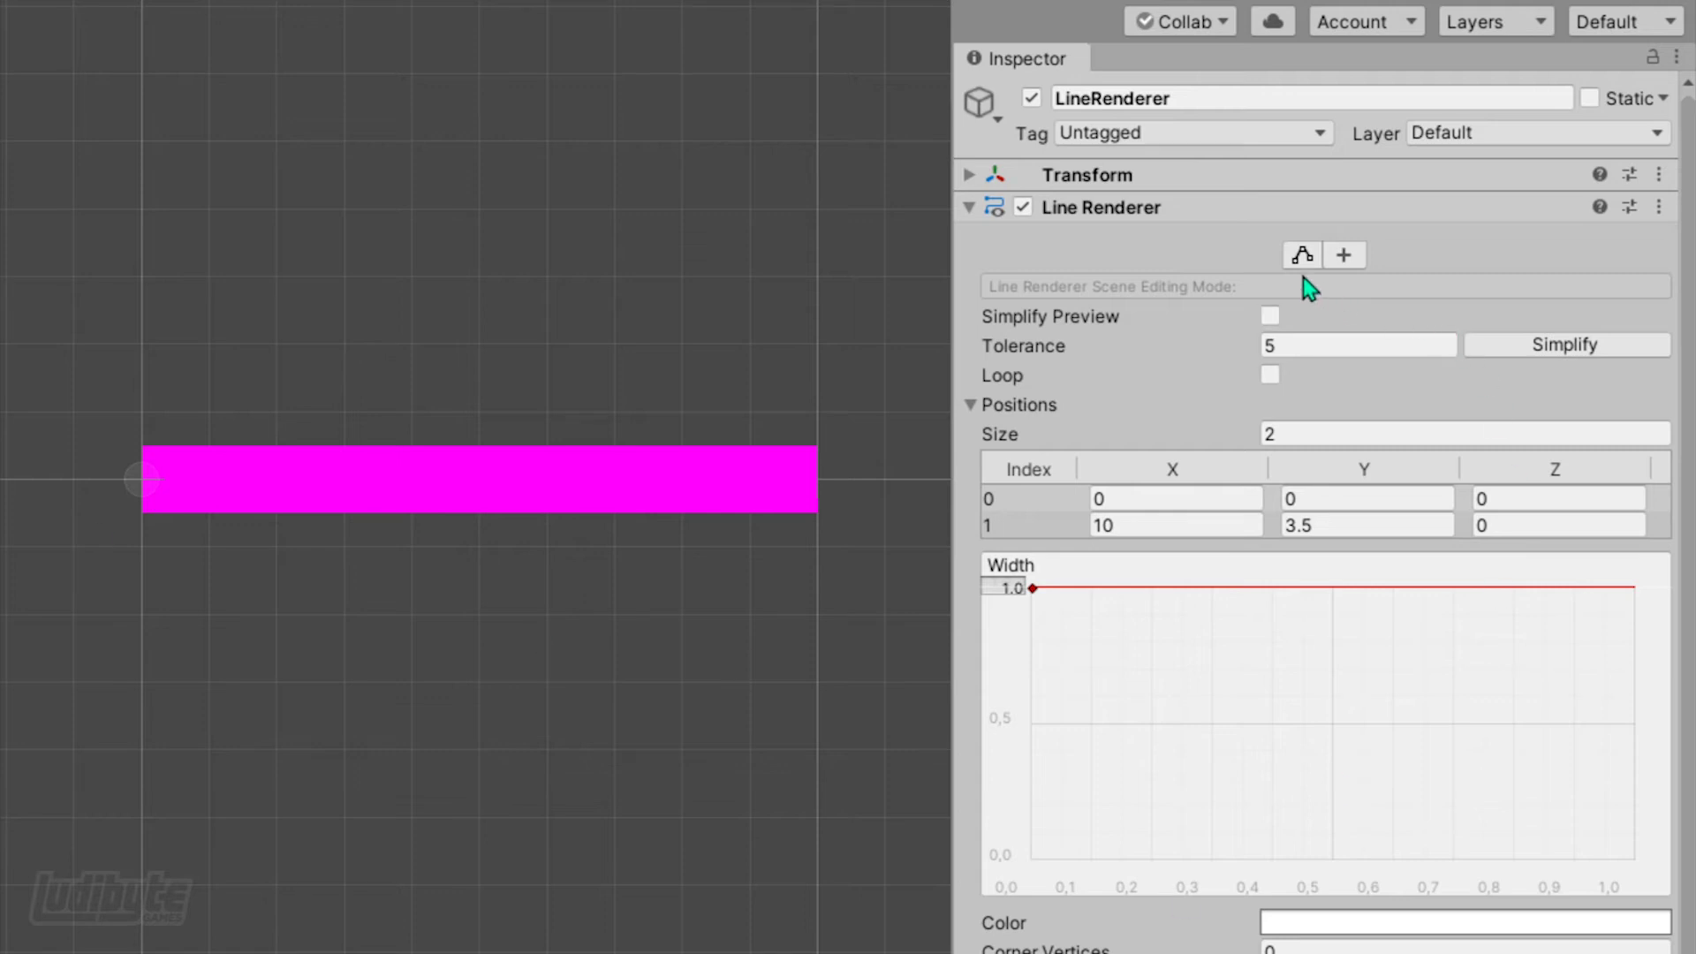
- Turn on Edit Points mode and try moving the line's end point at X 10 along the Z axis
click(1301, 257)
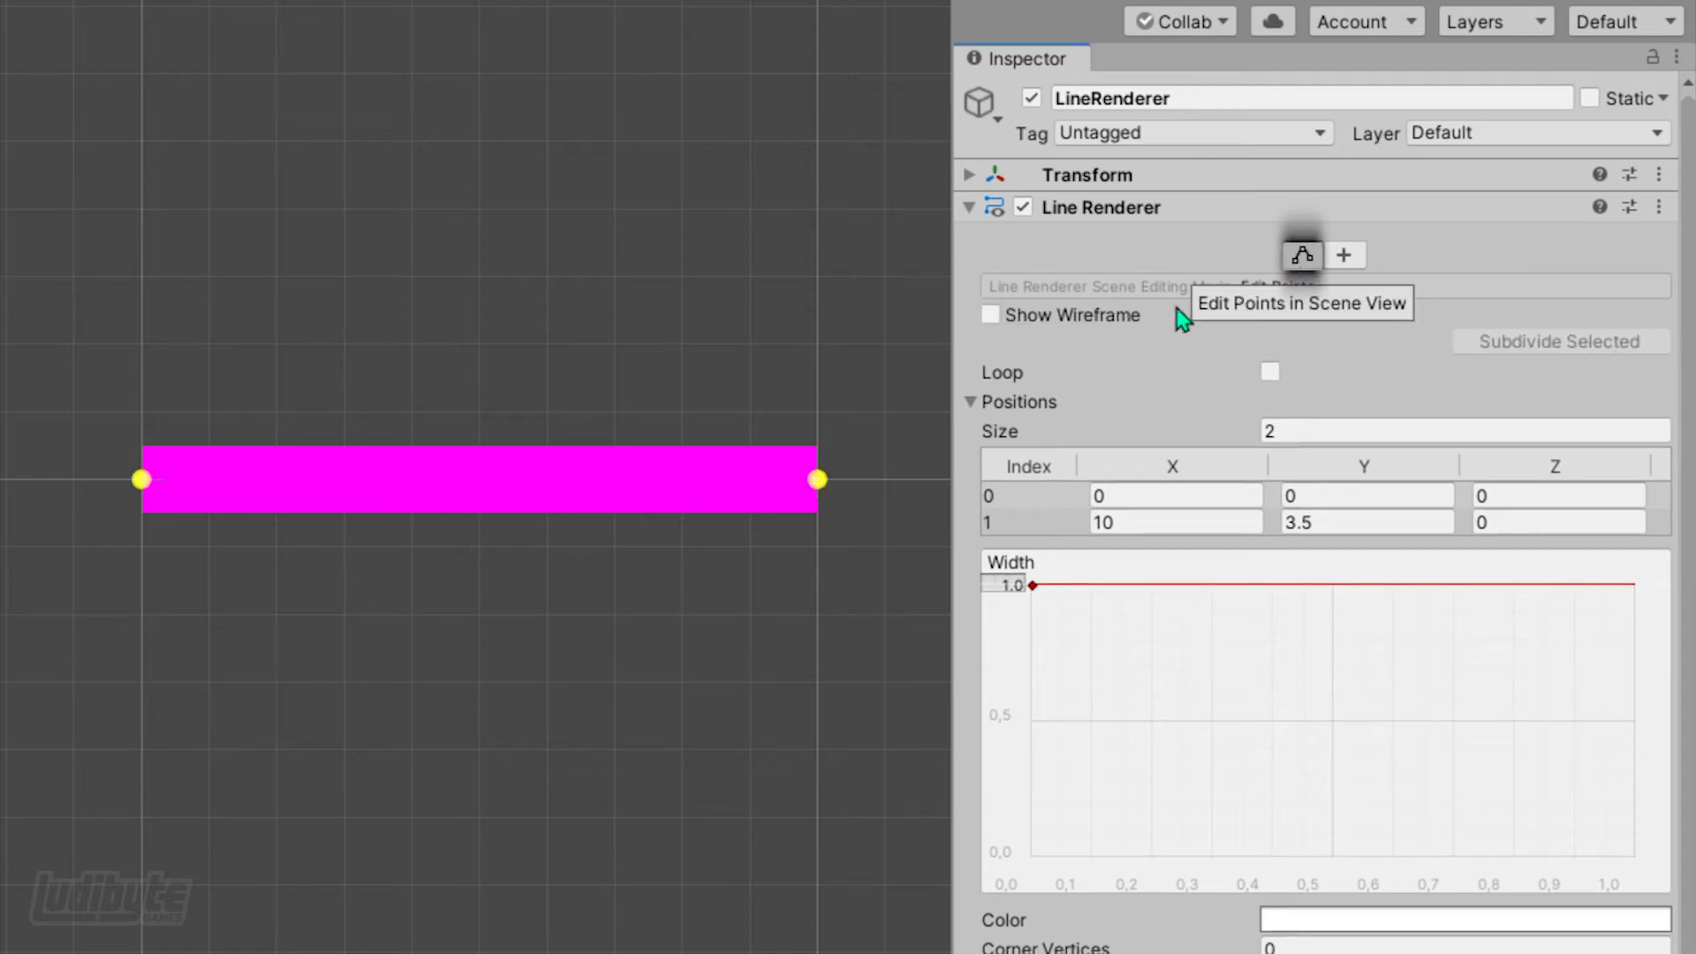
click(830, 480)
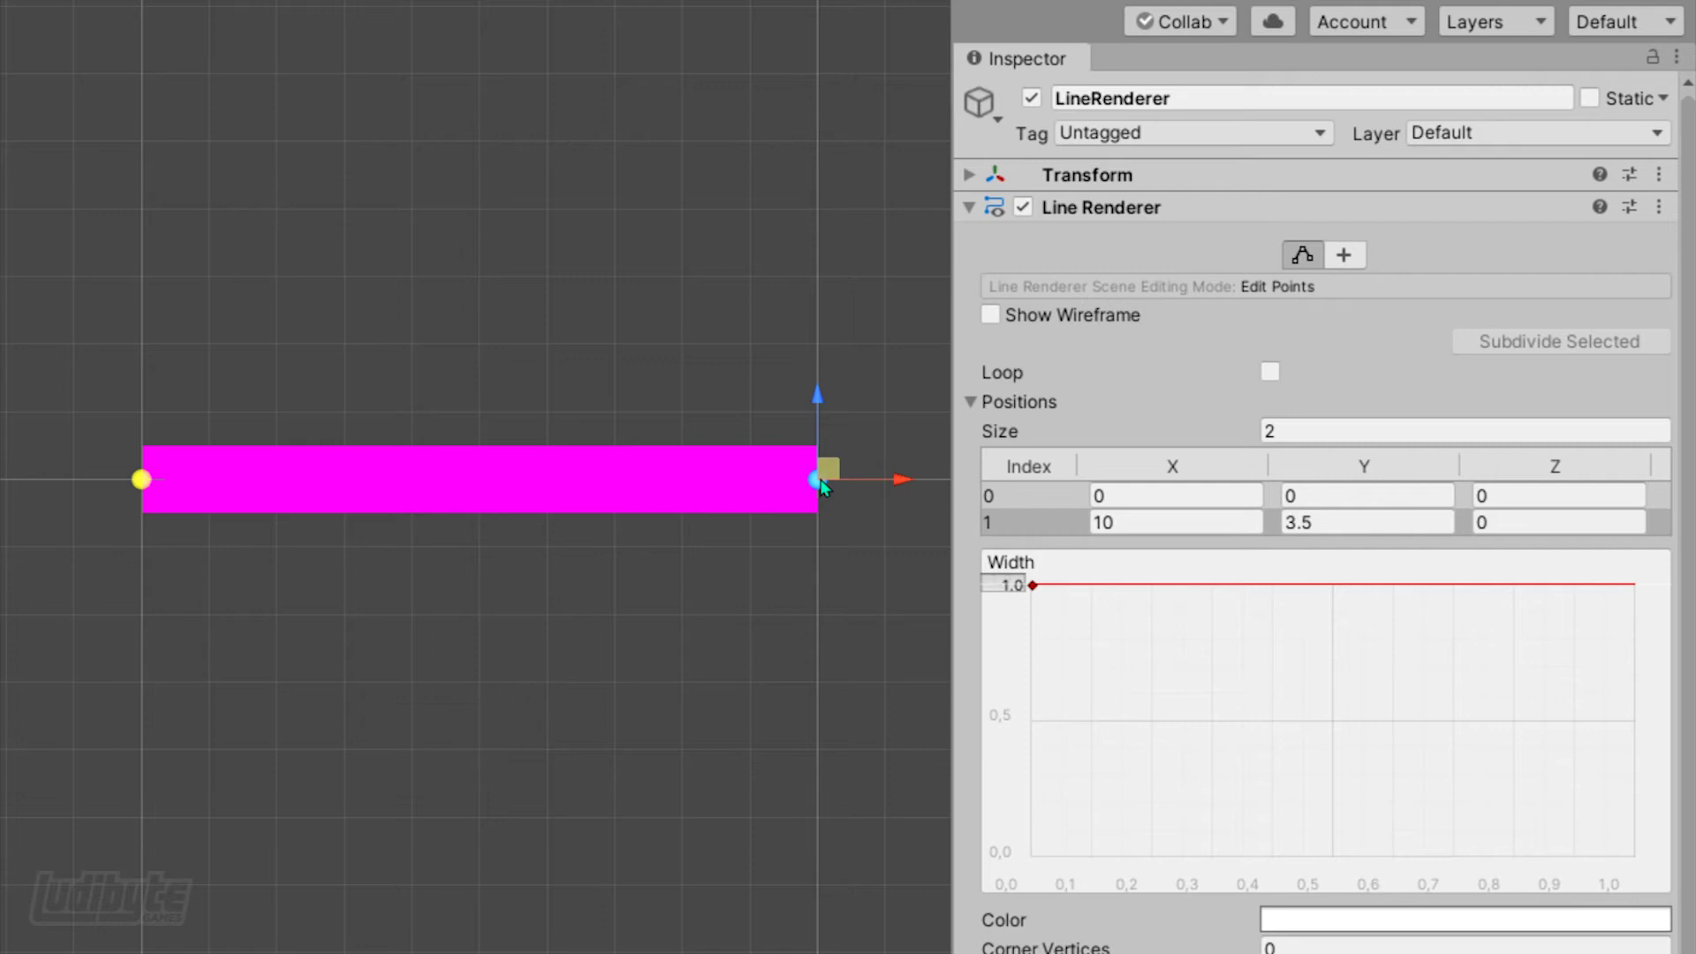
mouse_move(825, 417)
mouse_down()
mouse_move(827, 177)
mouse_move(820, 548)
mouse_move(824, 193)
mouse_move(819, 525)
mouse_move(818, 397)
mouse_up()
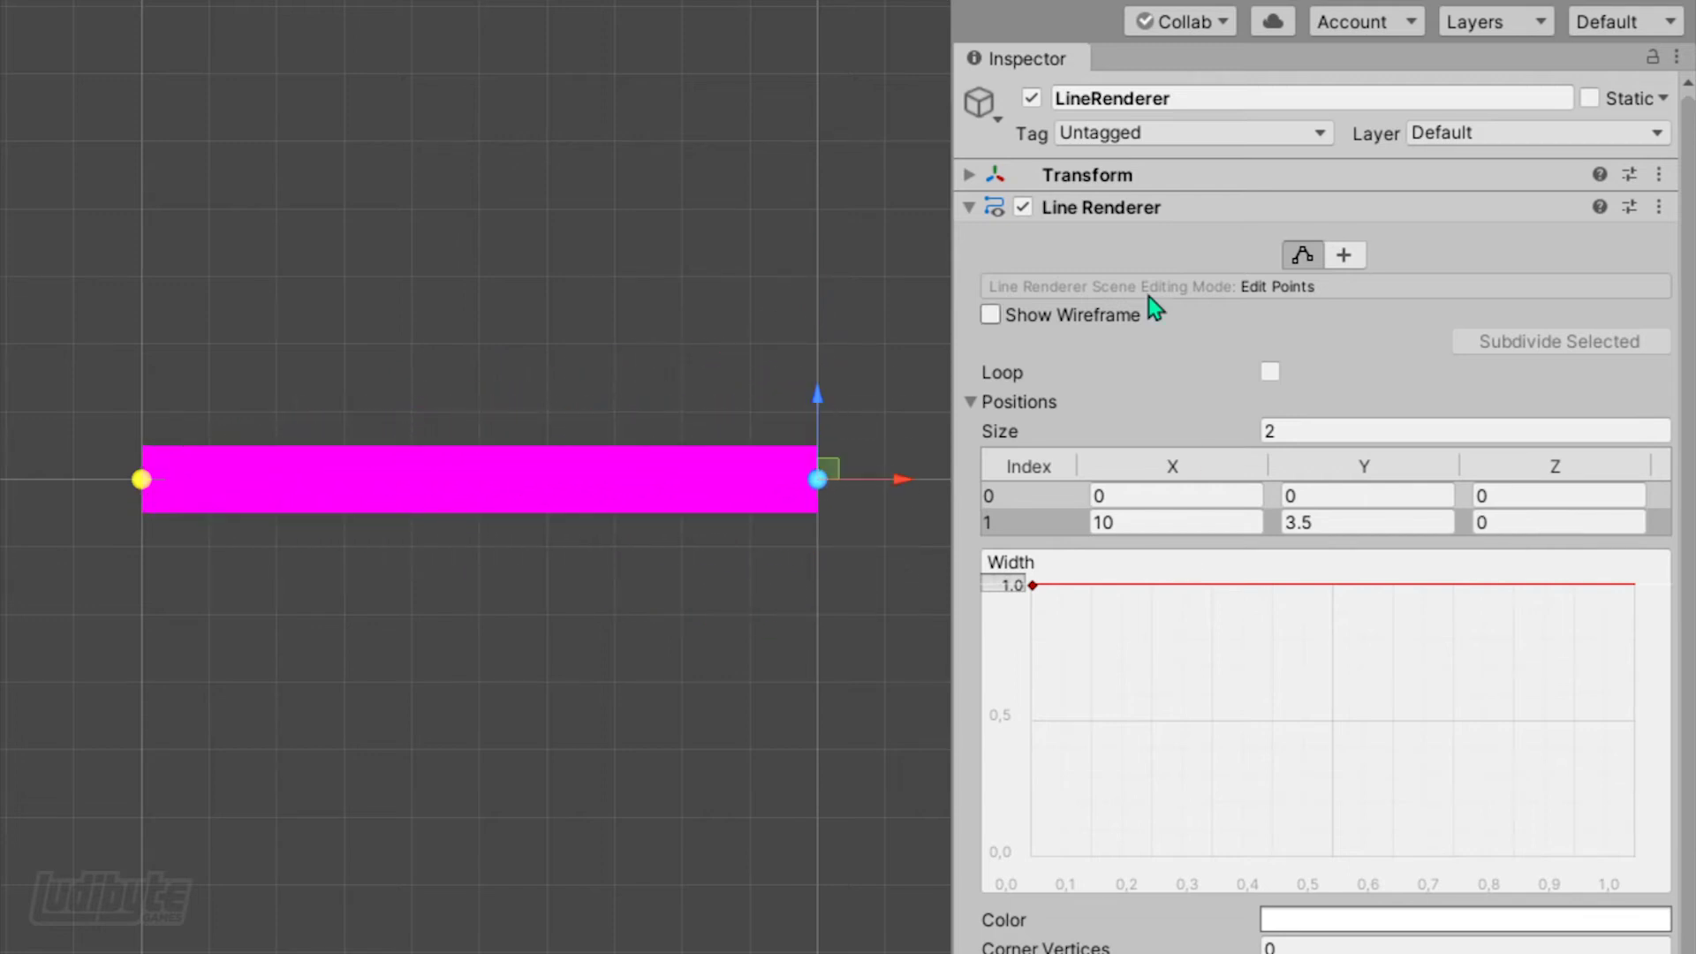
- With the wireframe shown, subdivide the line between its two end points and move the new middle point along Z
click(990, 315)
click(142, 478)
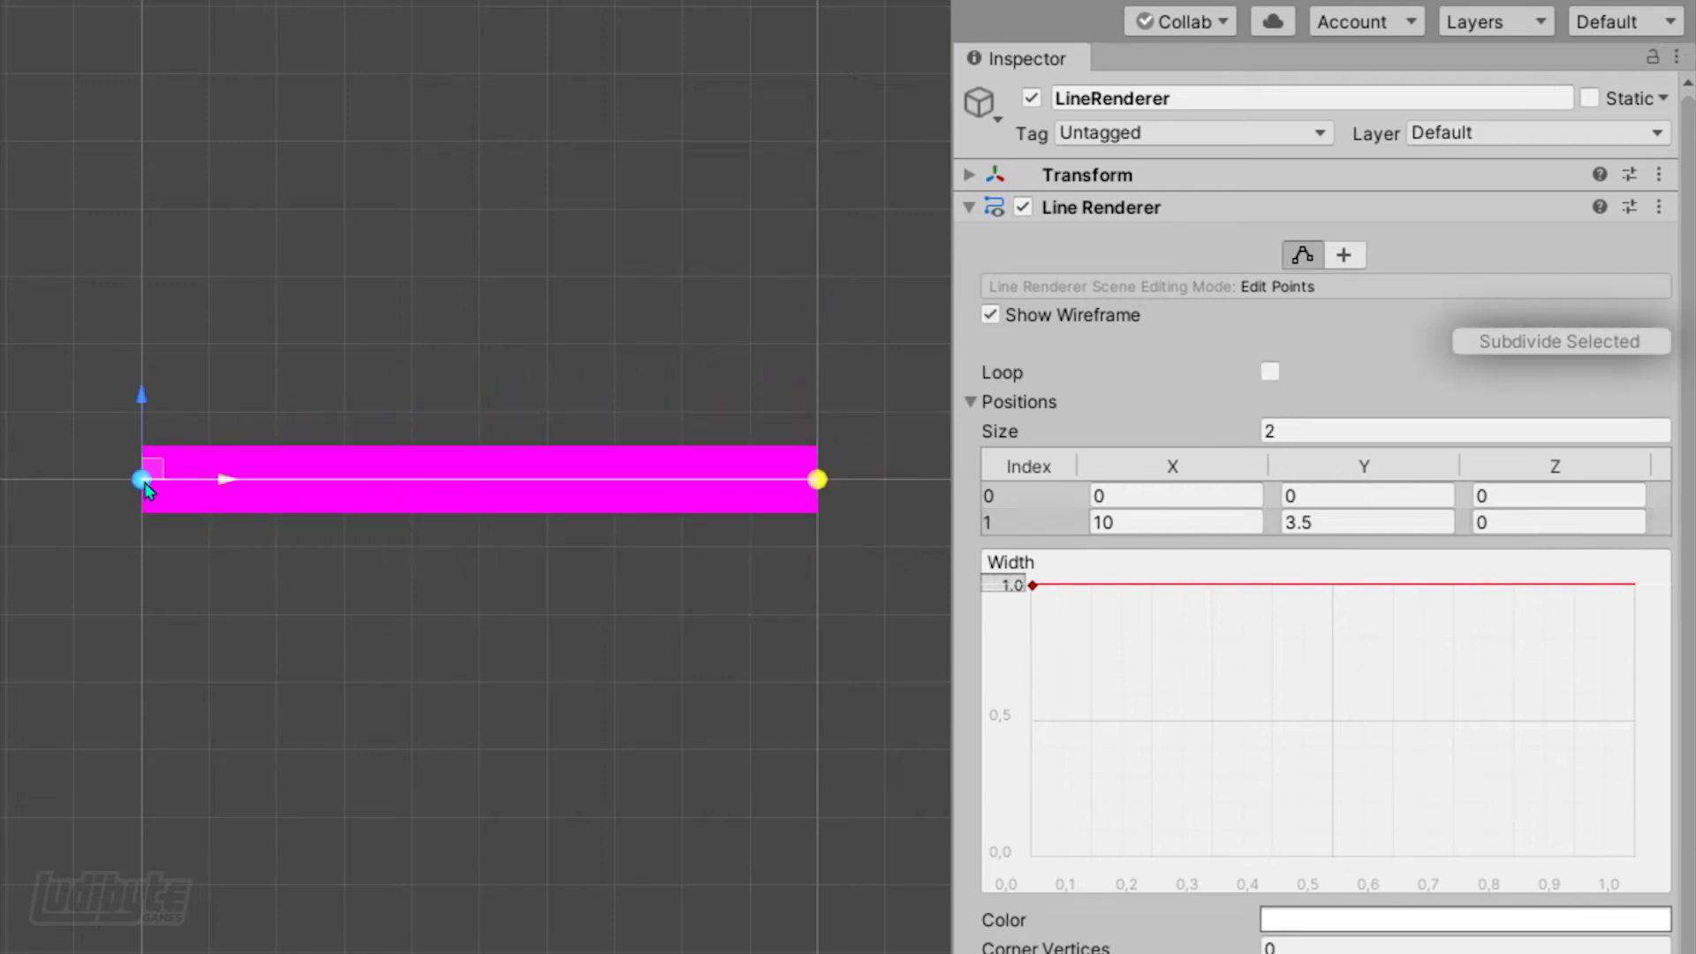
shift+click(817, 479)
click(1528, 341)
drag(479, 375, 477, 538)
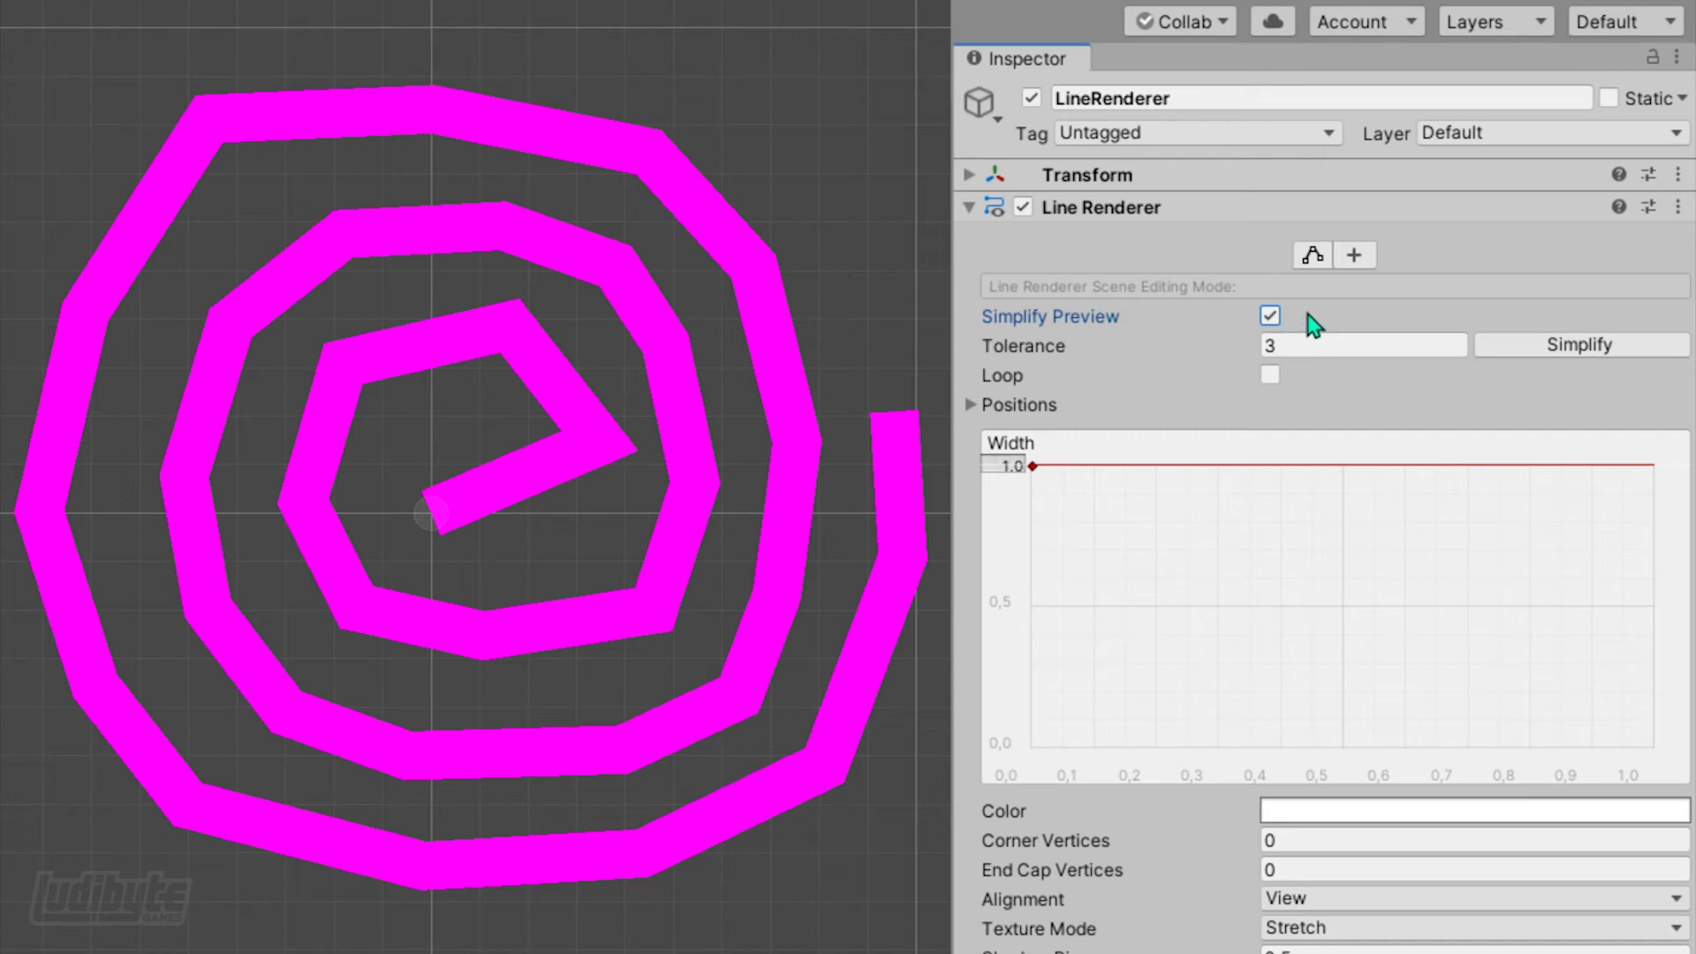
- Check the spiral line's points in Edit Points mode, and simplify the line with tolerance 3 before undoing it
click(1314, 257)
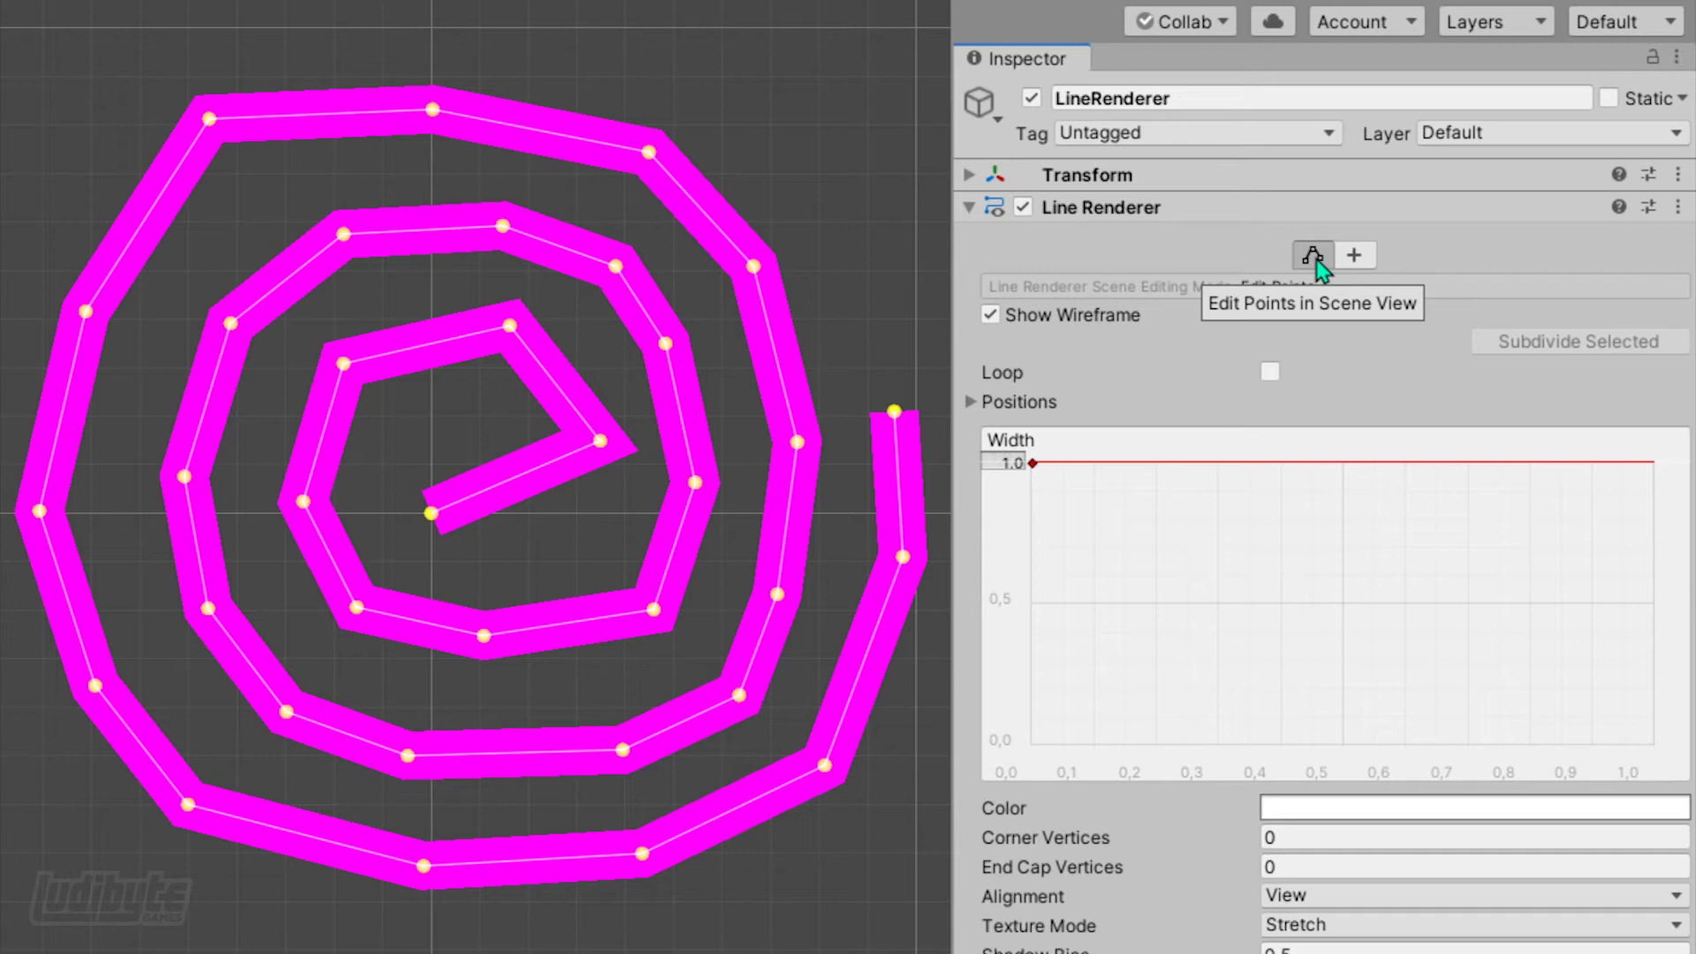
click(1315, 256)
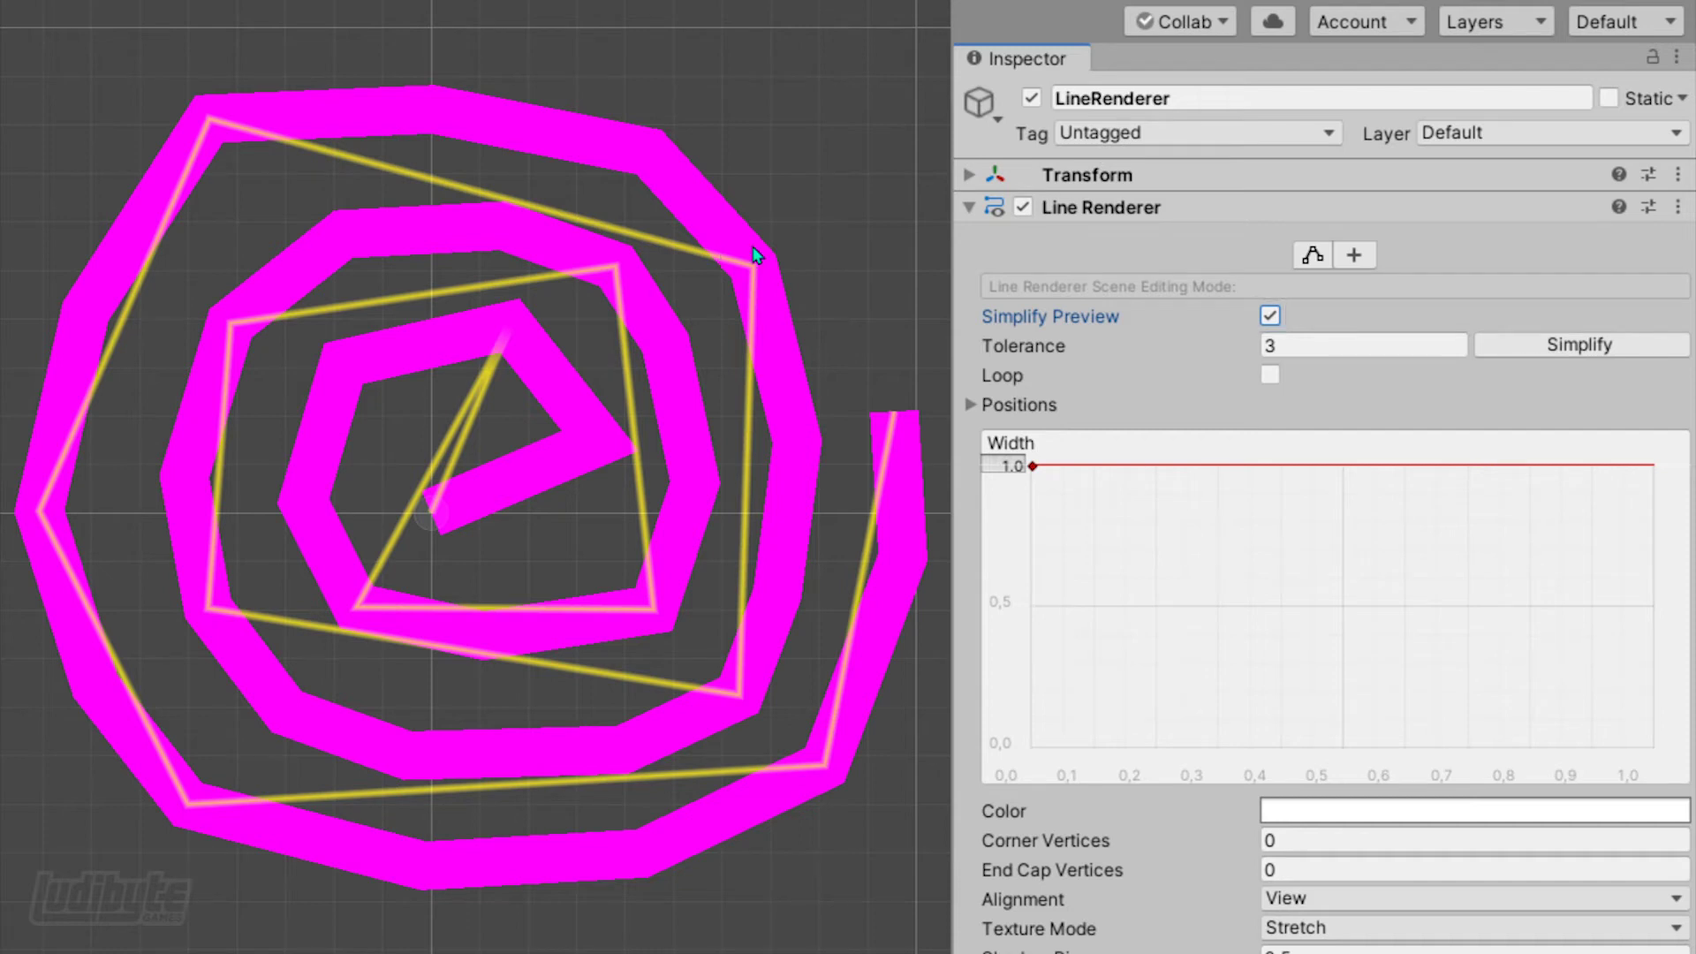
click(1559, 351)
key(ctrl+z)
- Set the Tolerance to 1 and simplify the spiral line
click(1401, 343)
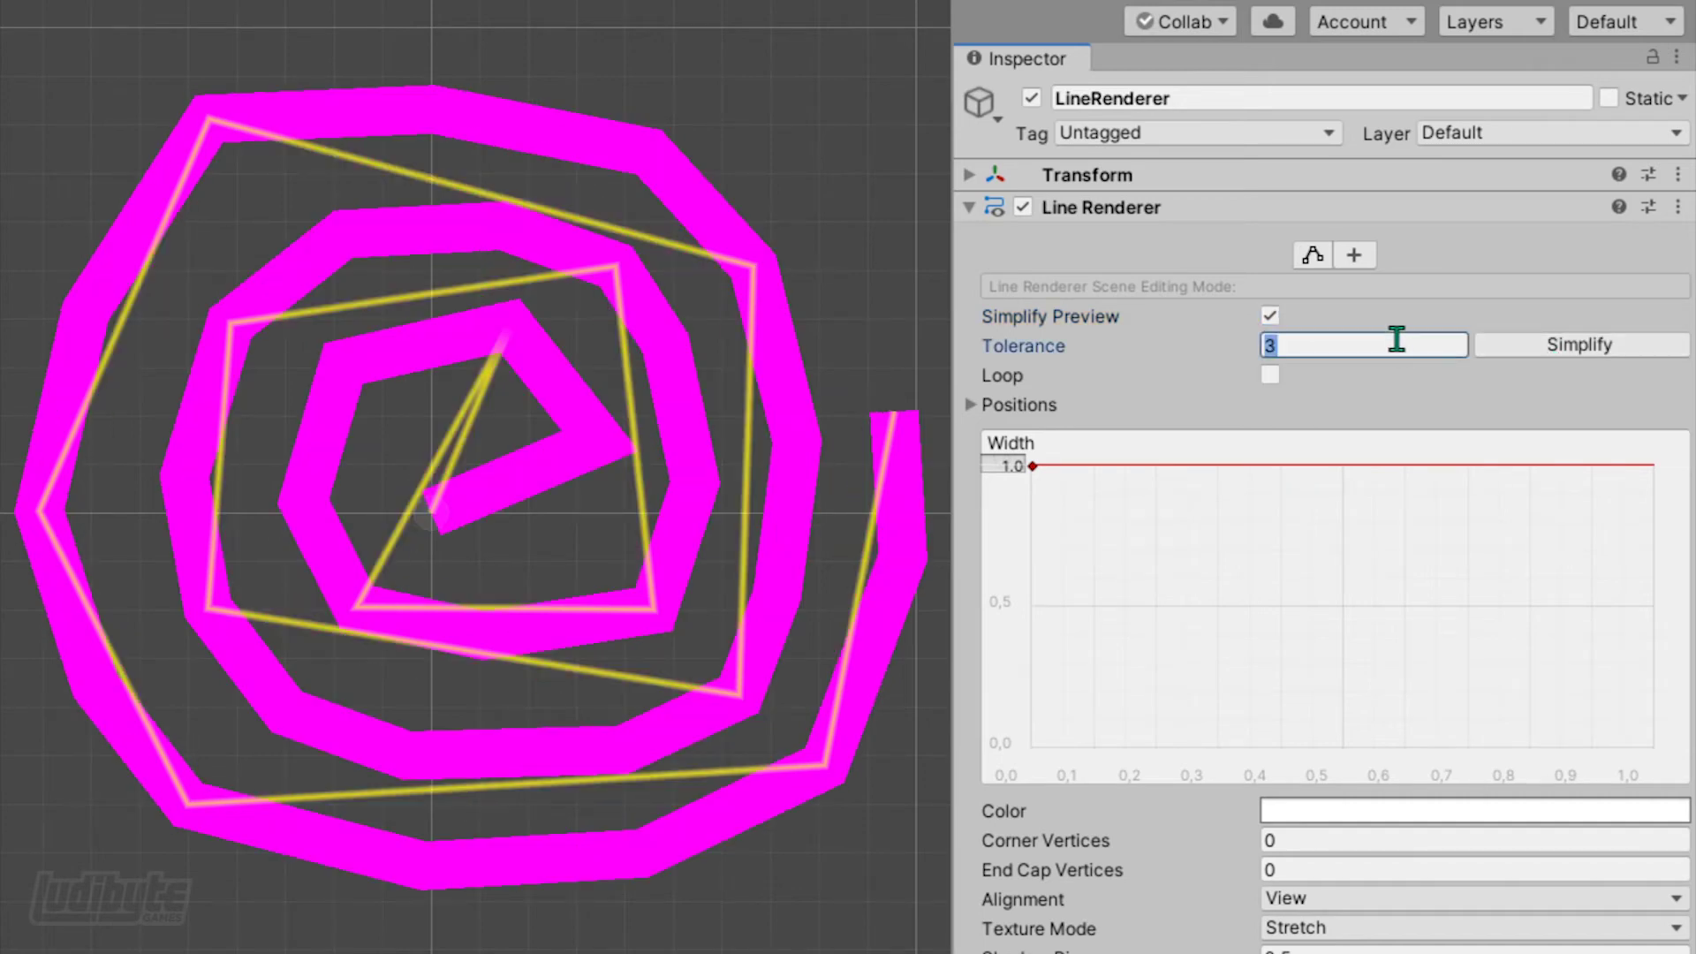
text(1)
click(1575, 345)
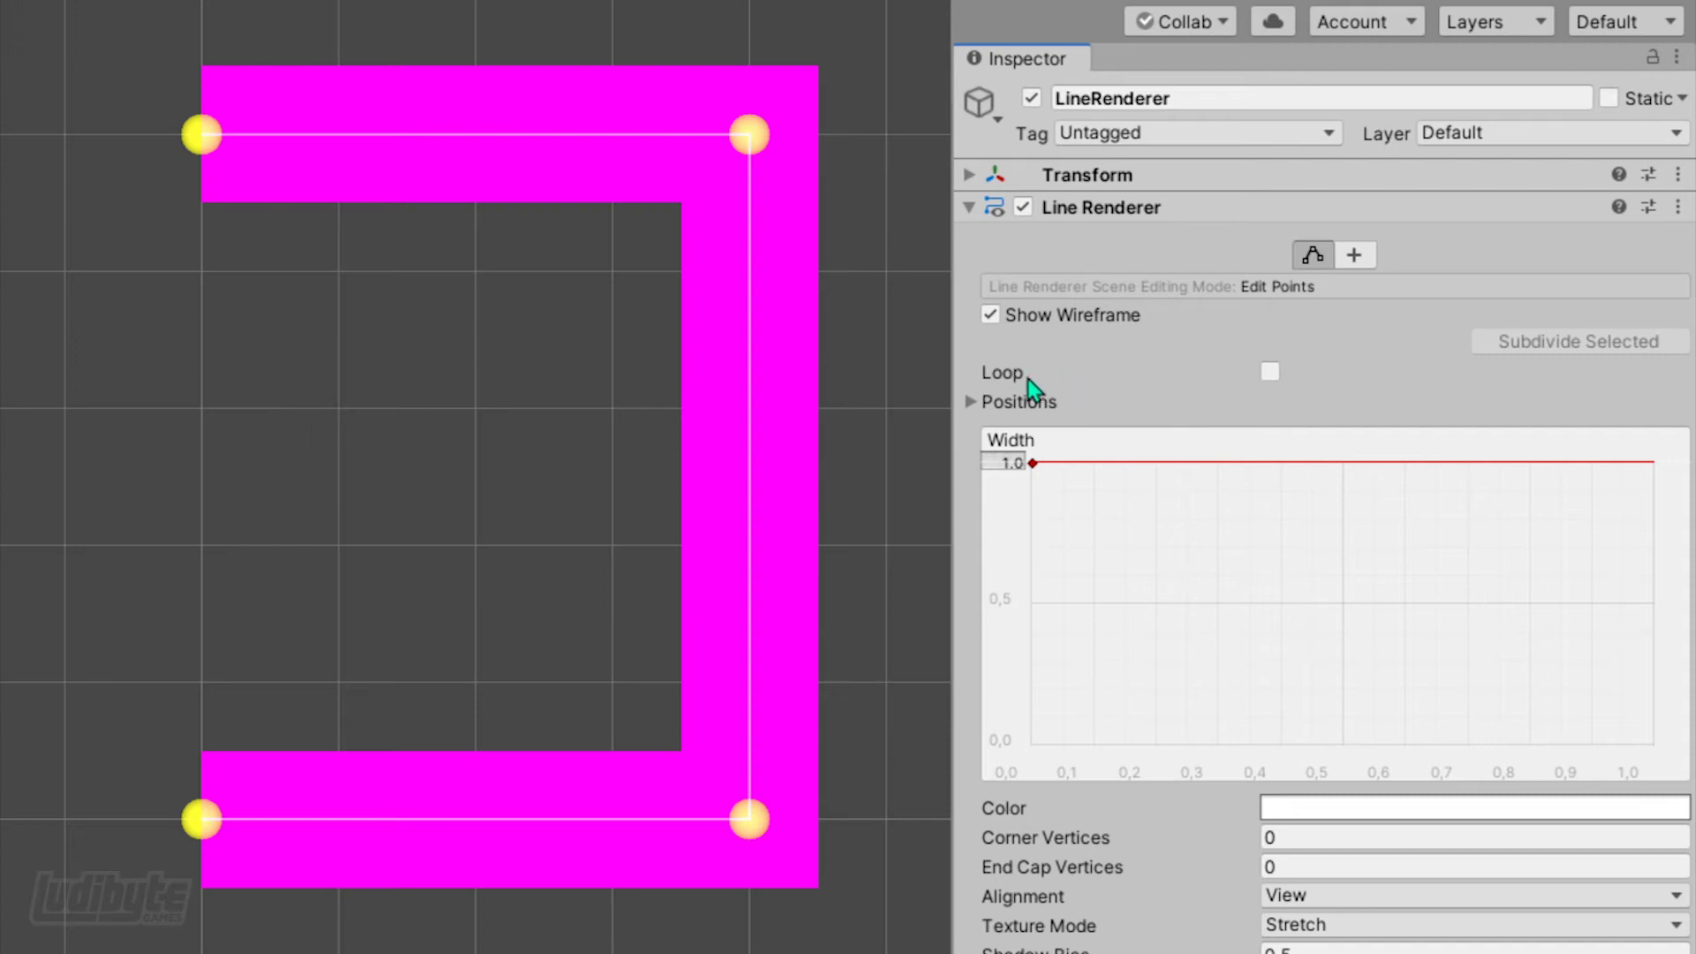
- Enable Loop on the three-sided line to close it, switching it off and on again for comparison
click(1270, 373)
click(1270, 373)
click(1270, 372)
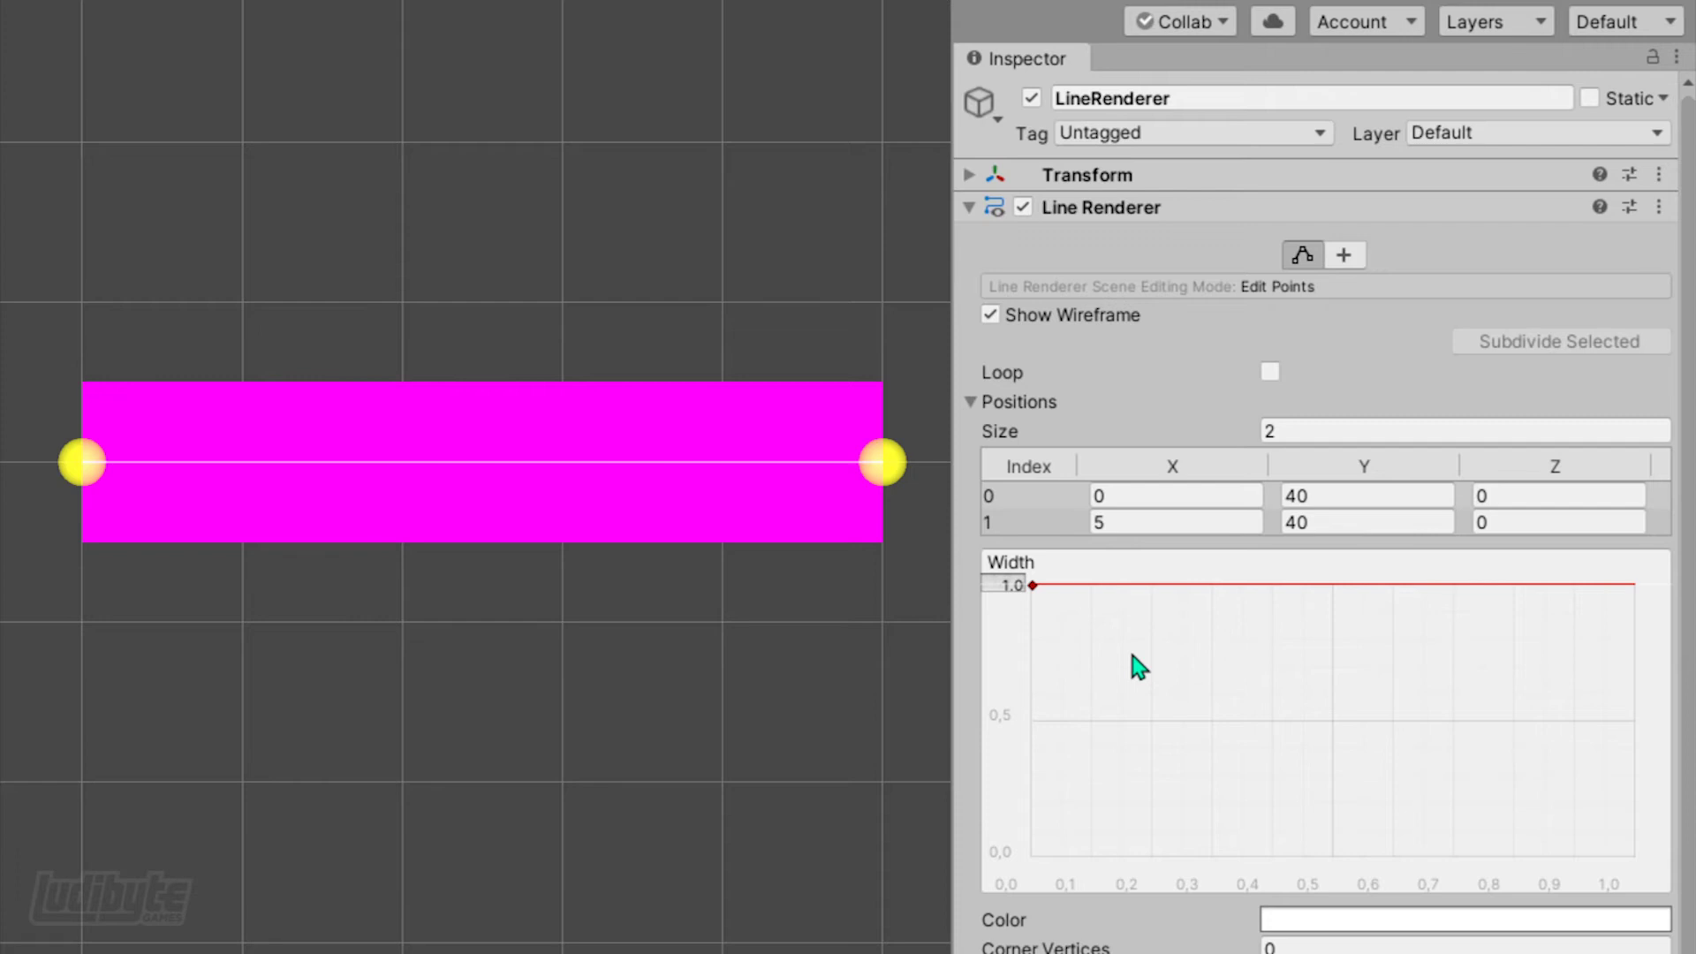
- Set the line's maximum width to 2
click(1016, 584)
text(2)
key(Return)
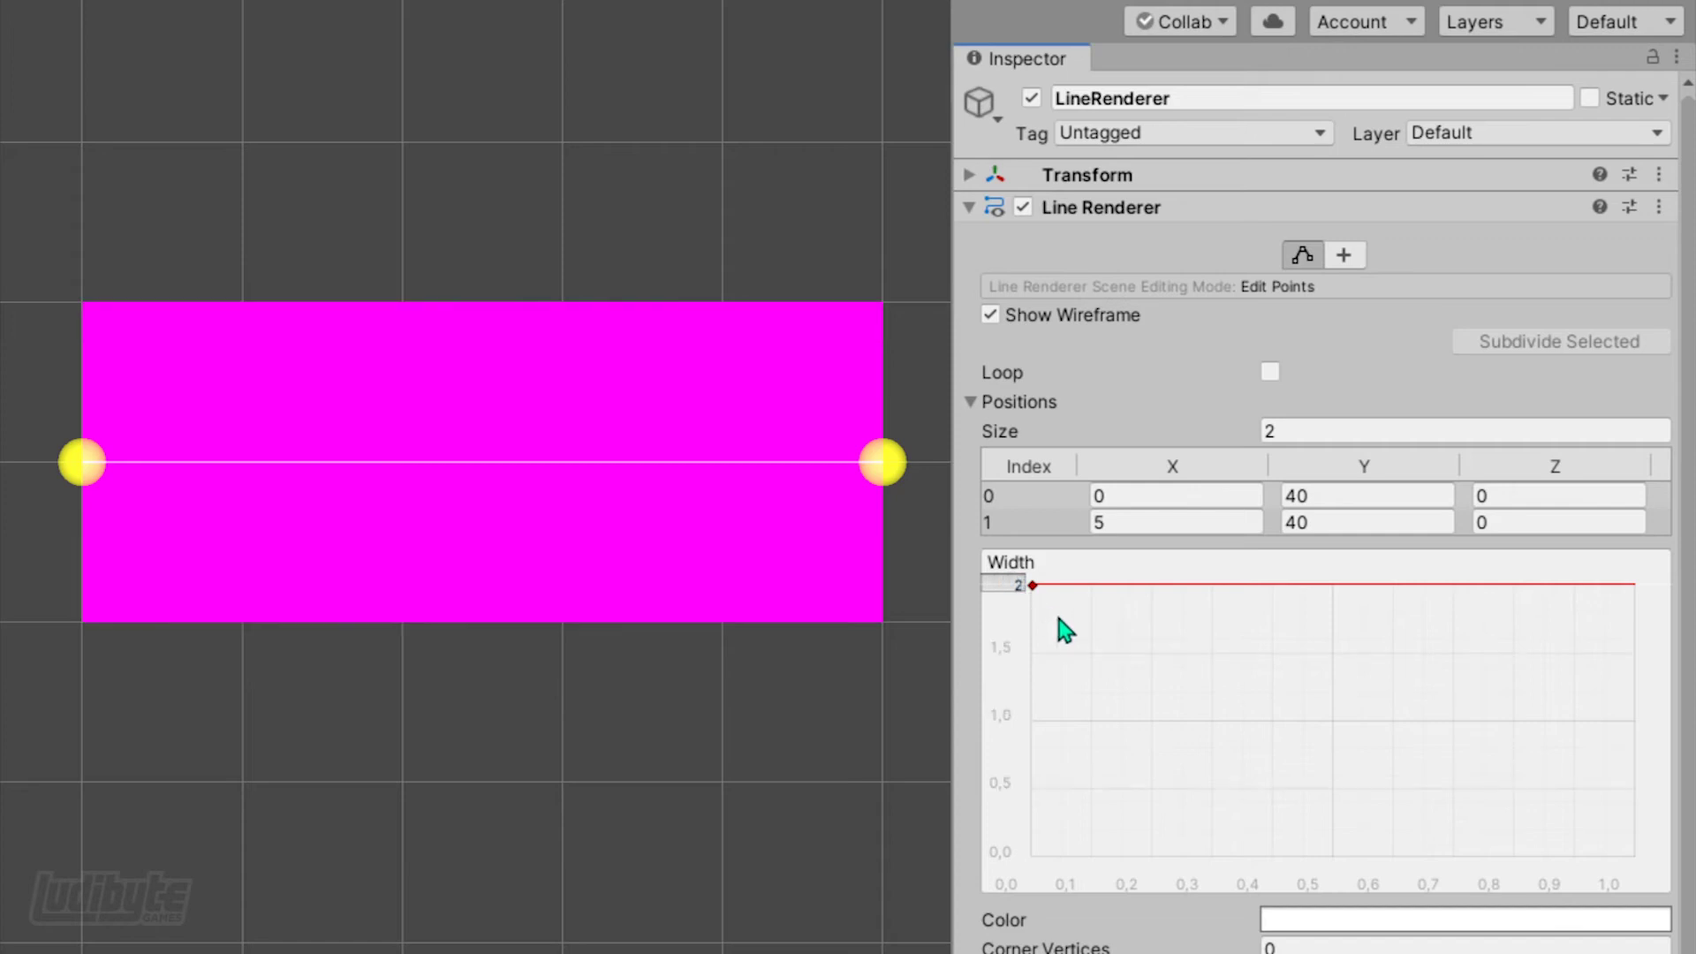
click(1018, 584)
- Add a key to the width curve and move it down near the end of the curve to narrow the line there
mouse_move(1032, 585)
mouse_down()
mouse_move(1019, 828)
mouse_move(1040, 625)
mouse_move(1038, 765)
mouse_move(1035, 795)
mouse_move(1035, 585)
mouse_up()
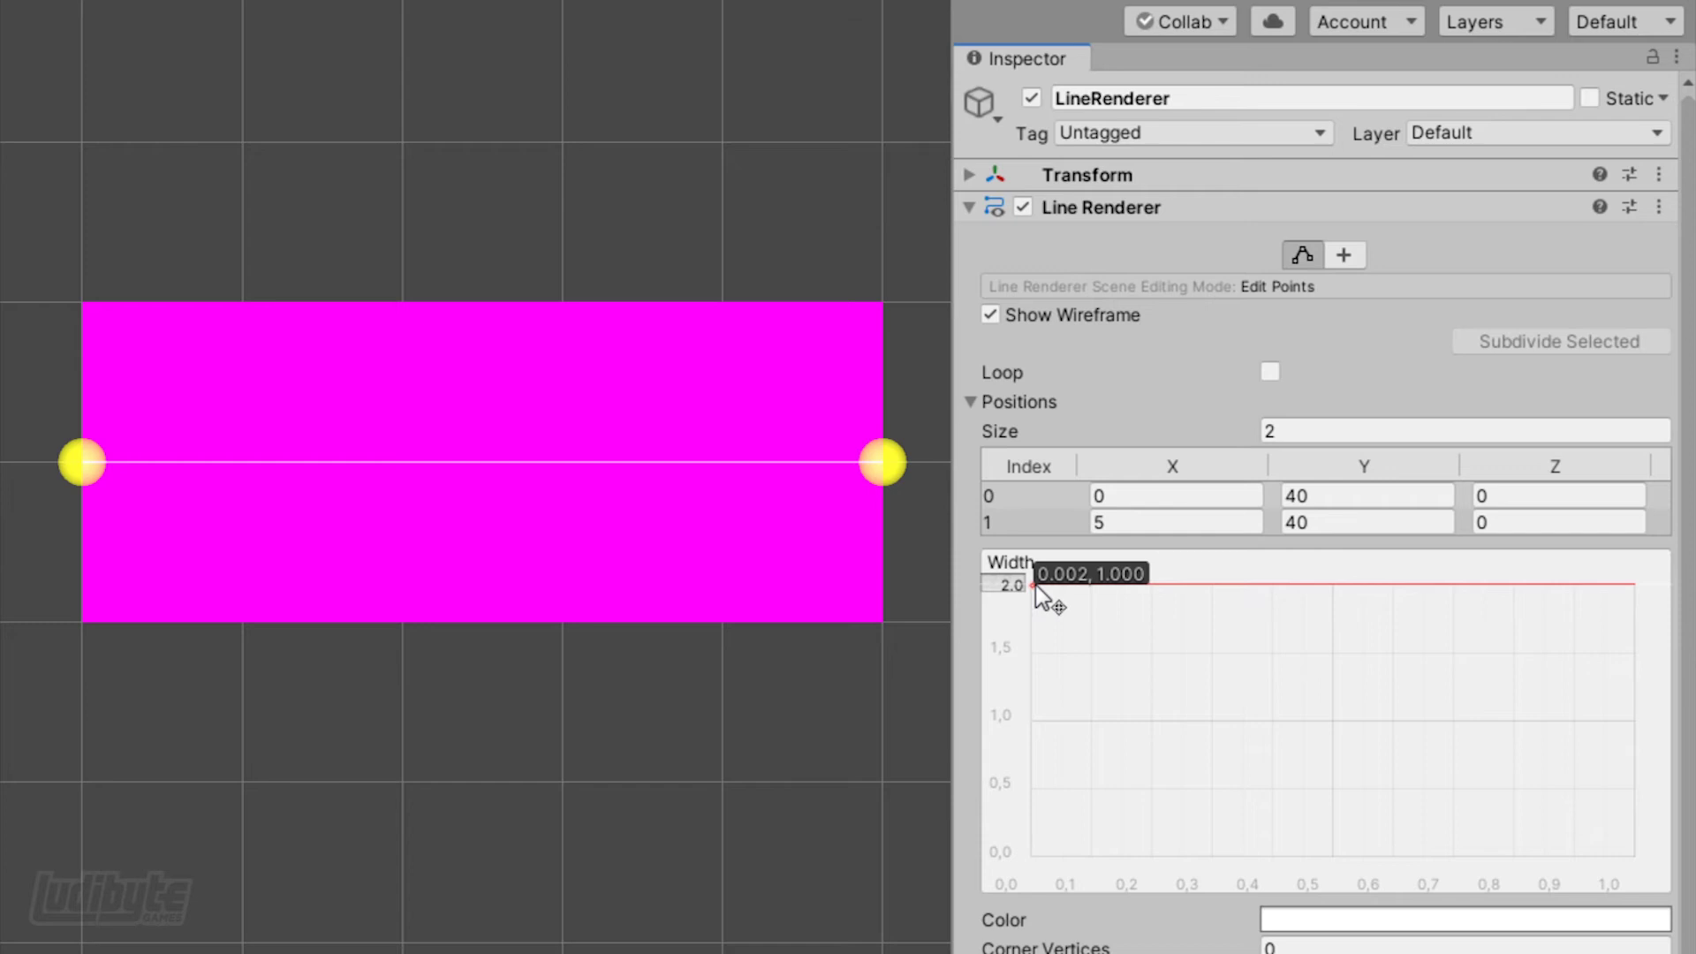
right_click(1162, 584)
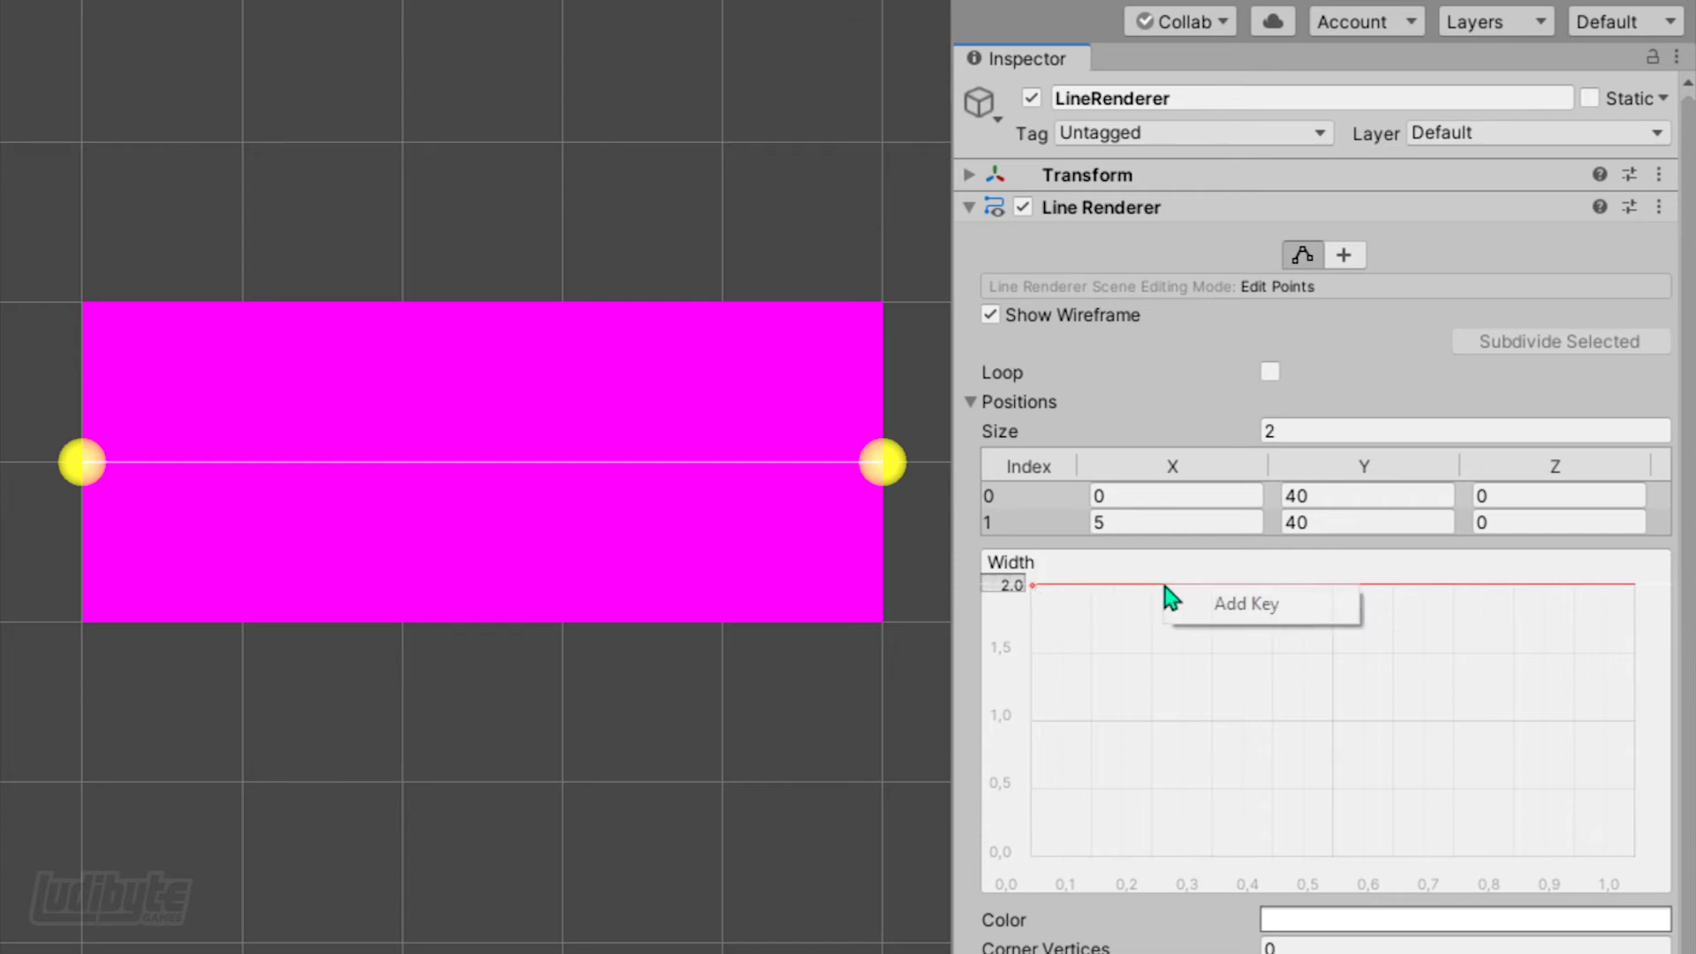
click(1228, 615)
drag(1162, 583, 1631, 825)
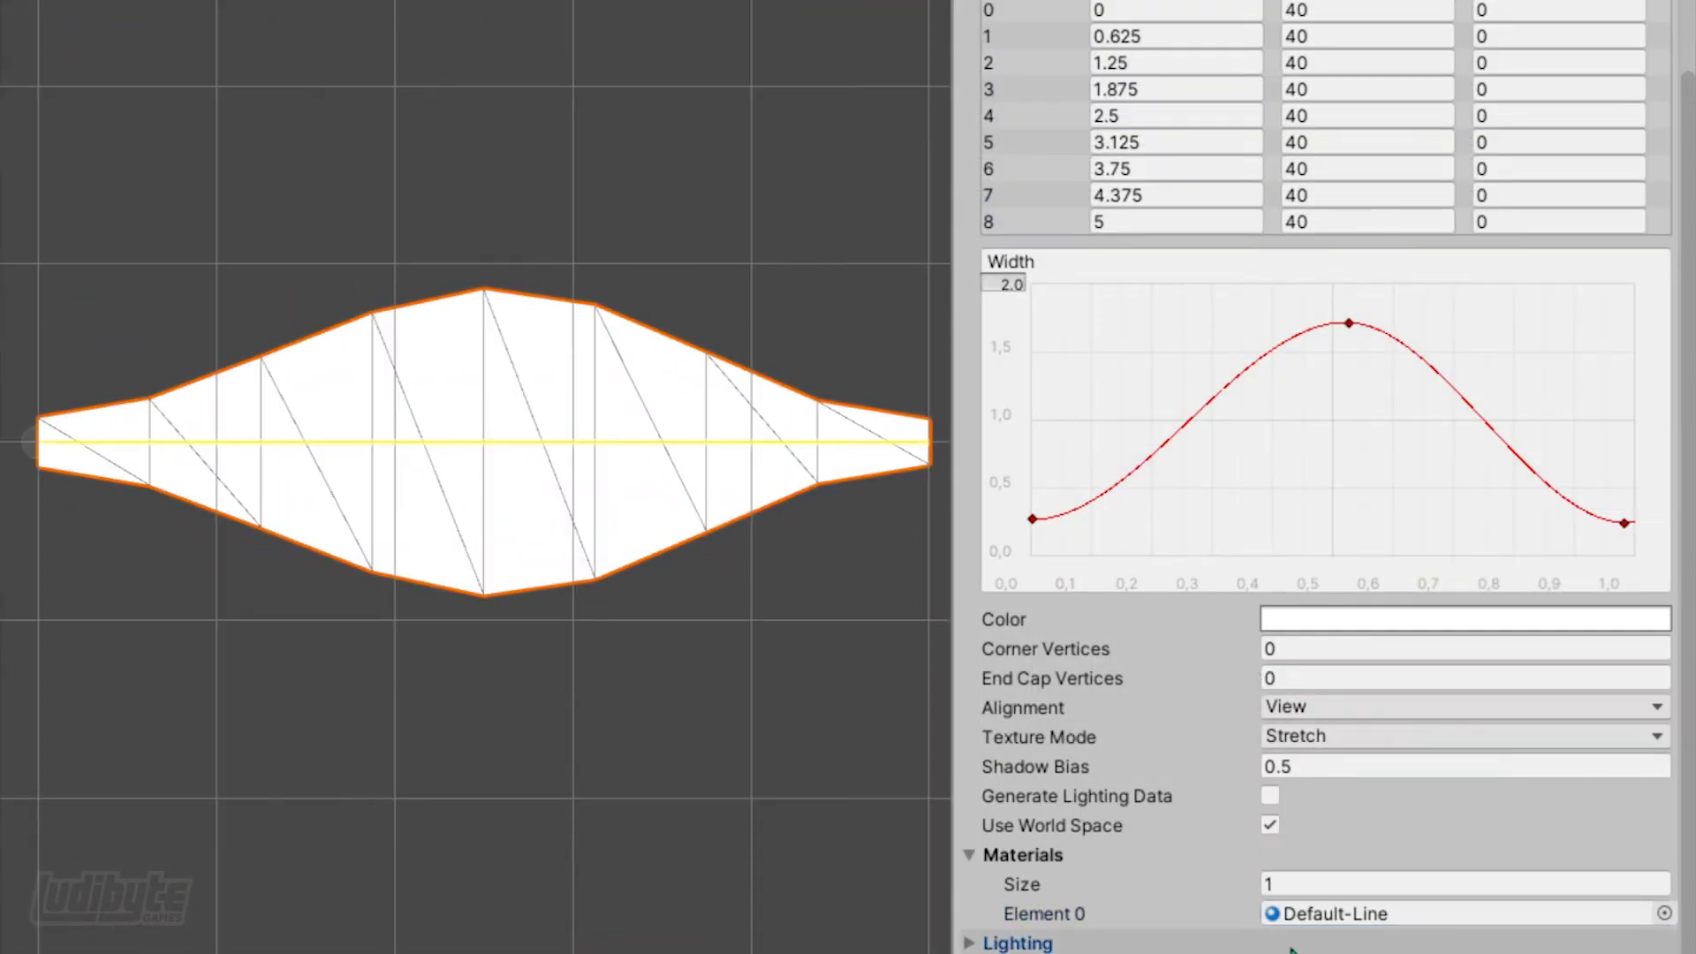
- Open the line's color gradient and make its start color key green
click(1291, 950)
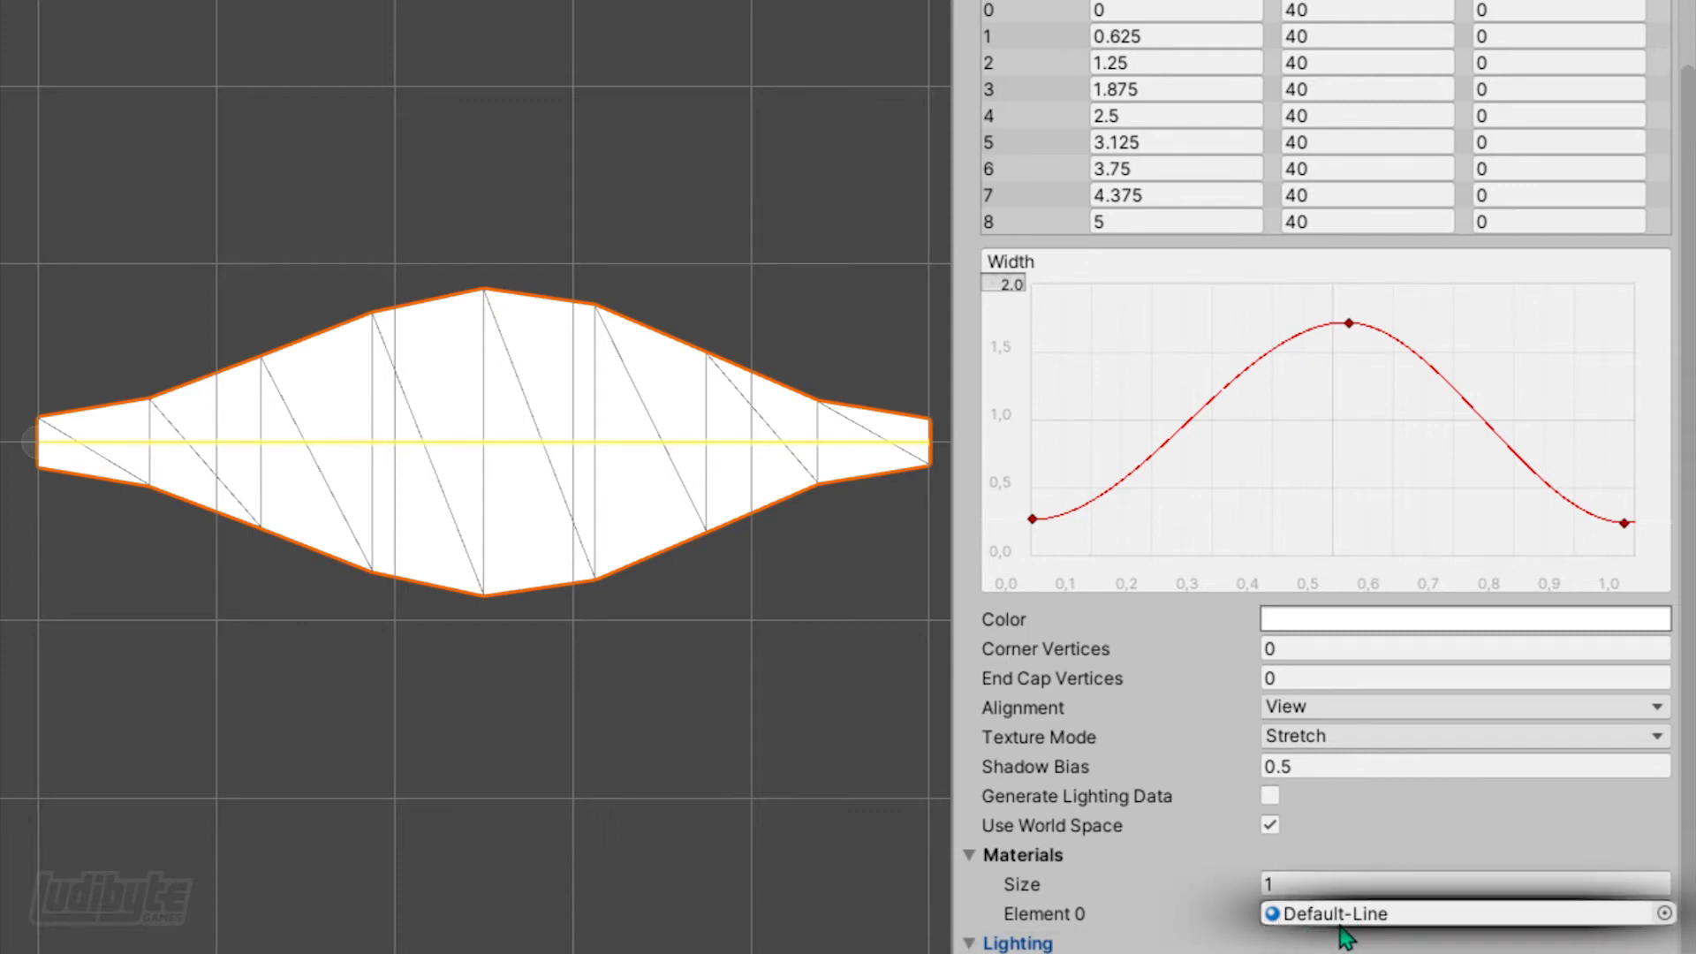
click(1298, 619)
click(936, 485)
drag(822, 296, 948, 209)
click(834, 150)
click(1026, 35)
- Make the color key at the end of the gradient orange
double_click(1280, 448)
drag(1012, 283, 986, 222)
click(948, 210)
click(1026, 40)
- Lower the alpha of the gradient's end key so the orange end is semi-transparent
click(1280, 359)
drag(973, 488, 937, 488)
click(781, 359)
click(1332, 609)
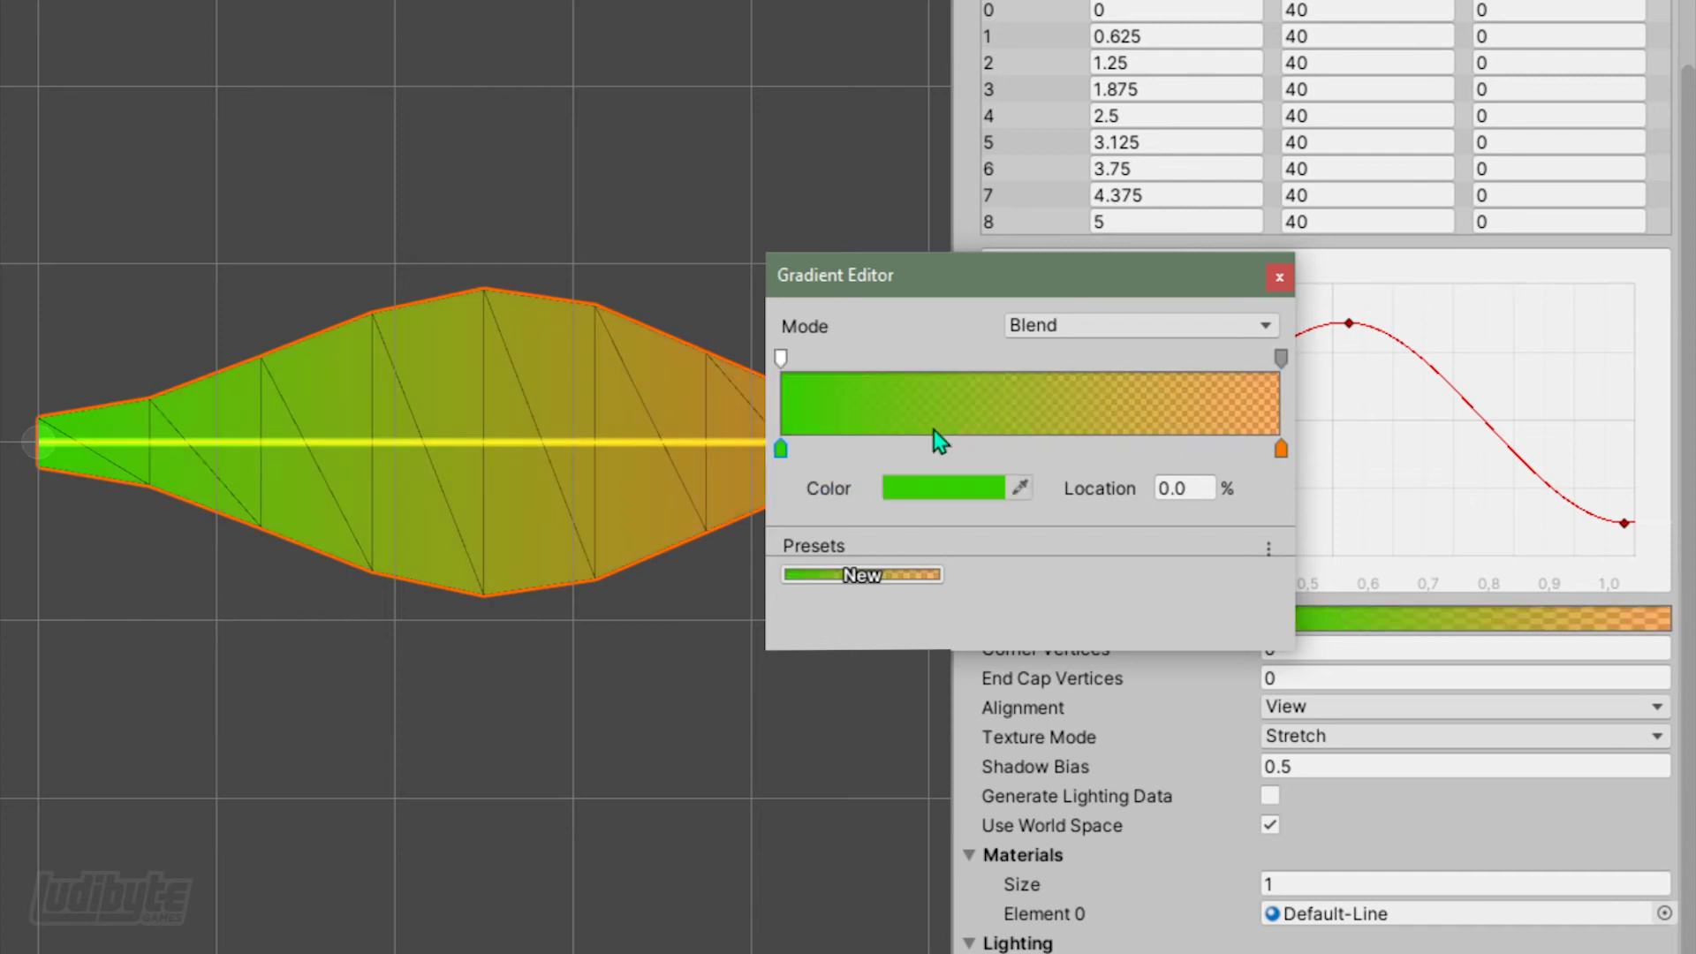
- Try sliding the green color key along the gradient, to 33.2% and back to the start, to compare the blend
click(1079, 327)
click(946, 448)
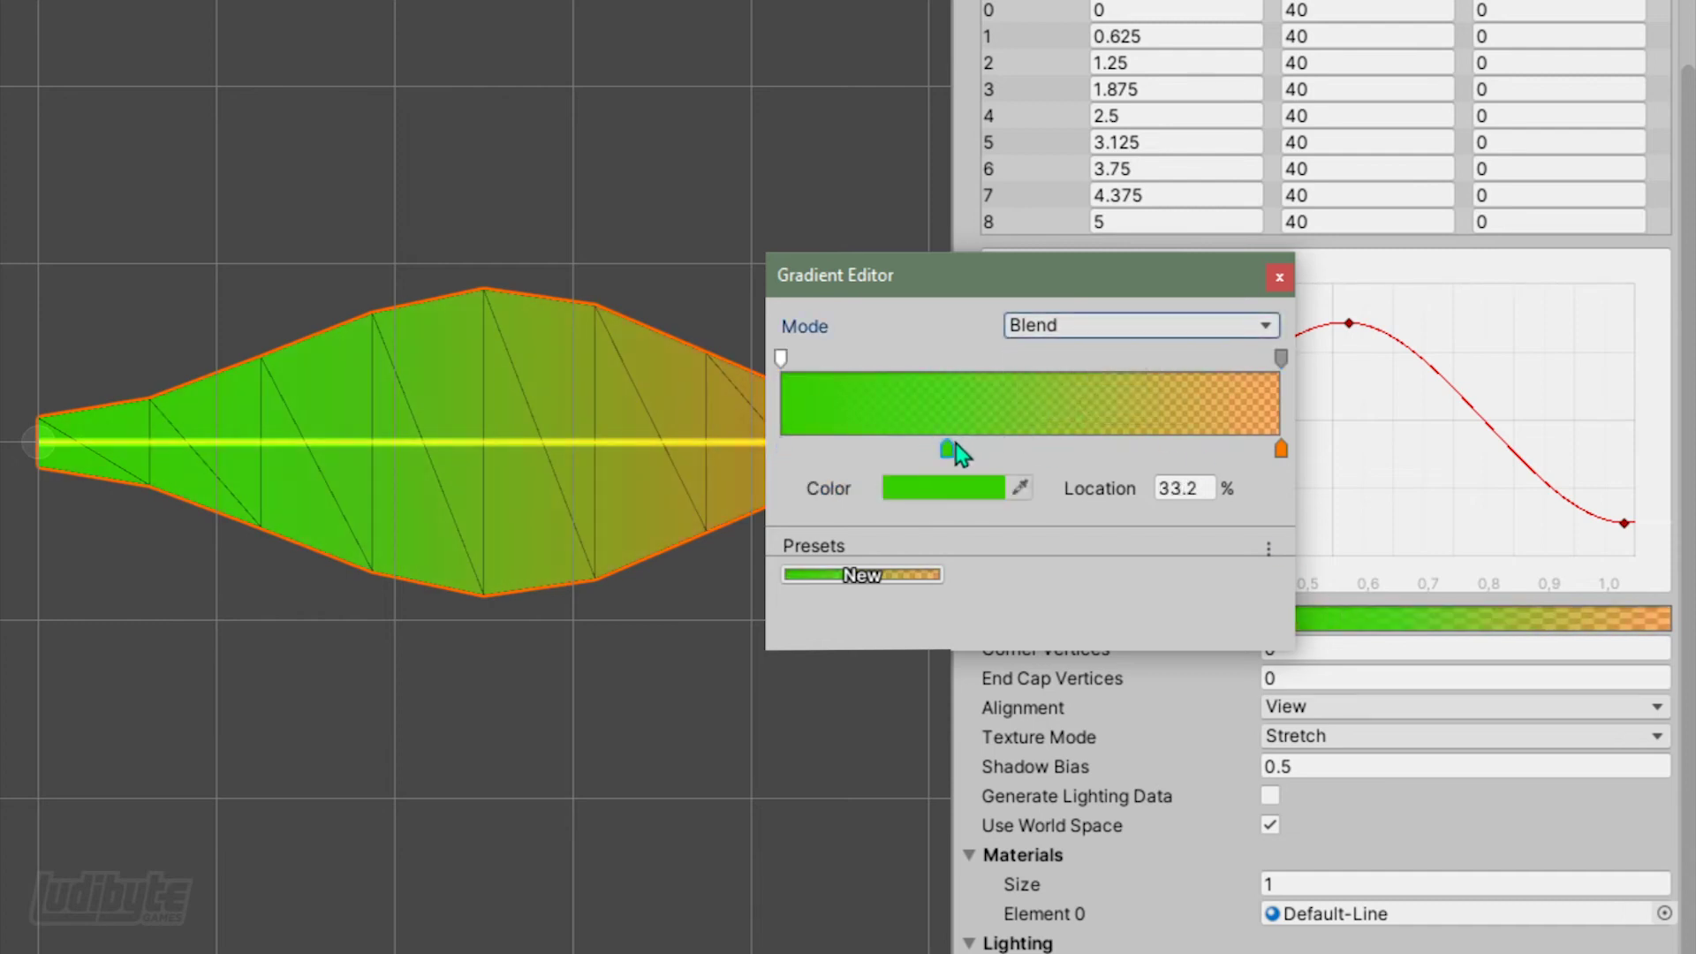
drag(953, 448, 769, 452)
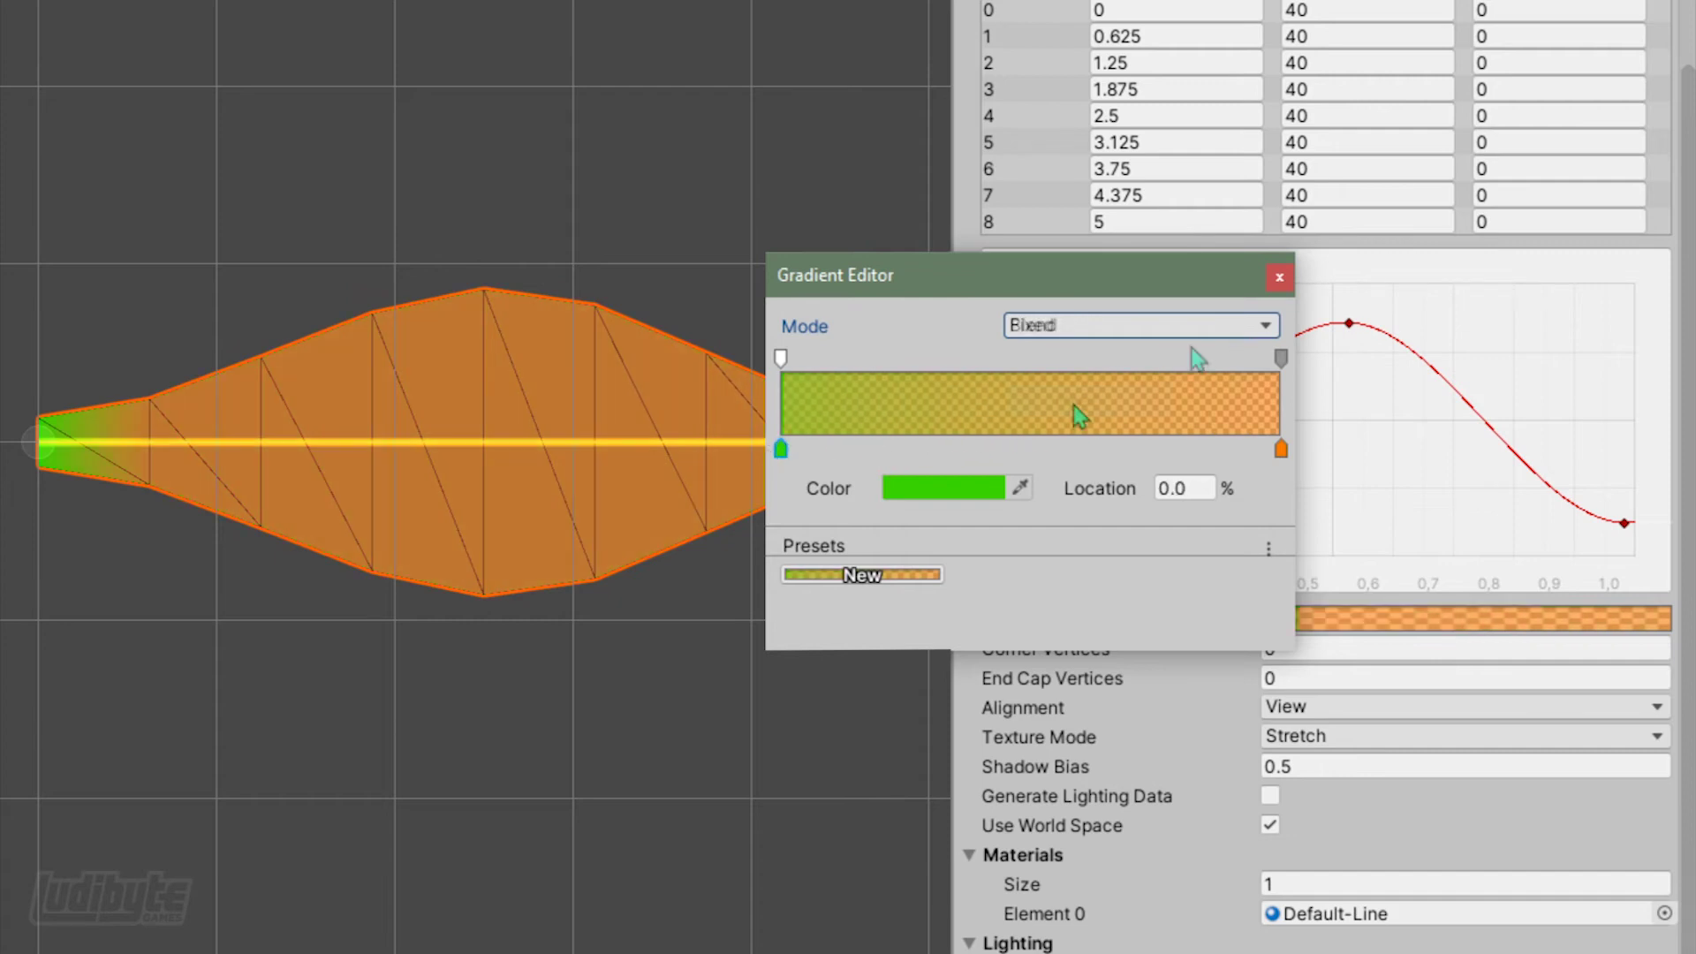
drag(780, 451, 896, 451)
mouse_move(1011, 458)
mouse_down()
mouse_move(1071, 457)
mouse_move(865, 468)
mouse_move(1040, 468)
mouse_up()
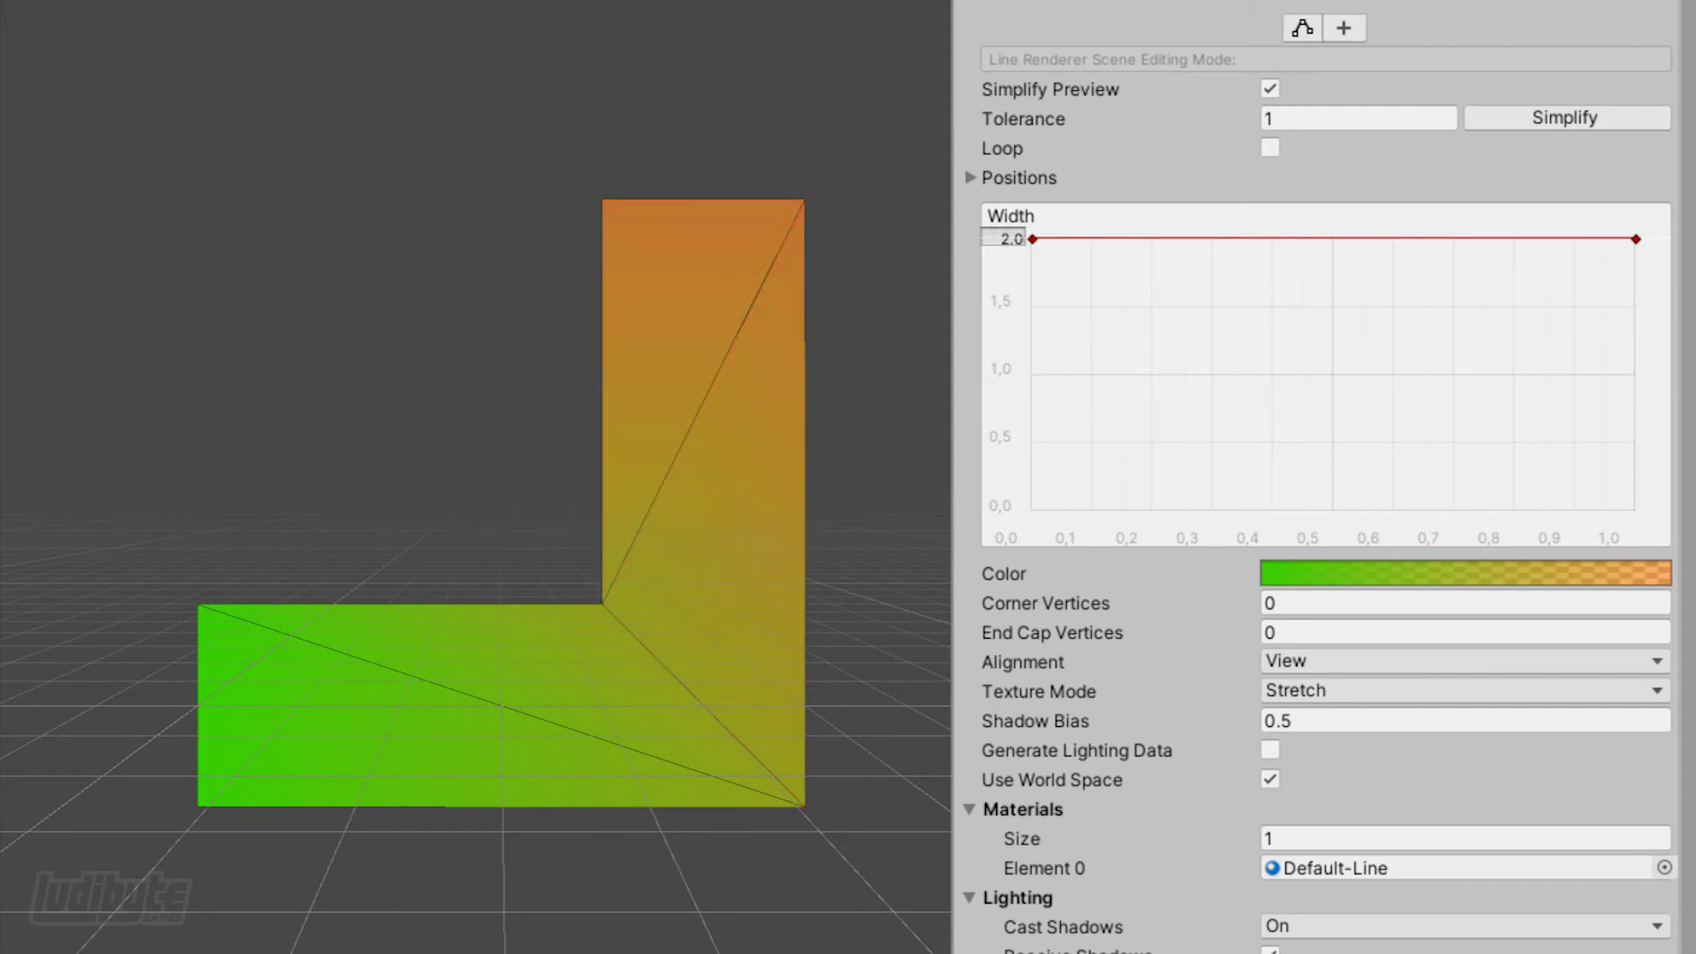
- Round the L-shaped line's corner and ends by setting Corner Vertices to 7 and End Cap Vertices to 7
click(1204, 602)
mouse_move(1204, 603)
mouse_down()
mouse_move(1237, 602)
mouse_move(1210, 603)
mouse_move(1224, 608)
mouse_move(1201, 629)
mouse_up()
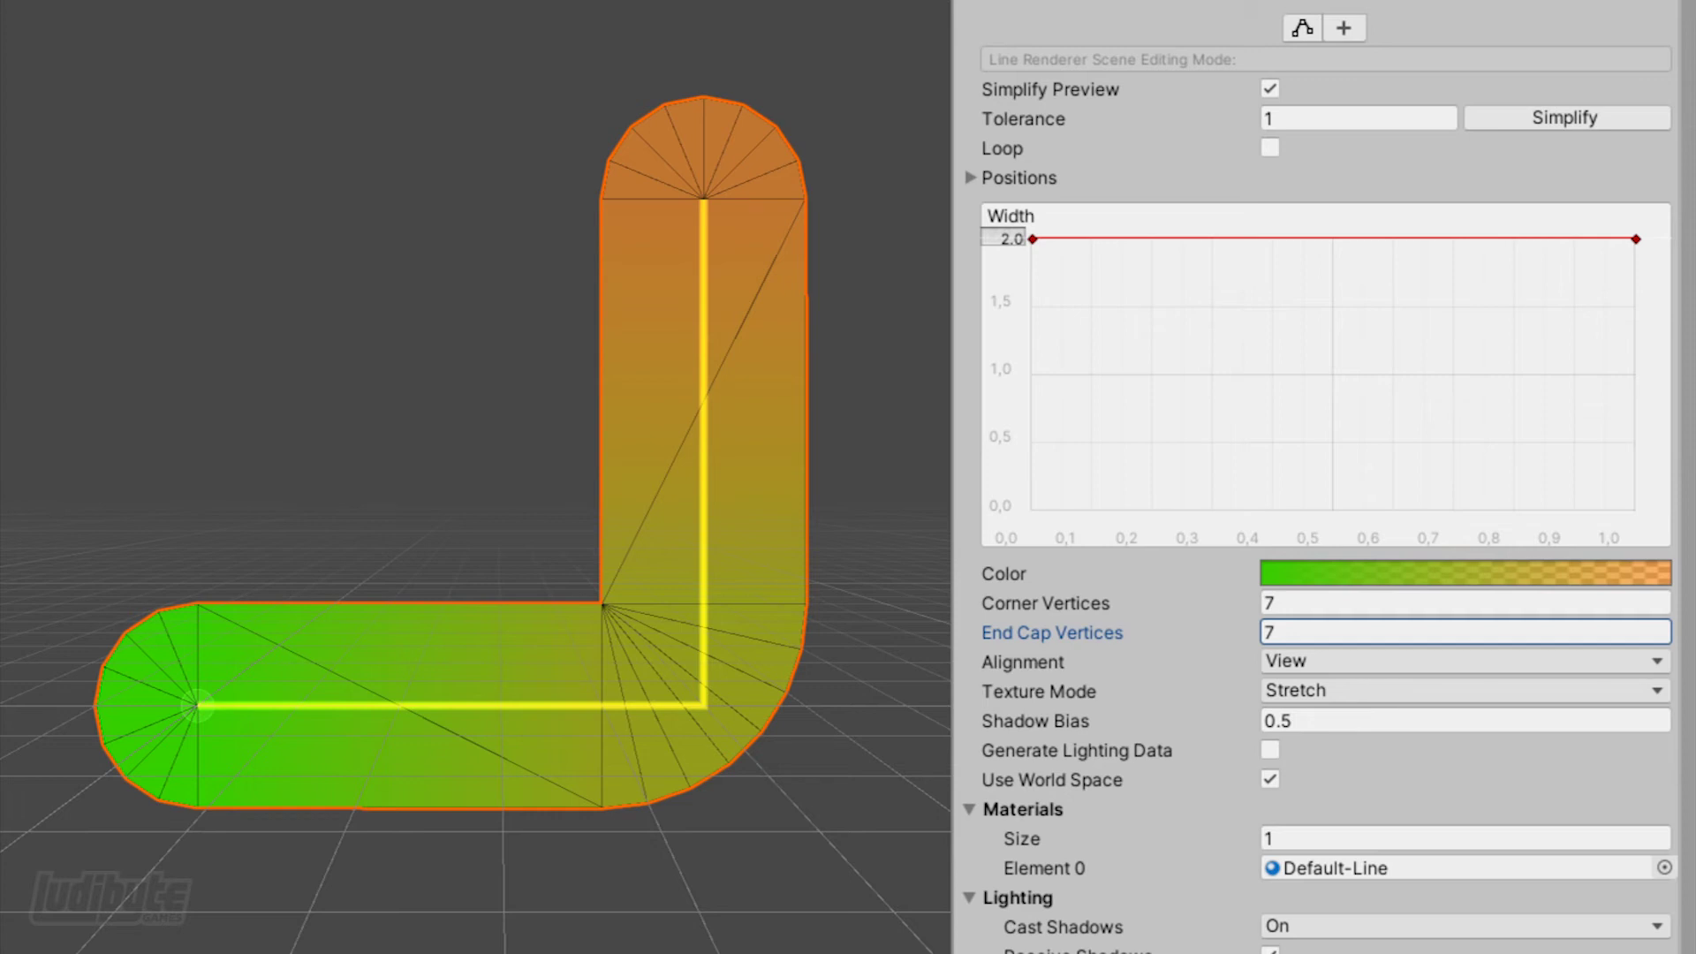
- Examine how the lines face the camera with View alignment, and switch Alignment to the other option for comparison
alt+drag(547, 521, 88, 530)
alt+drag(901, 923, 702, 544)
alt+drag(1542, 717, 216, 530)
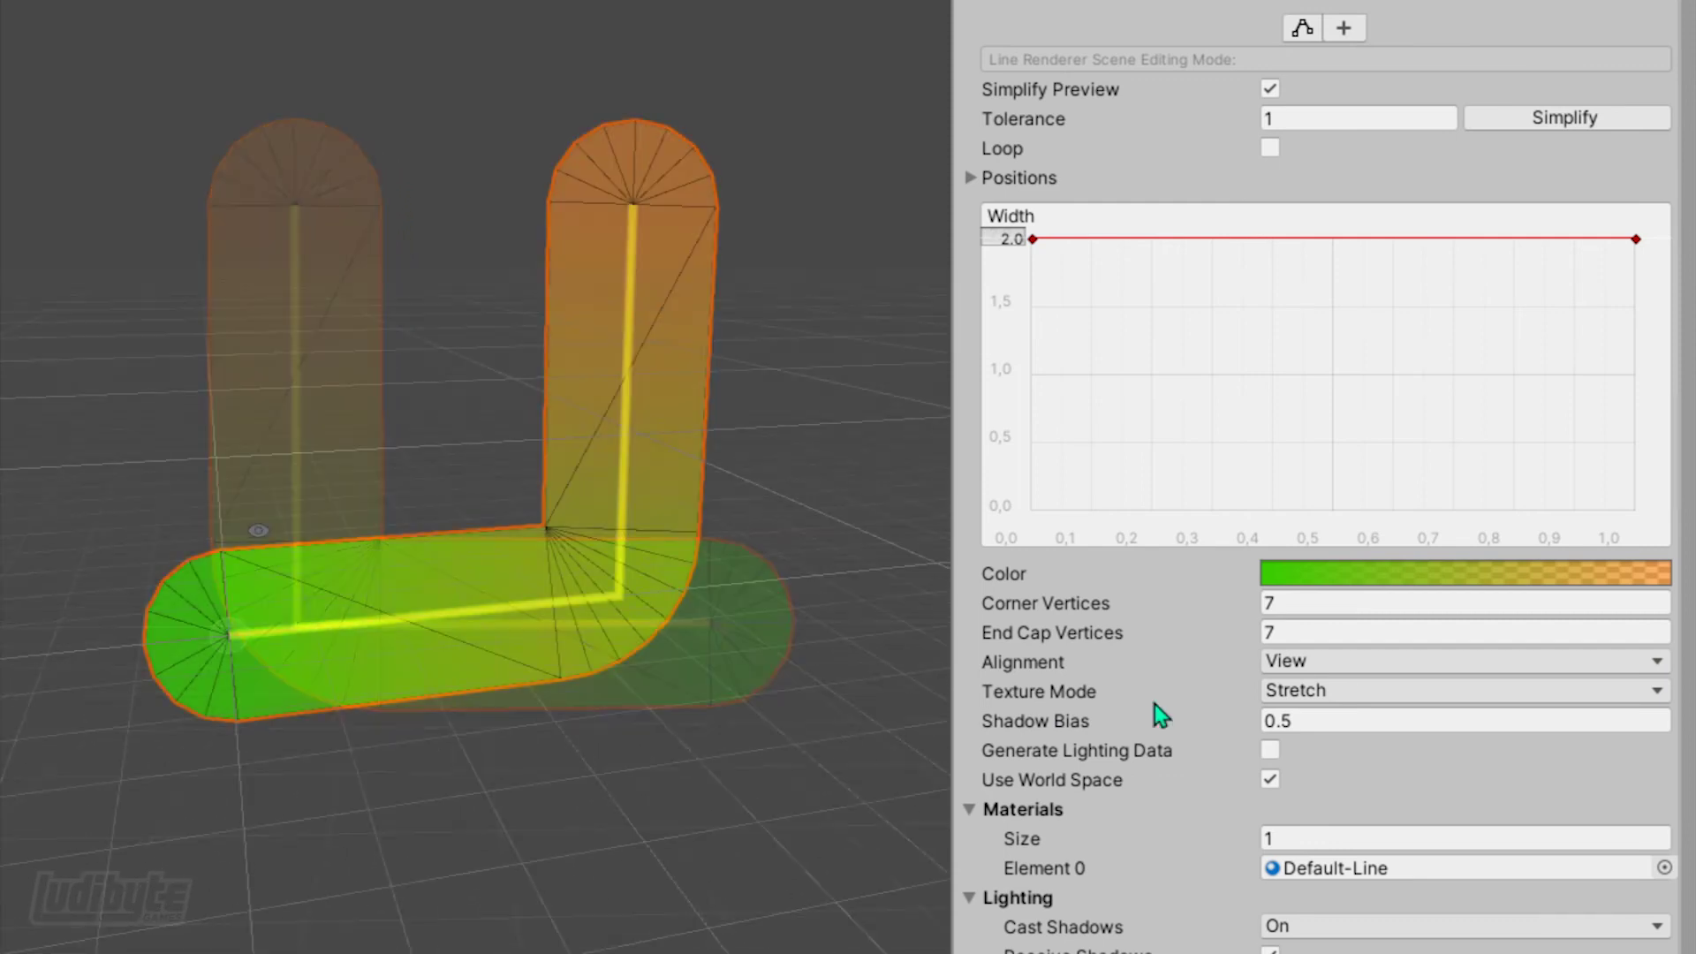
click(1307, 660)
click(1342, 727)
alt+drag(719, 567, 944, 587)
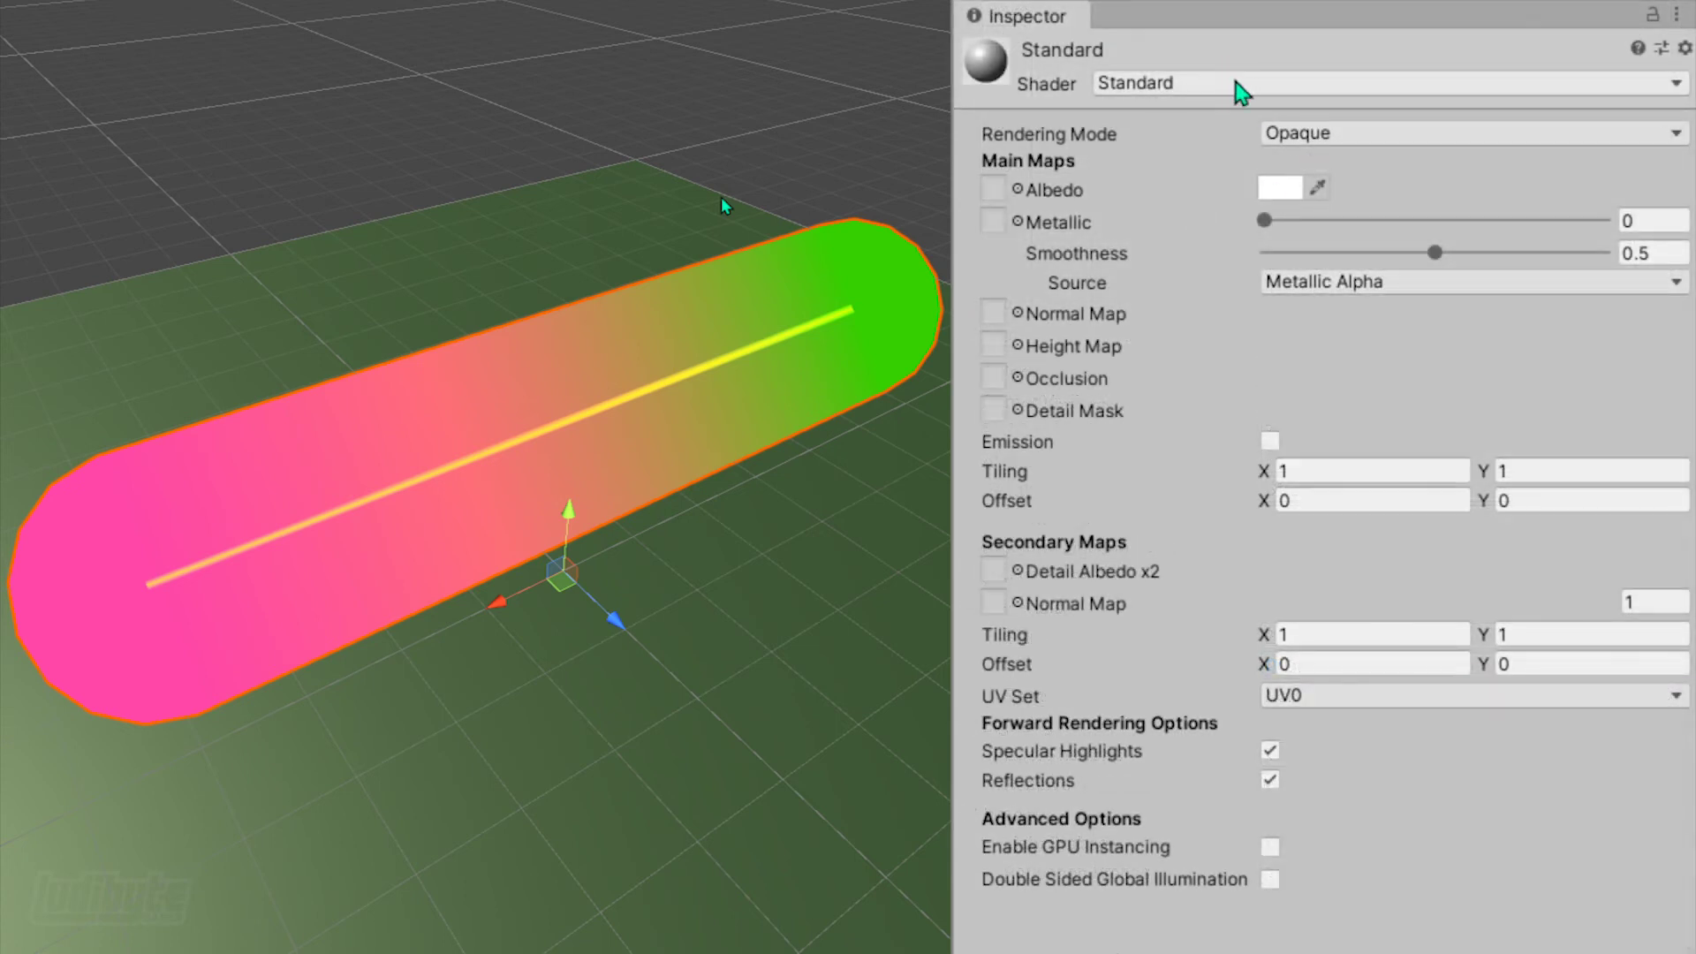
- Set the new material's shader to Particles/Standard Unlit
click(1241, 84)
click(1185, 357)
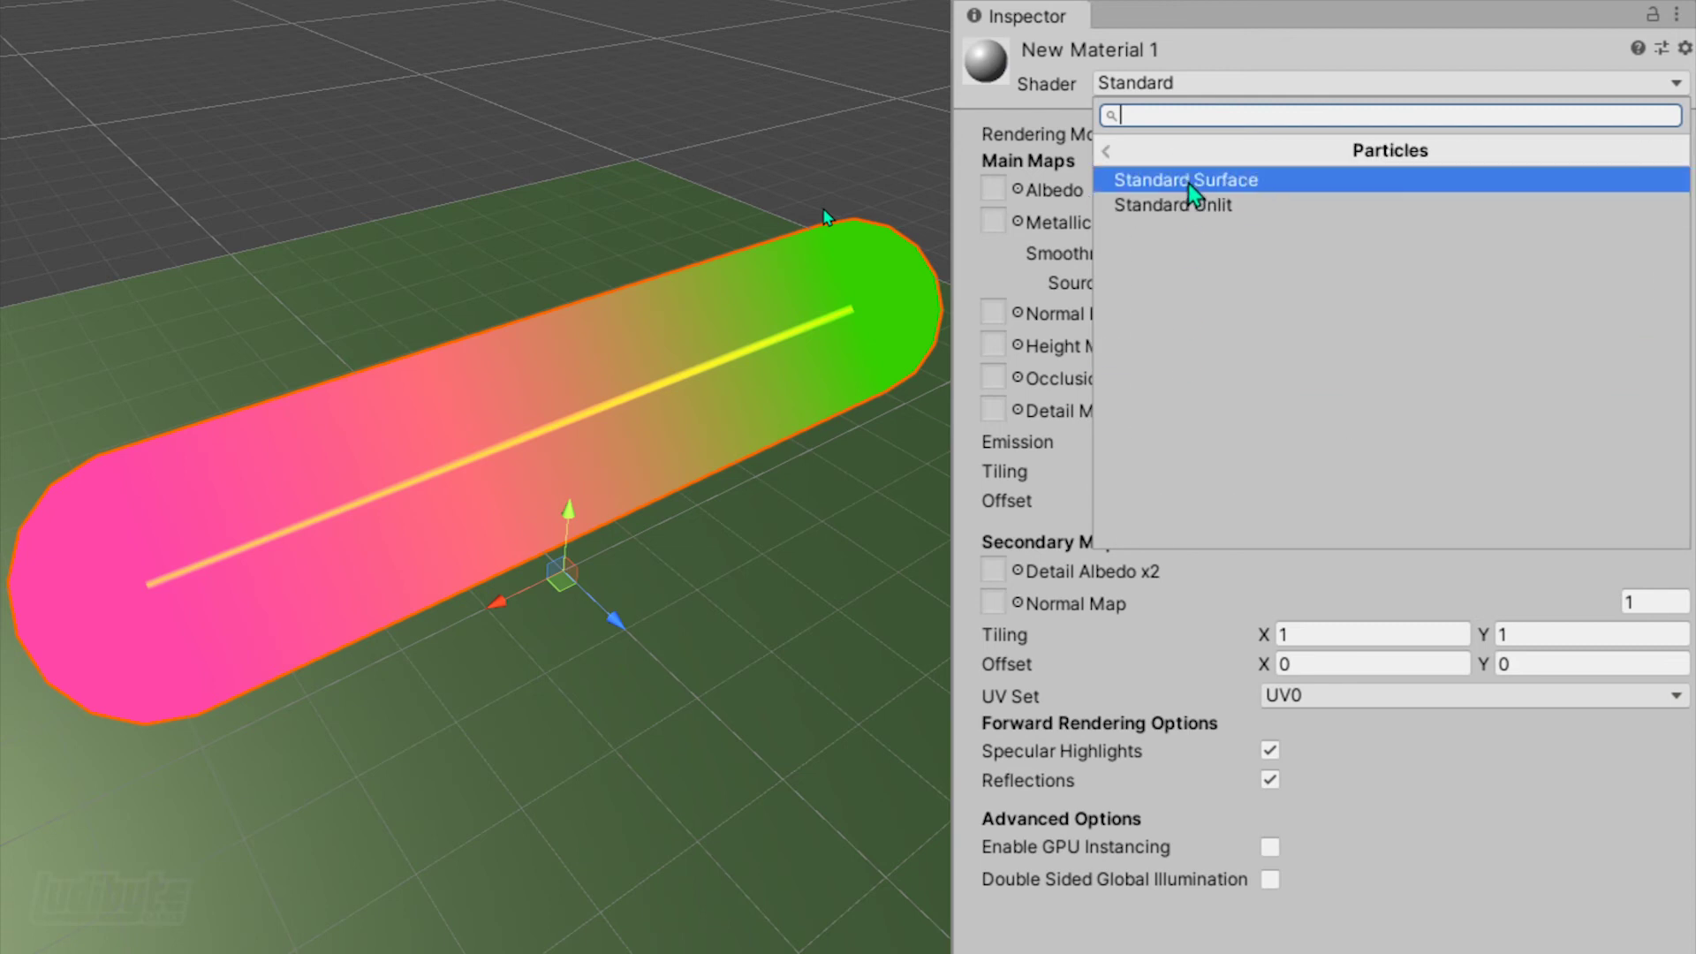
click(1186, 208)
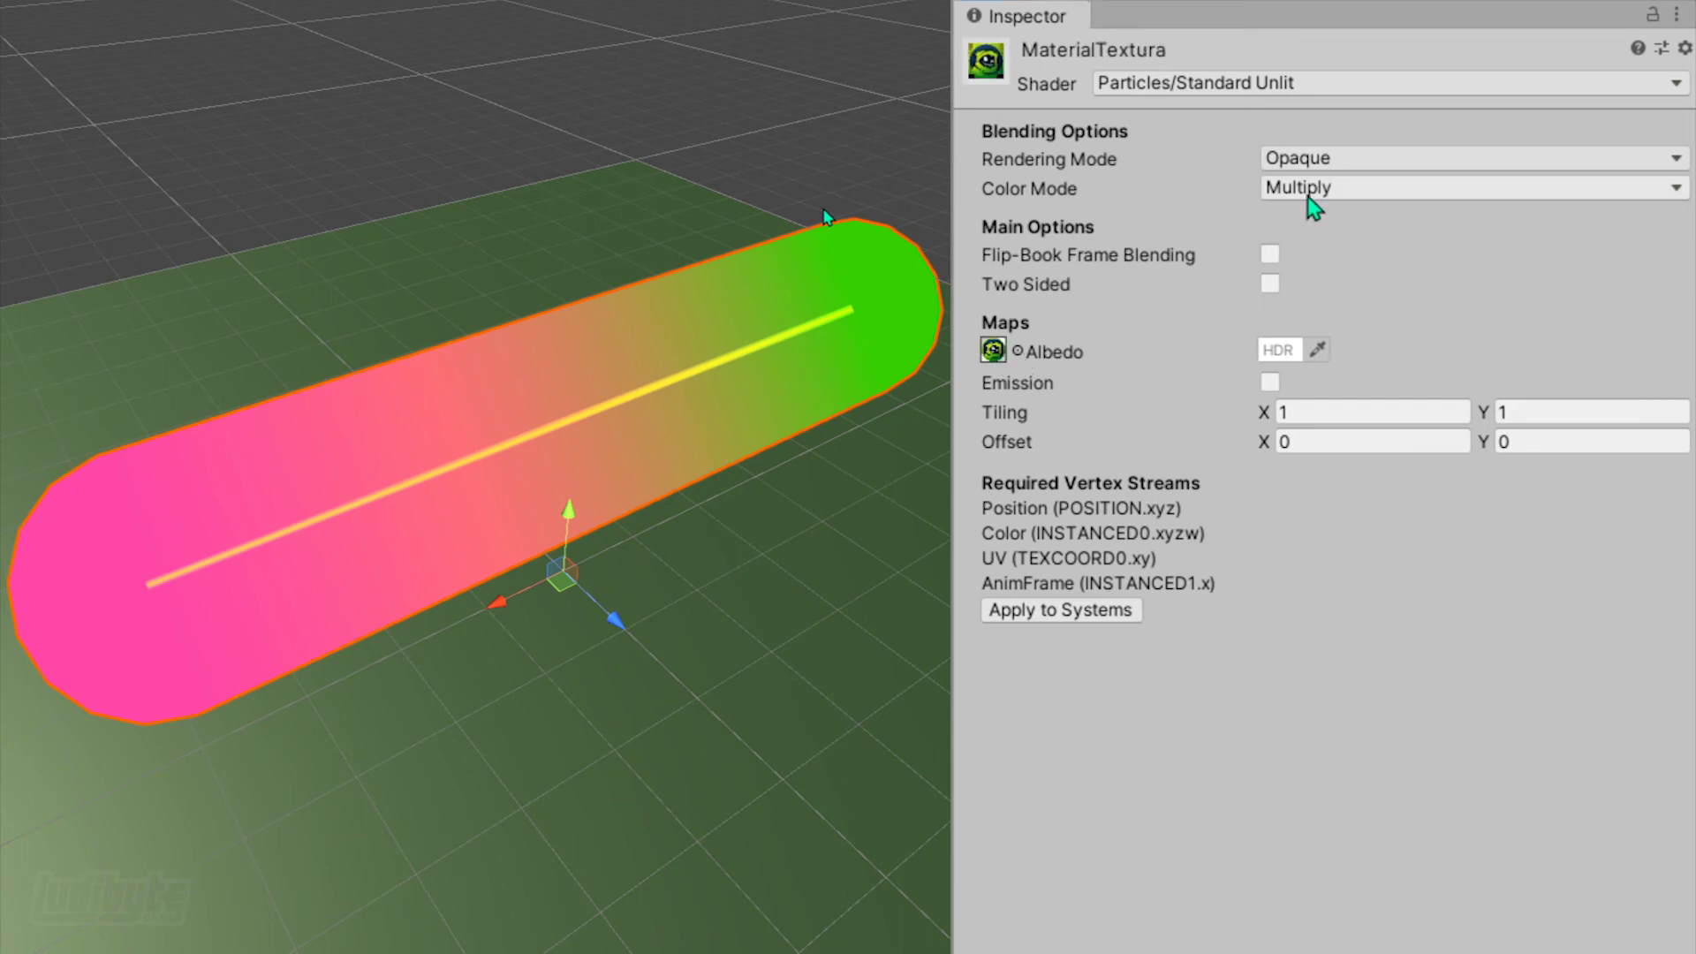
- Try the Additive Color Mode on MaterialTextura and return it to Multiply
click(1308, 196)
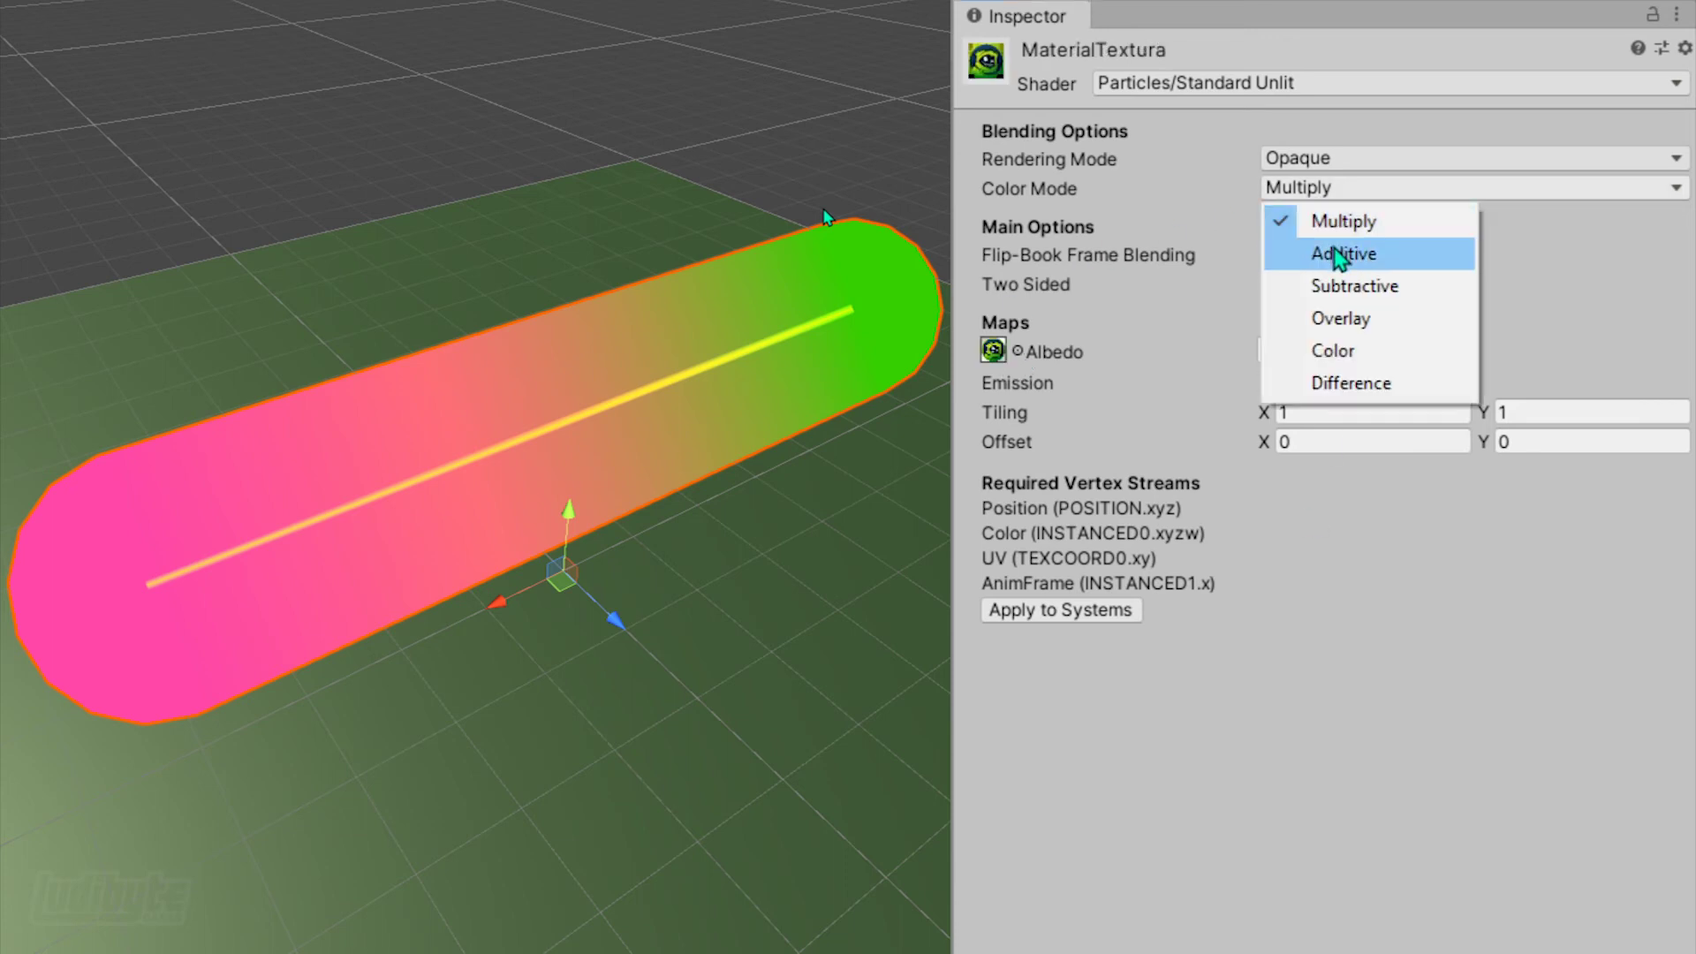
click(1335, 255)
key(space)
click(1341, 221)
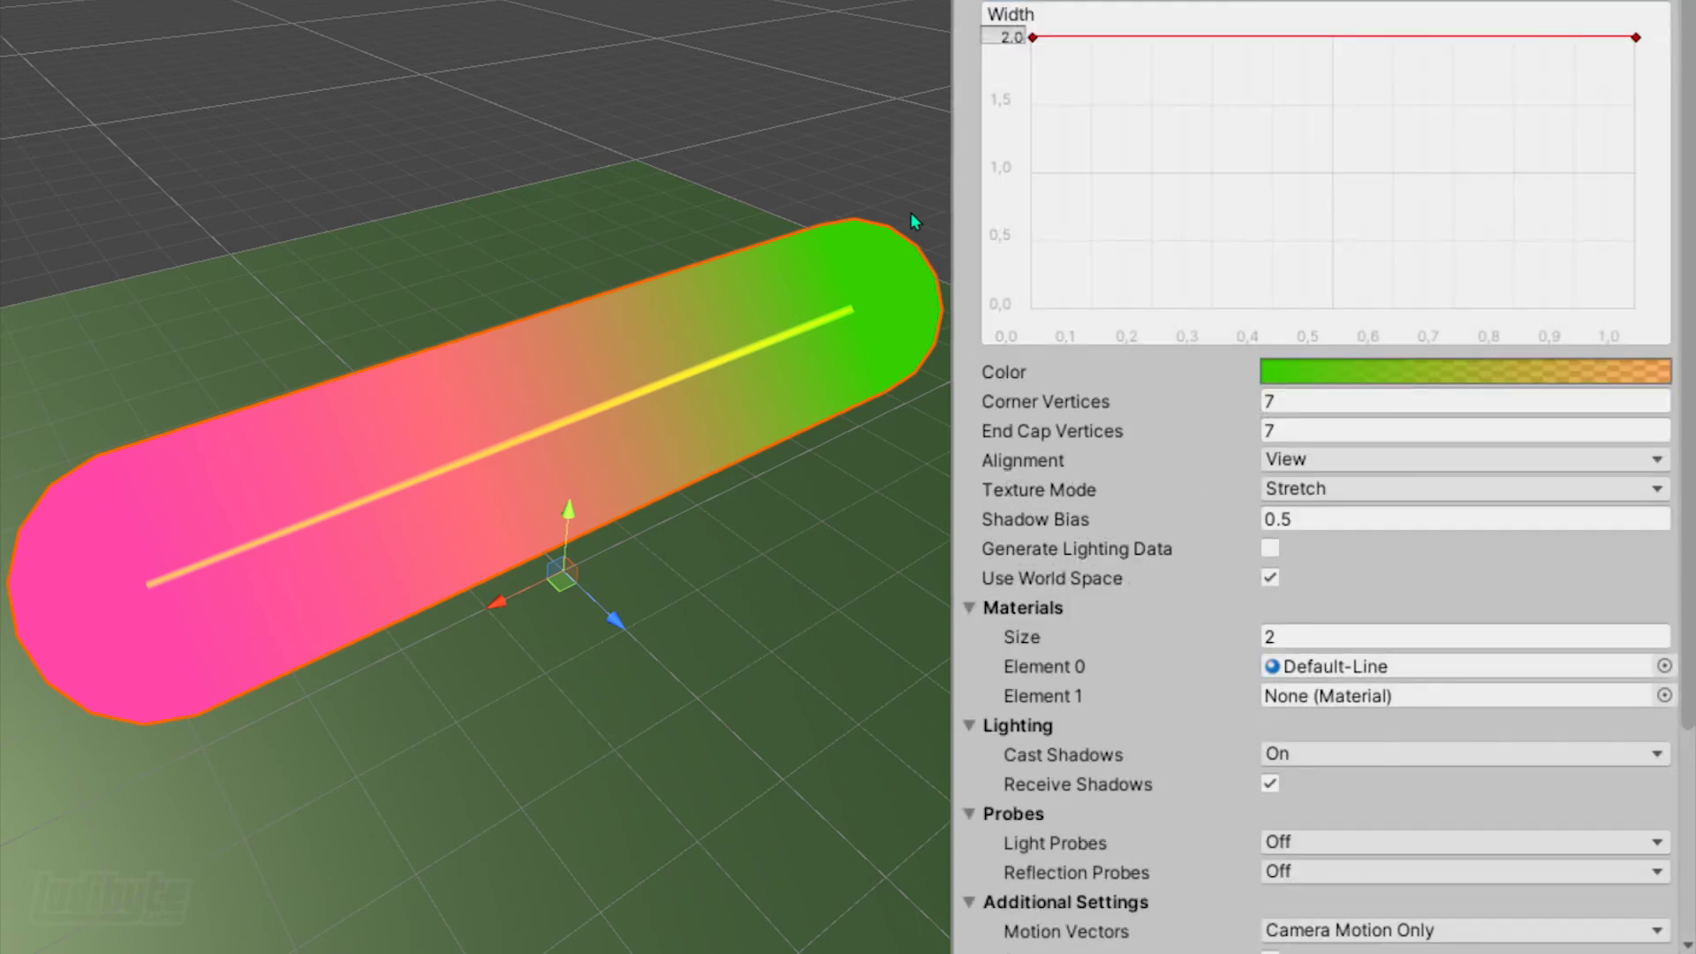
- Assign MaterialTextura as the line's Element 1 material and set Texture Mode to Tile
drag(576, 89, 1373, 698)
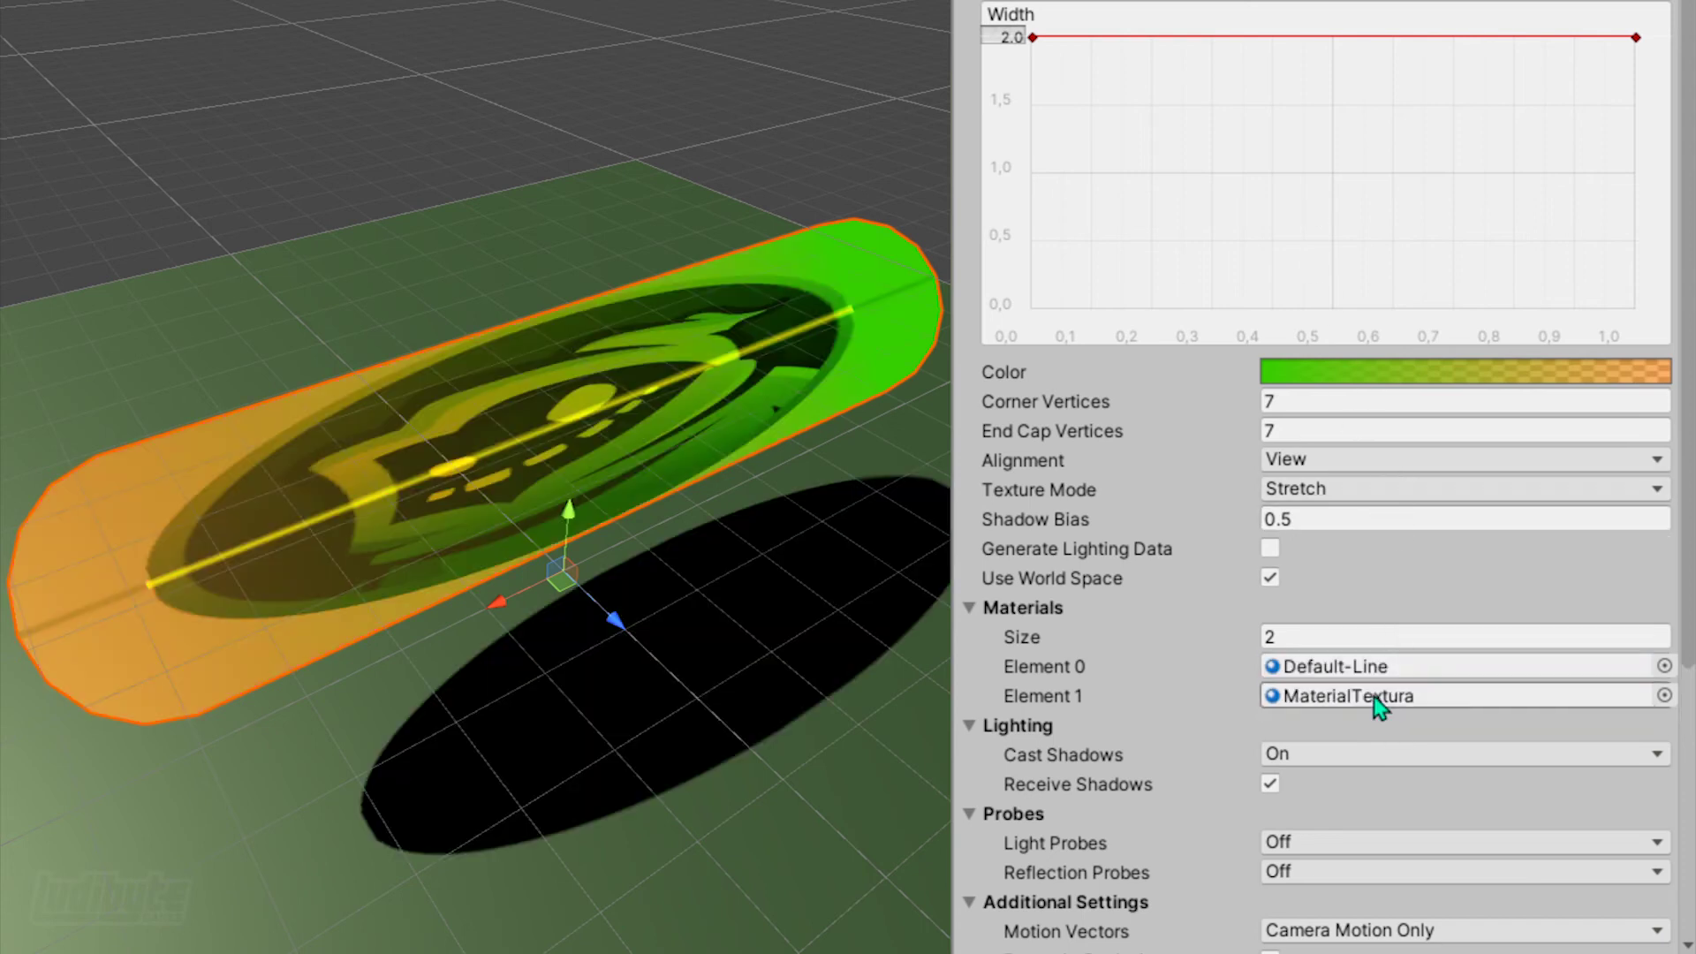
click(1307, 490)
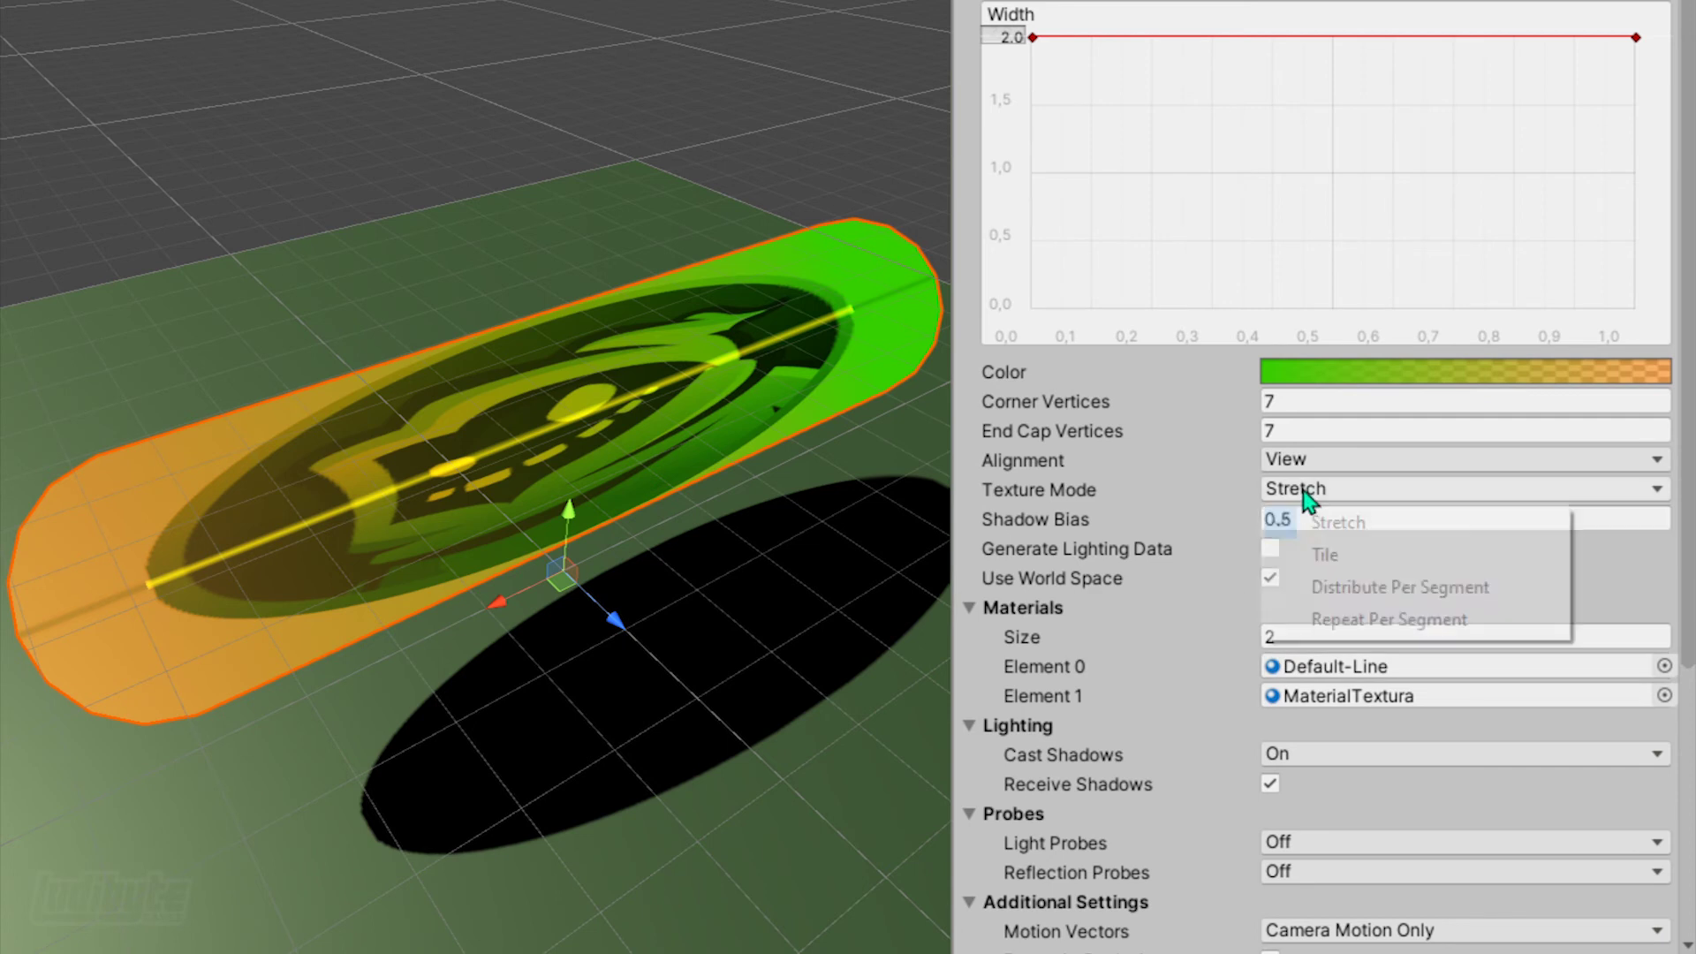
click(1332, 558)
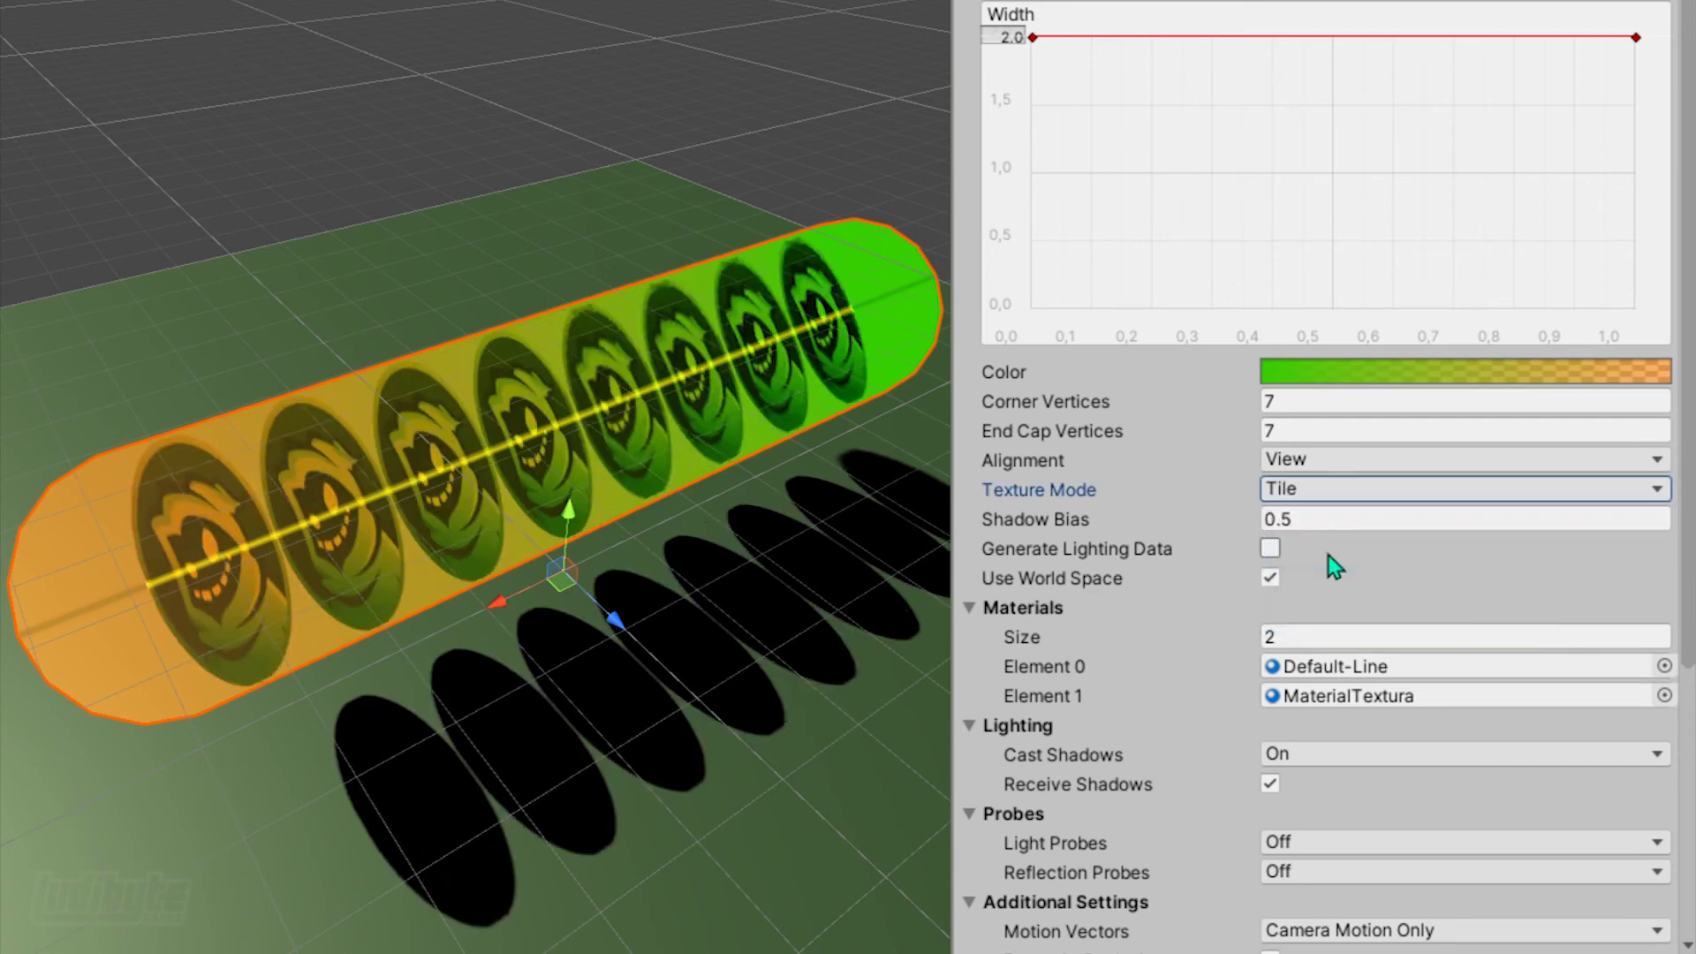
- Try the Distribute Per Segment texture mode on the line and settle on Repeat Per Segment
click(1307, 491)
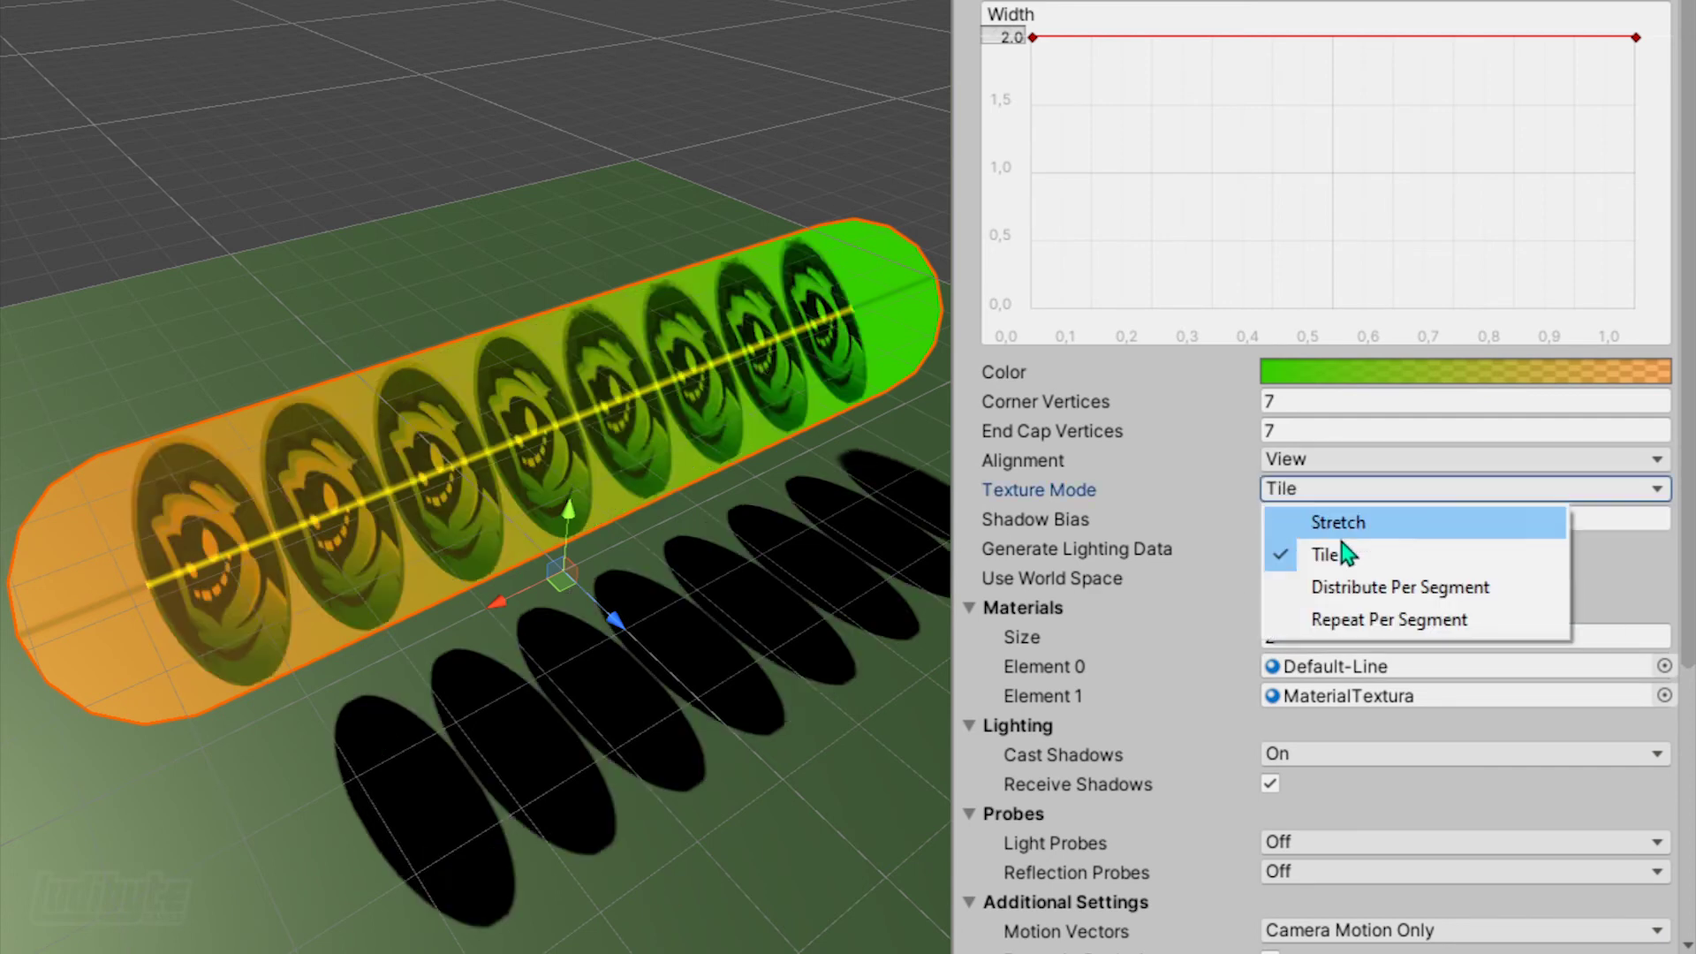
click(1371, 587)
click(1369, 489)
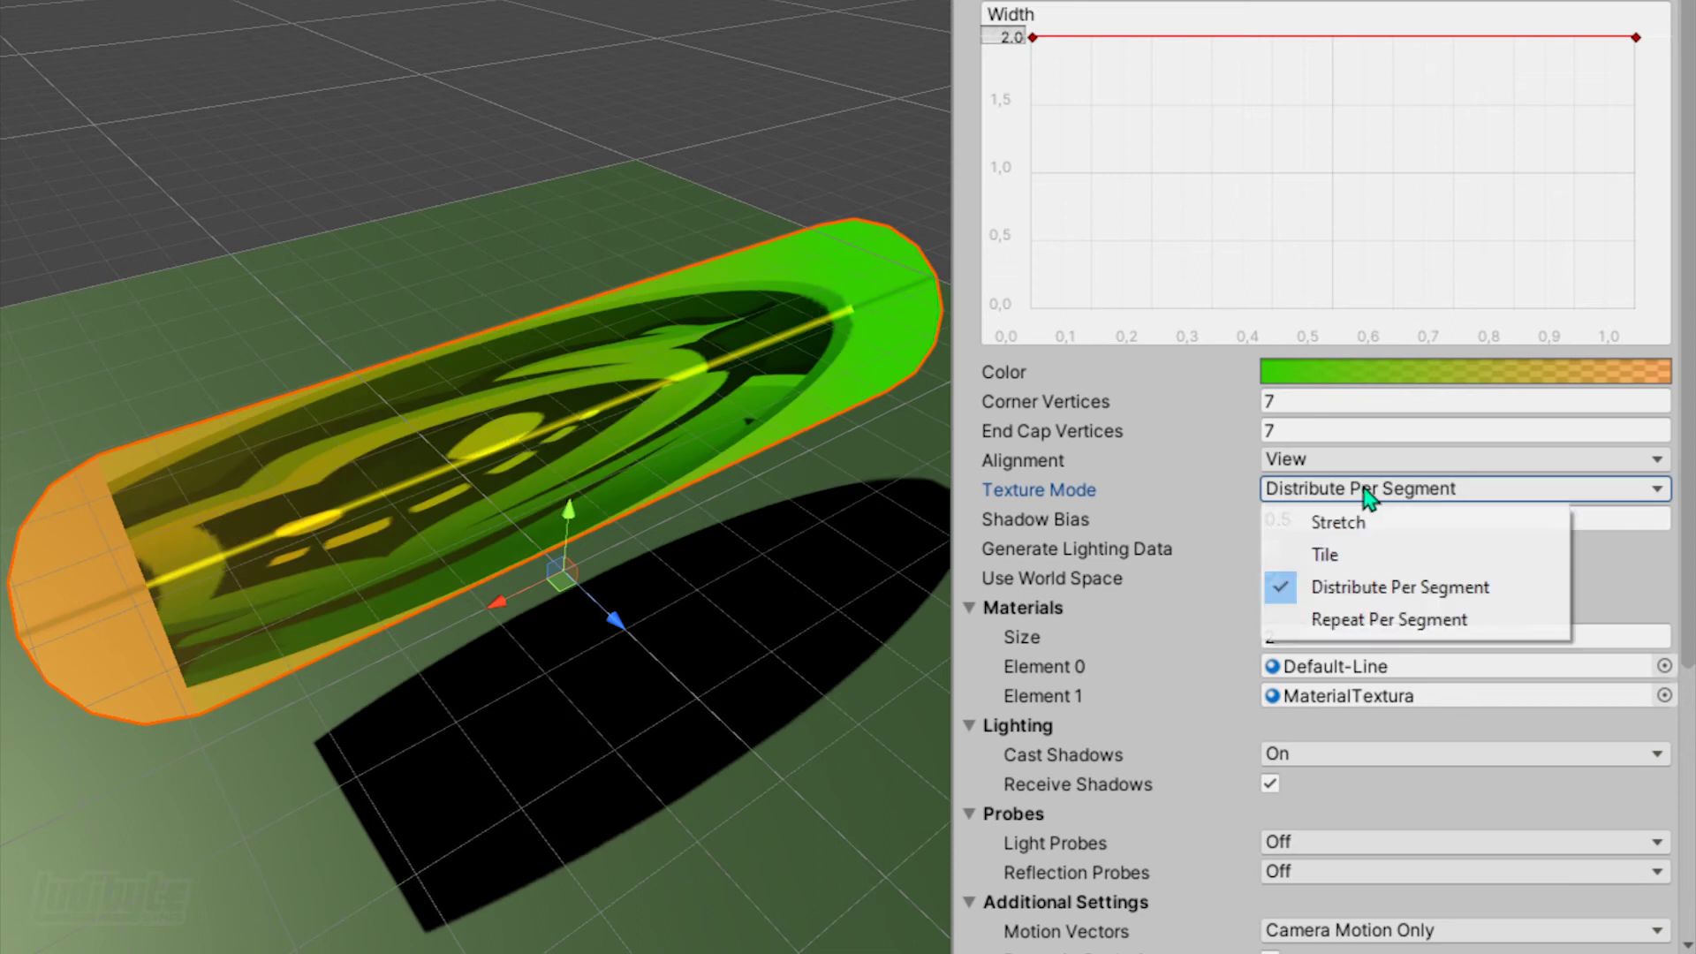
click(1384, 618)
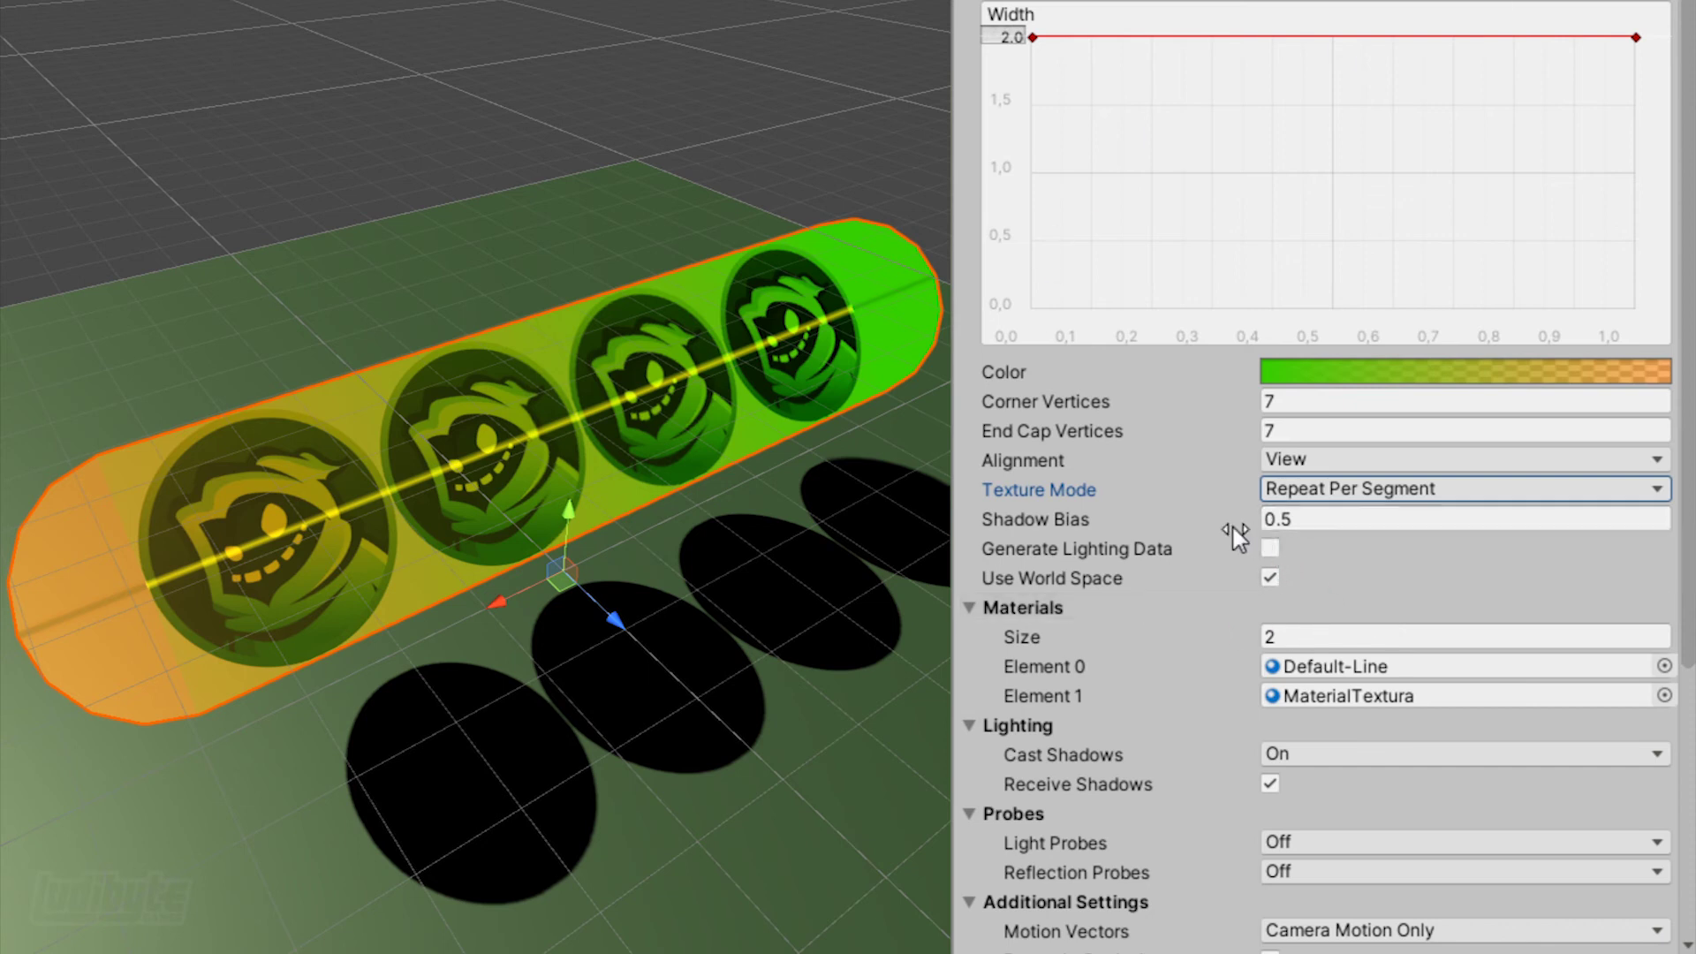
- Set the line's Shadow Bias to 0.8, and toggle Generate Lighting Data on and off, leaving Use World Space enabled
mouse_move(1217, 526)
mouse_down()
mouse_move(1287, 522)
mouse_move(1241, 526)
mouse_up()
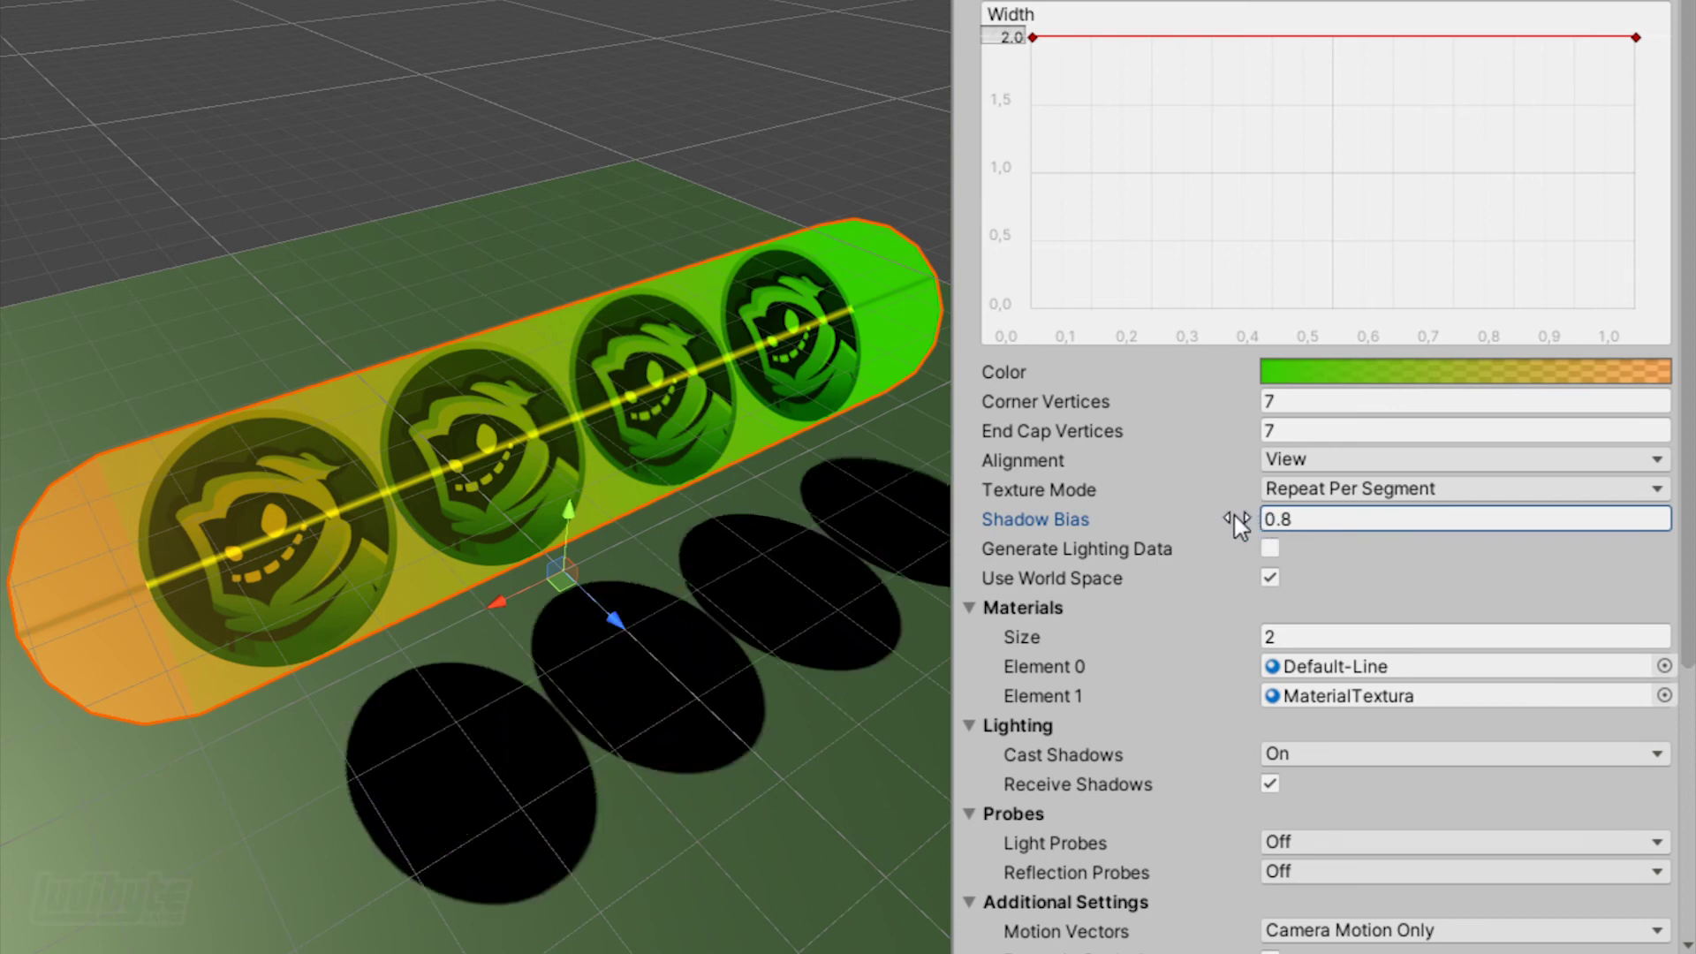
click(1270, 551)
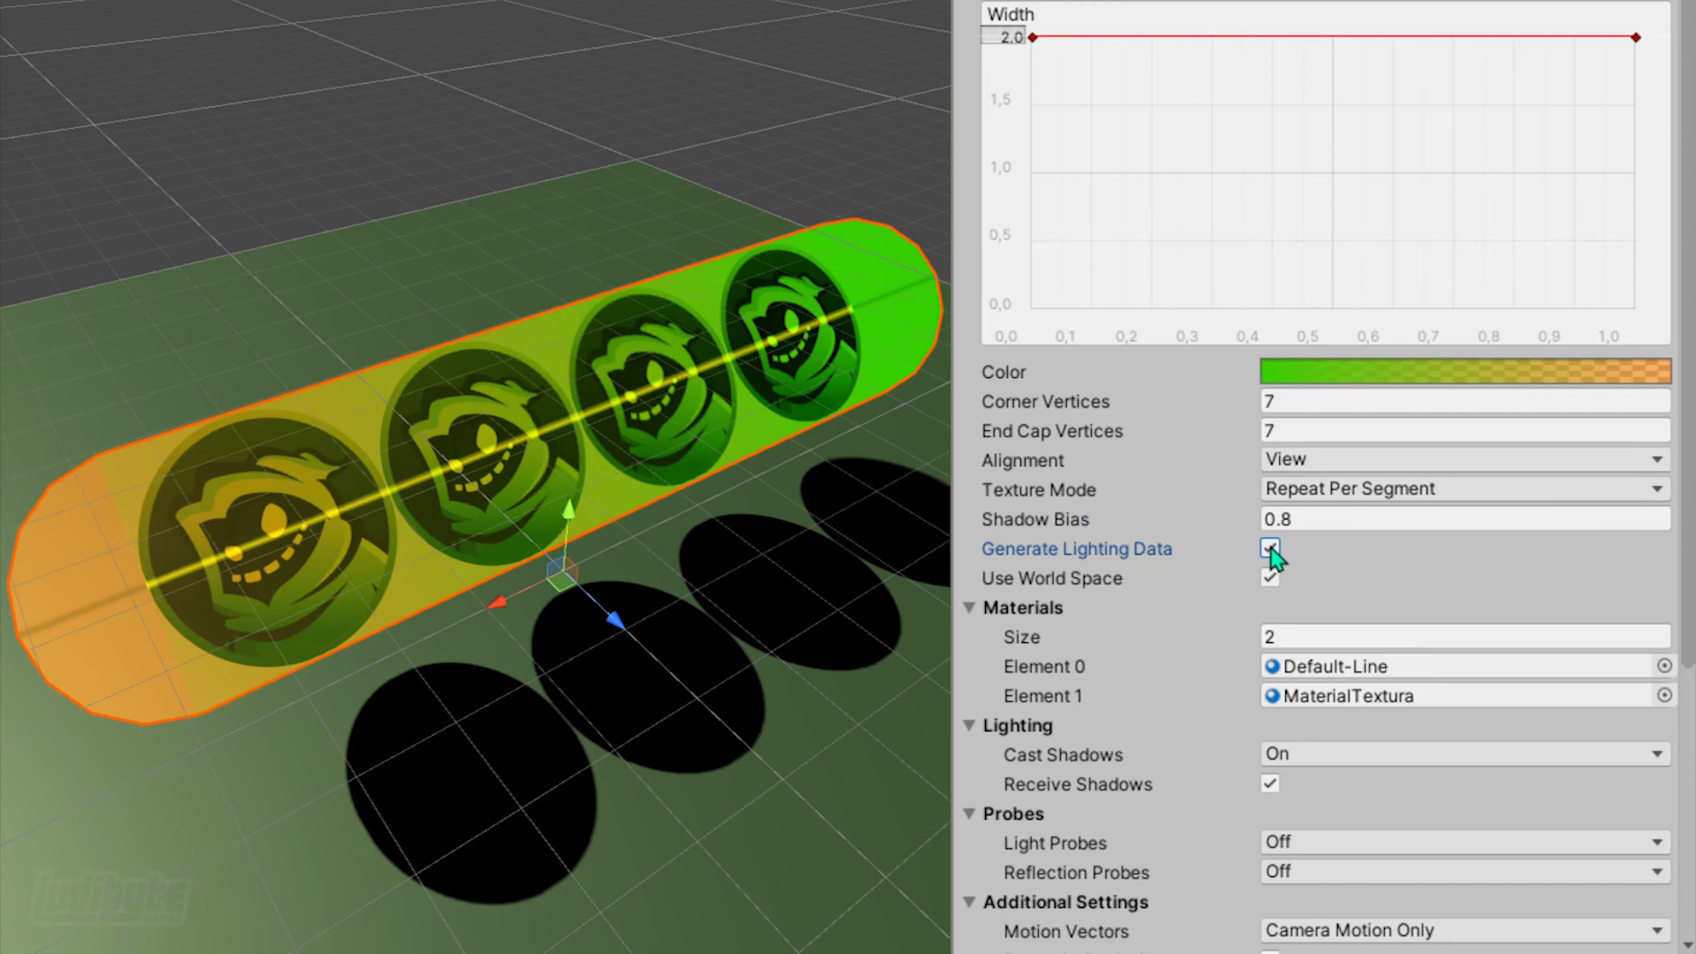
click(1270, 550)
click(1272, 578)
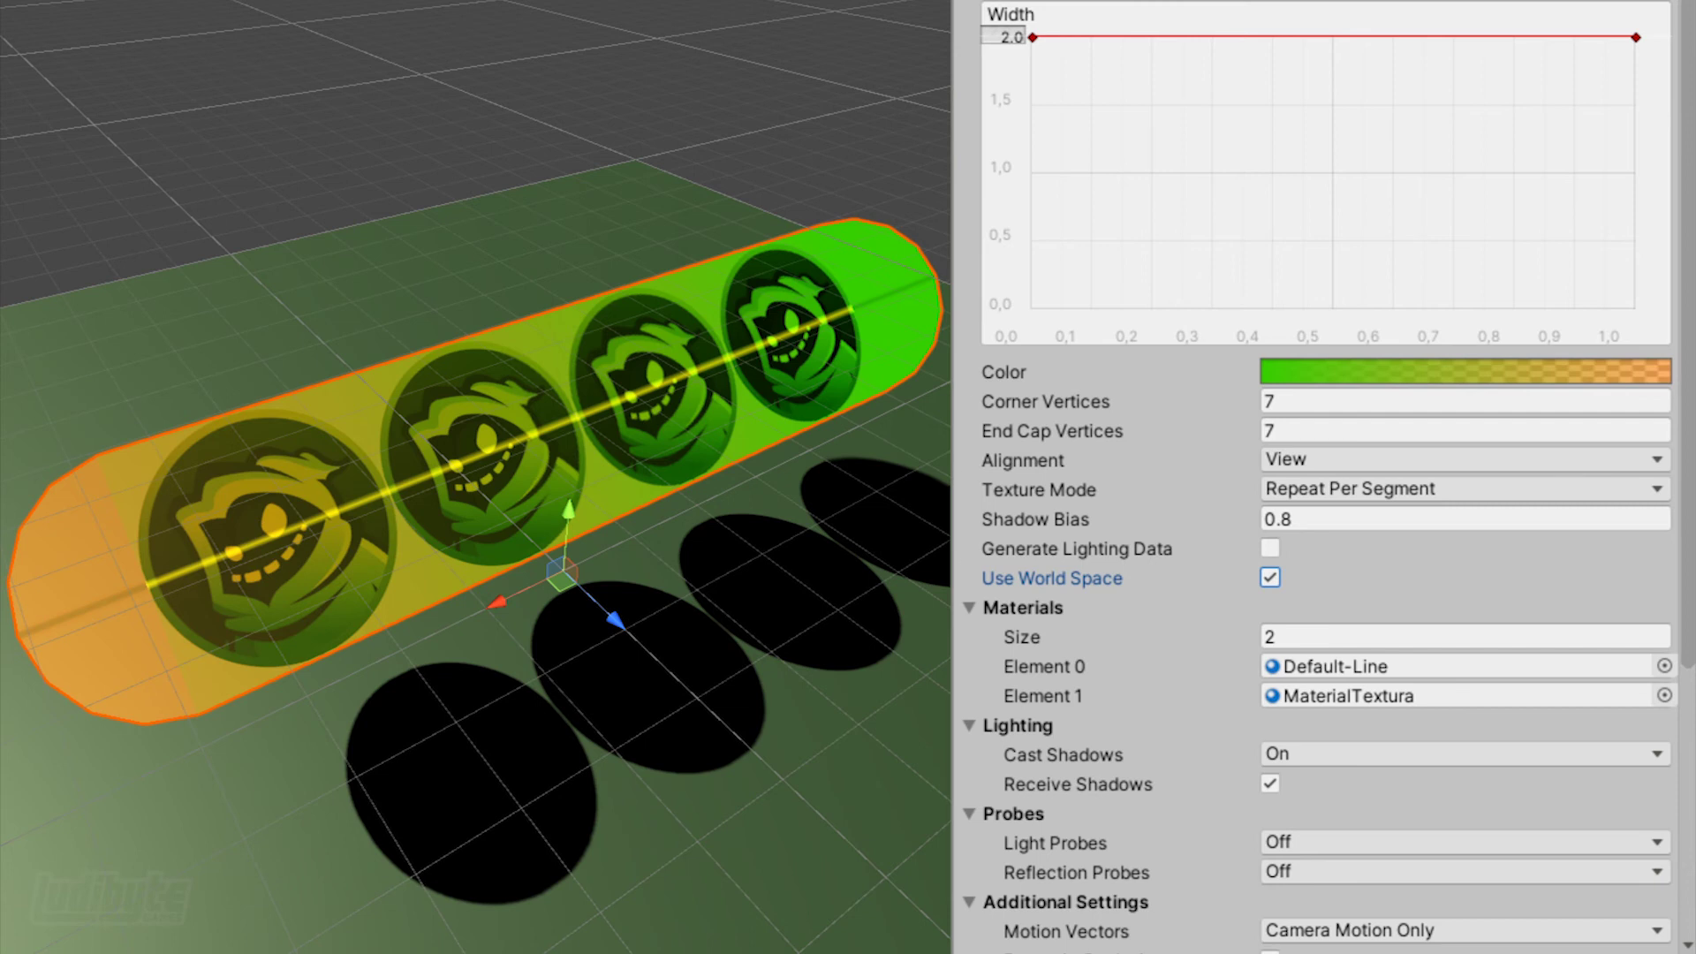
- Compare Cast Shadows set to Two Sided, Shadows Only and Off before returning to On, and toggle Receive Shadows off and on
scroll(1272, 424, down, 5)
click(1272, 416)
click(1351, 515)
click(1347, 420)
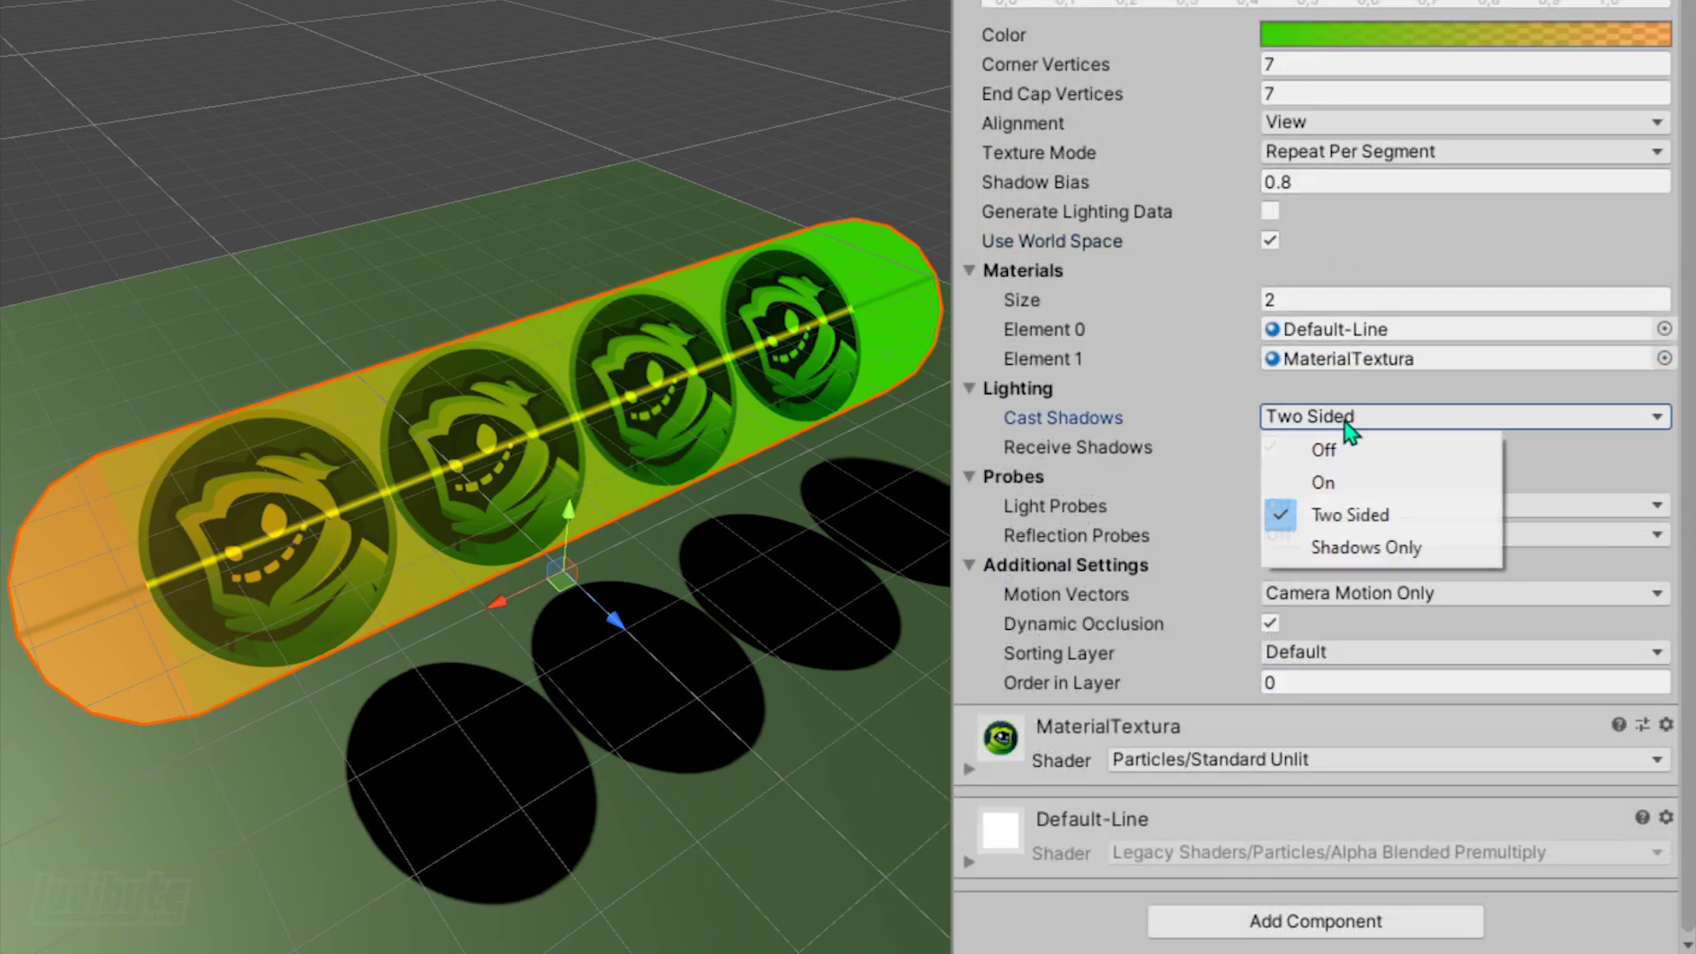
click(1360, 548)
click(1333, 417)
click(1325, 449)
click(1316, 419)
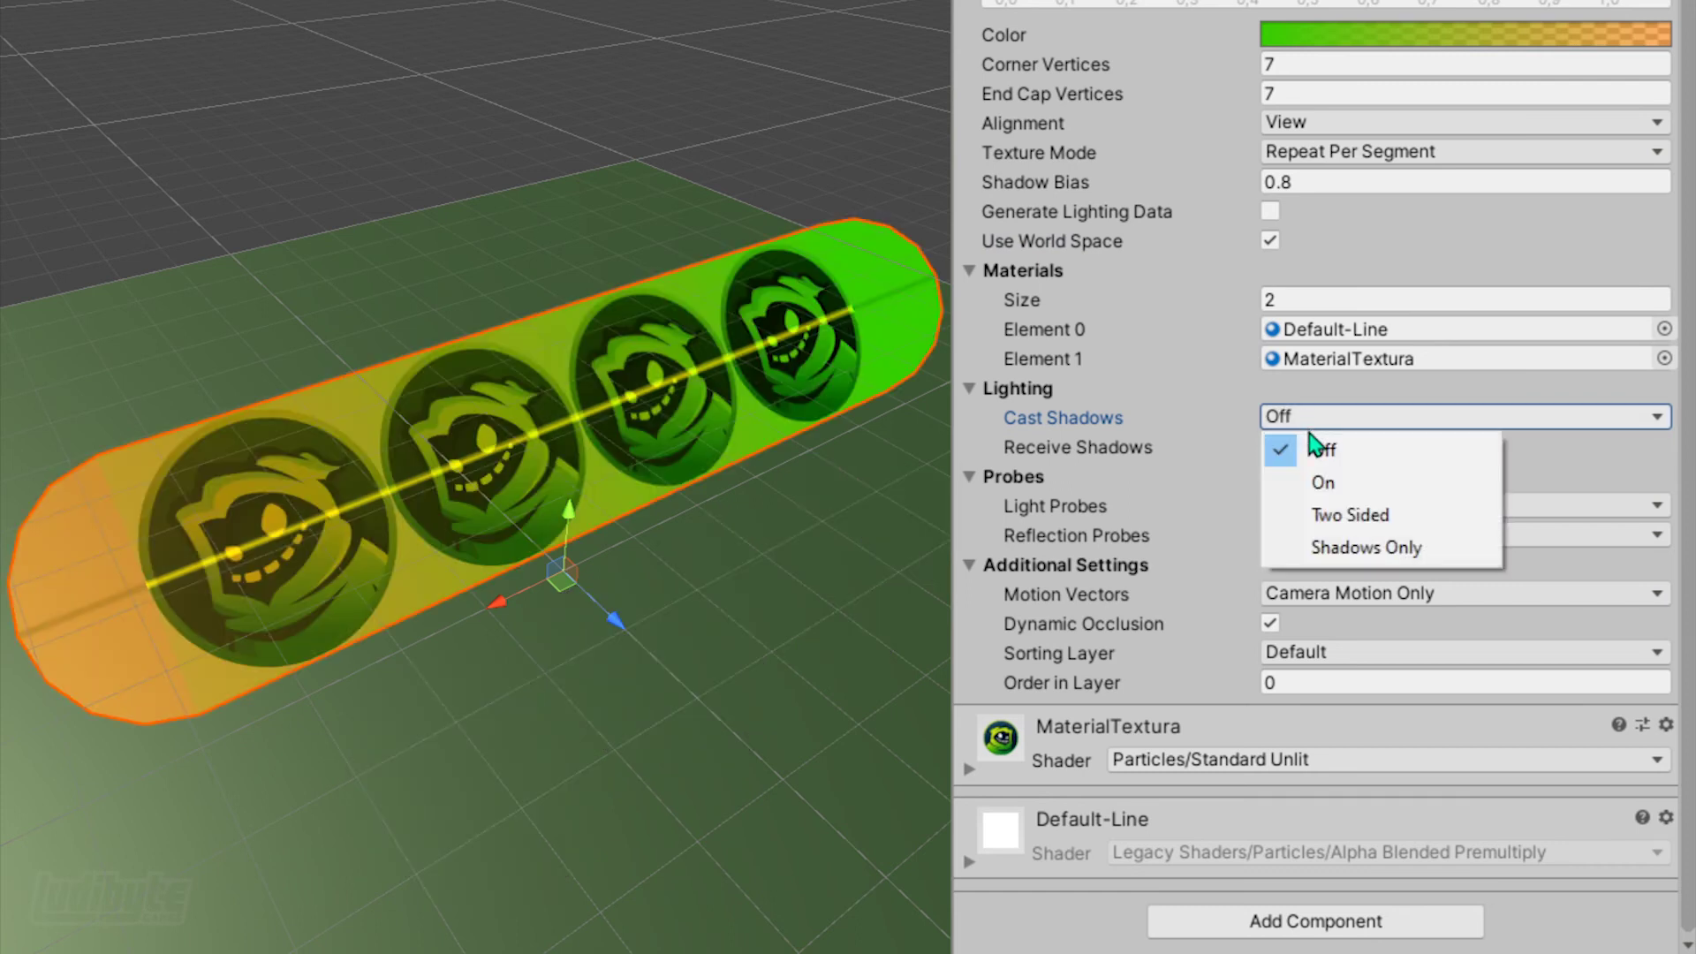
click(1322, 482)
click(1270, 447)
click(1270, 447)
- Look through the Light Probes and Reflection Probes options, keeping both set to Off
scroll(1104, 512, up, 2)
click(1334, 566)
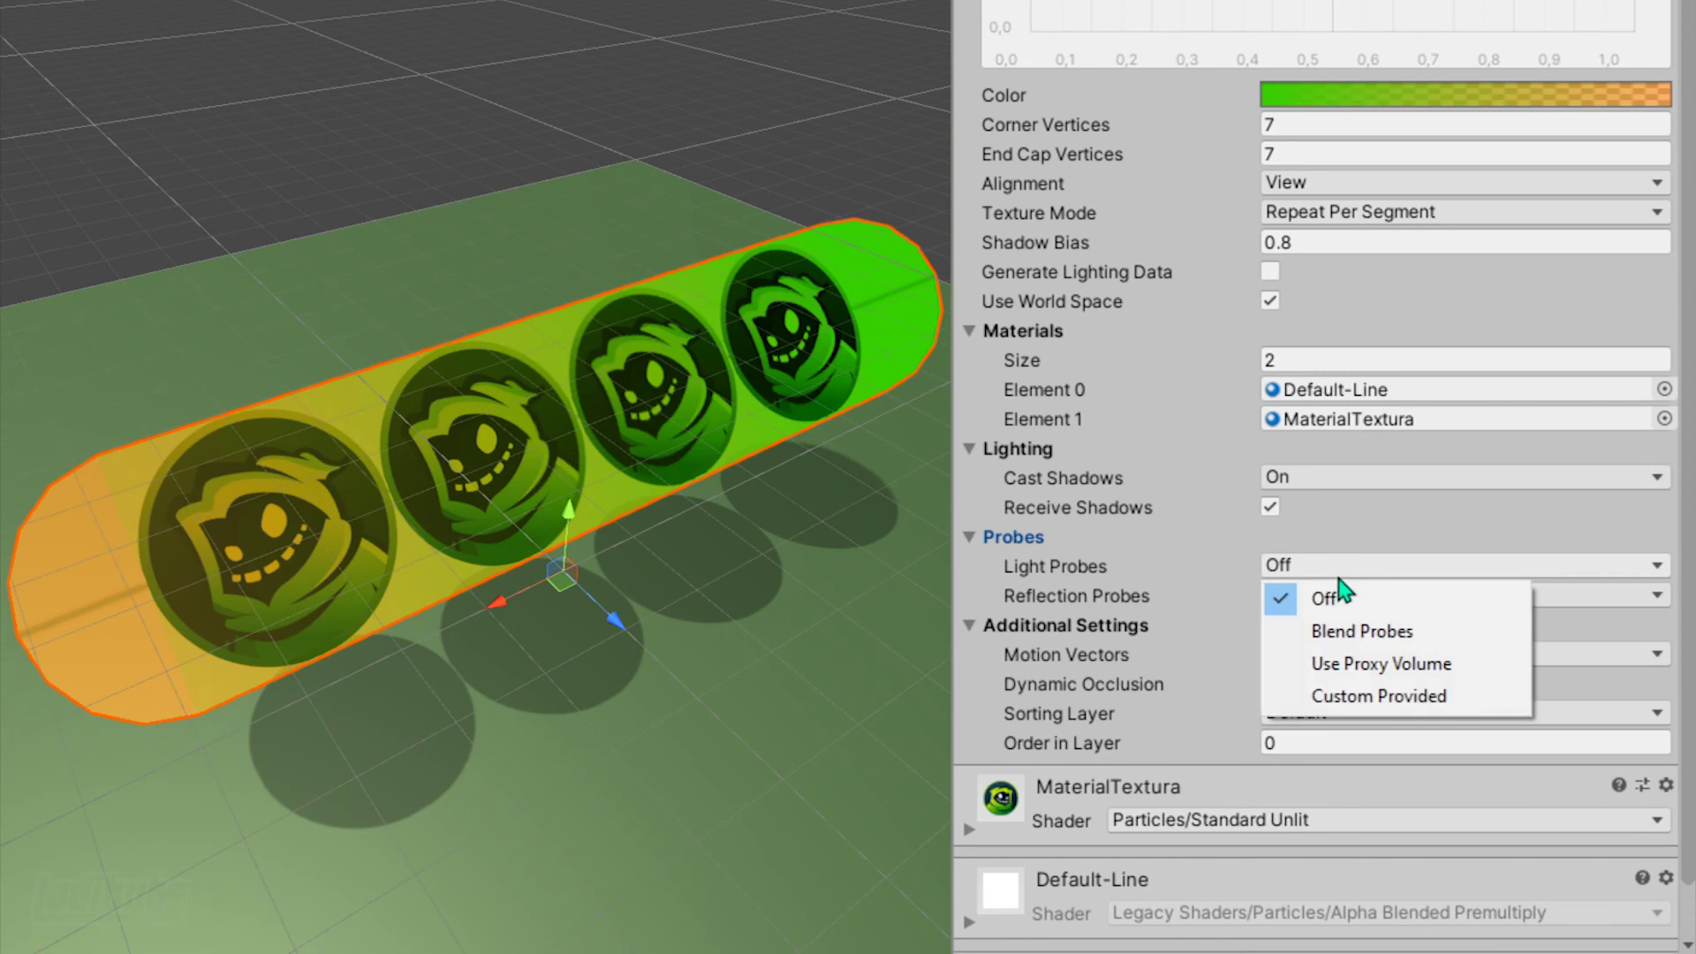
click(1331, 597)
click(1332, 600)
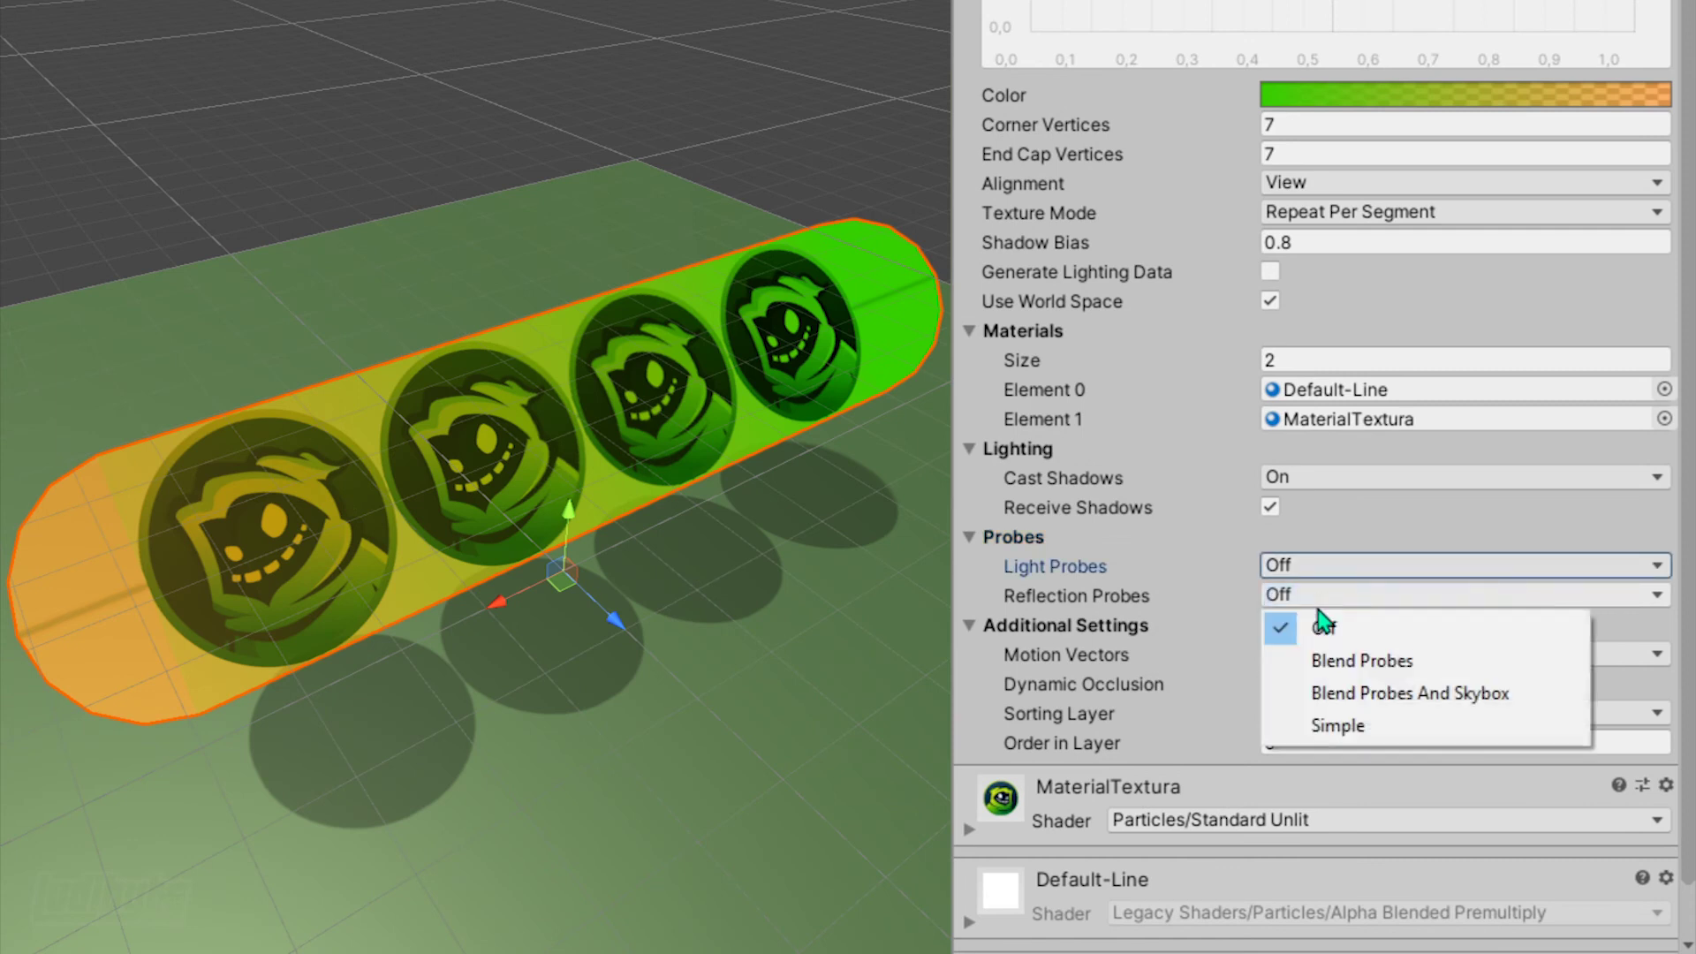
click(1325, 629)
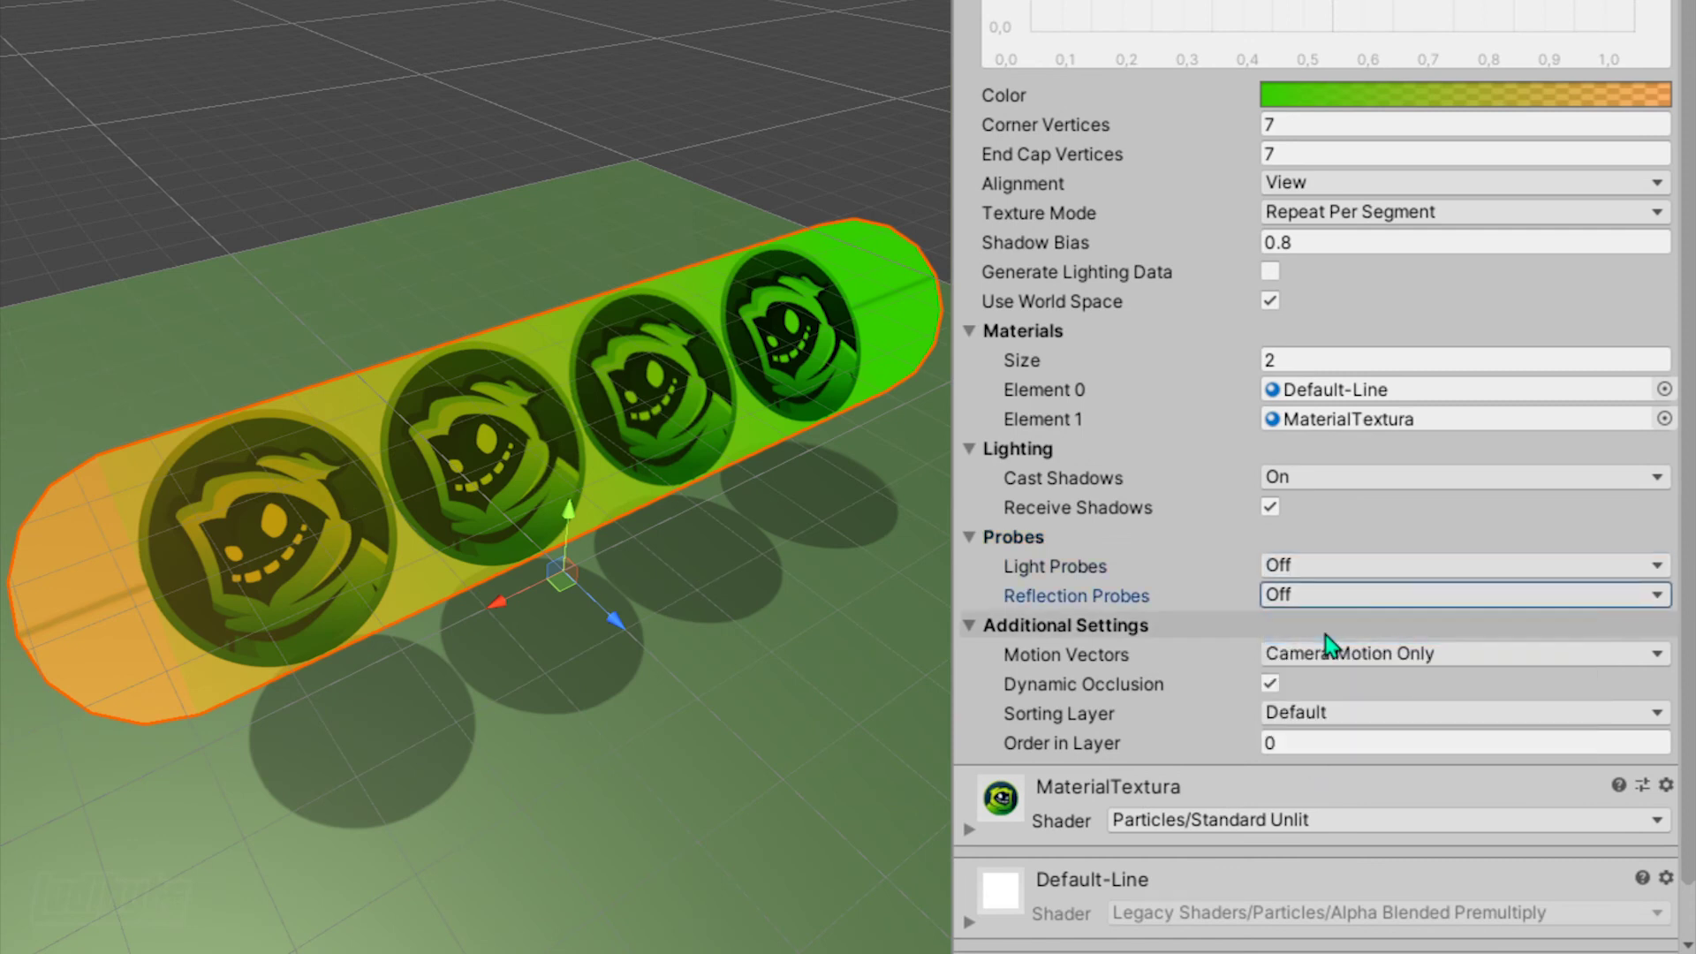
- Review the Motion Vectors and Sorting Layer options, keeping Camera Motion Only and Default
scroll(1254, 552, down, 2)
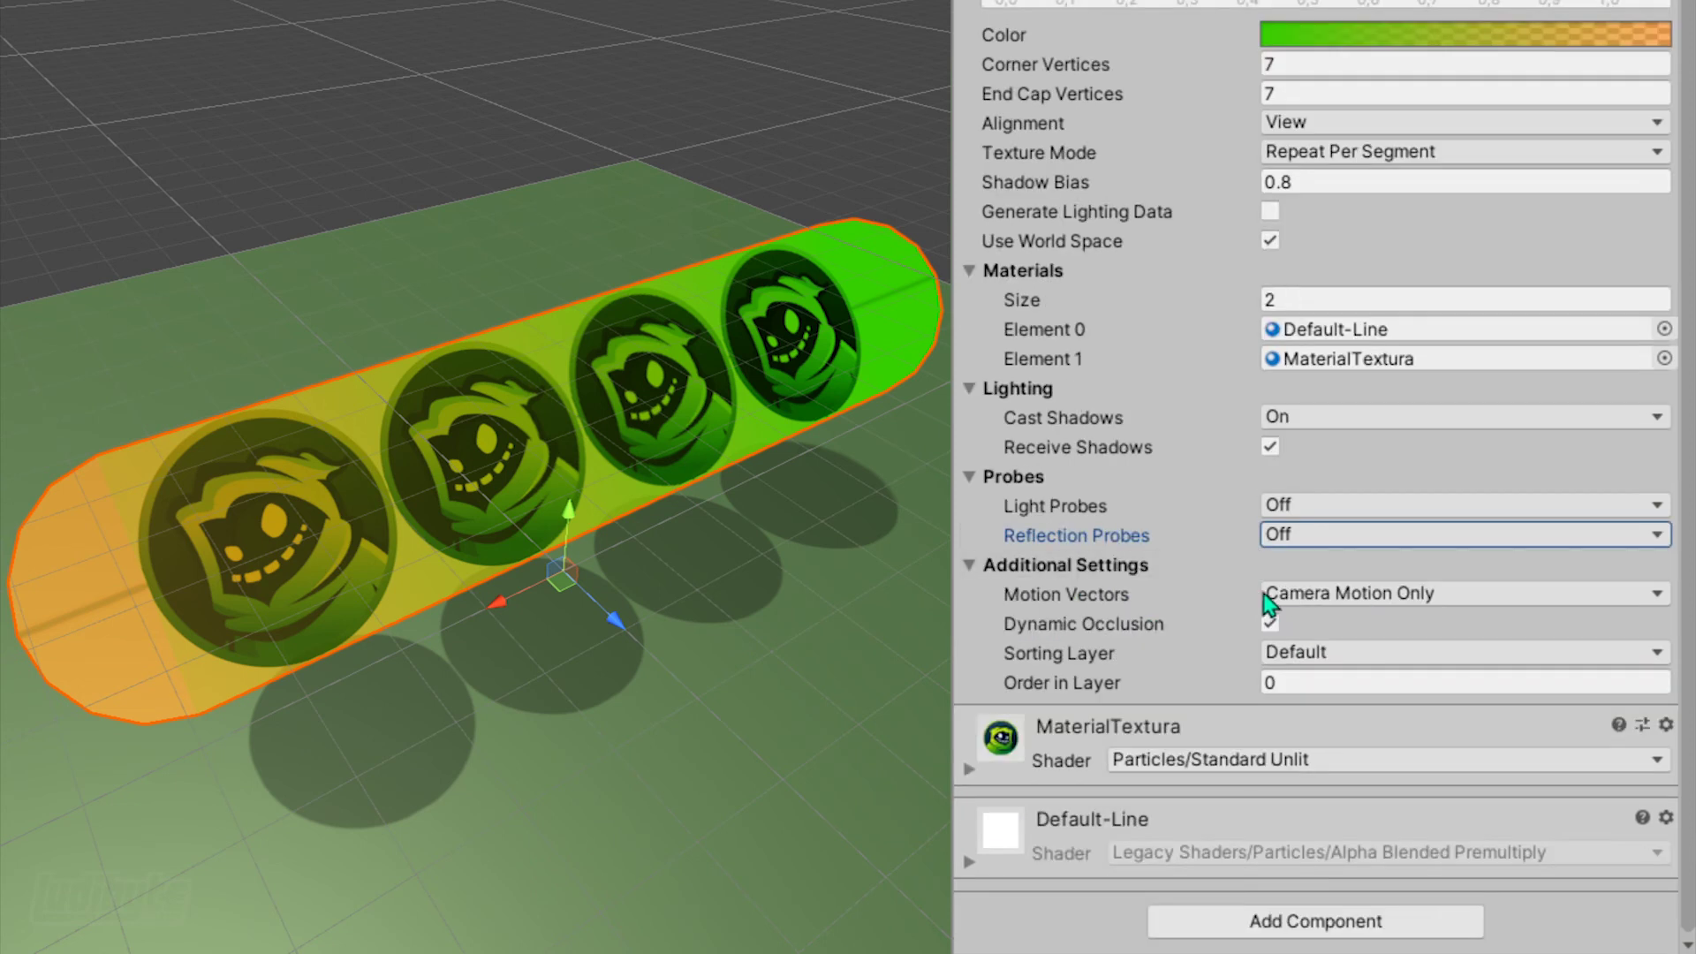
click(1344, 596)
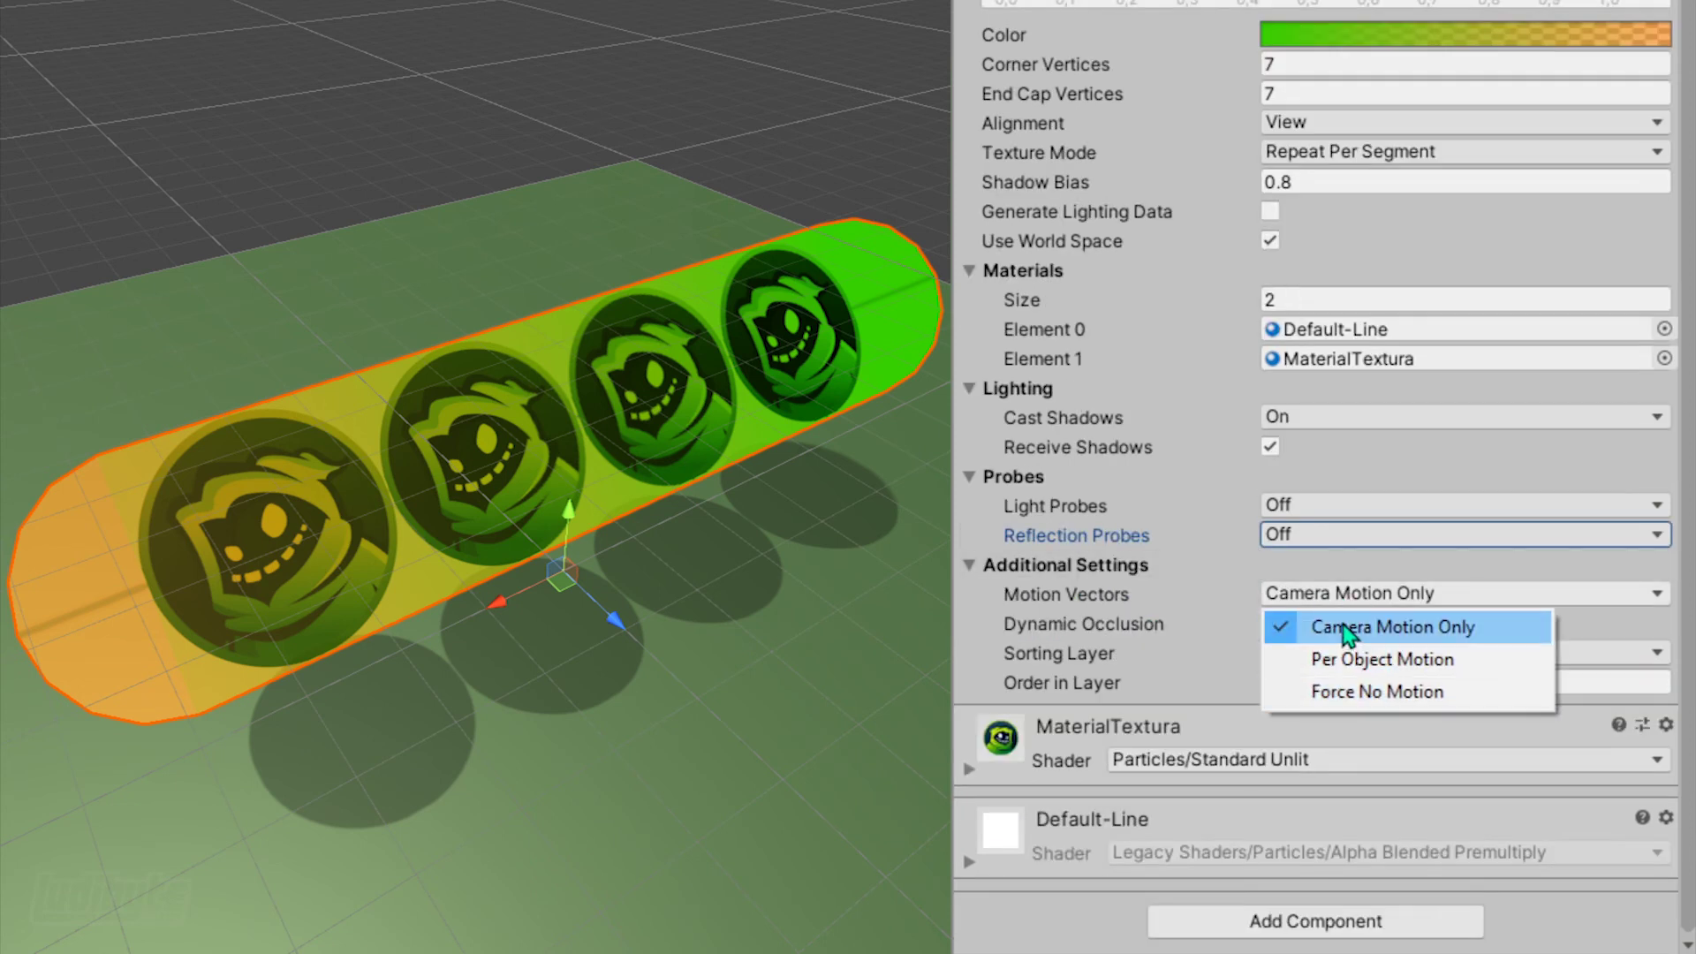
click(1347, 628)
click(1303, 651)
click(1320, 684)
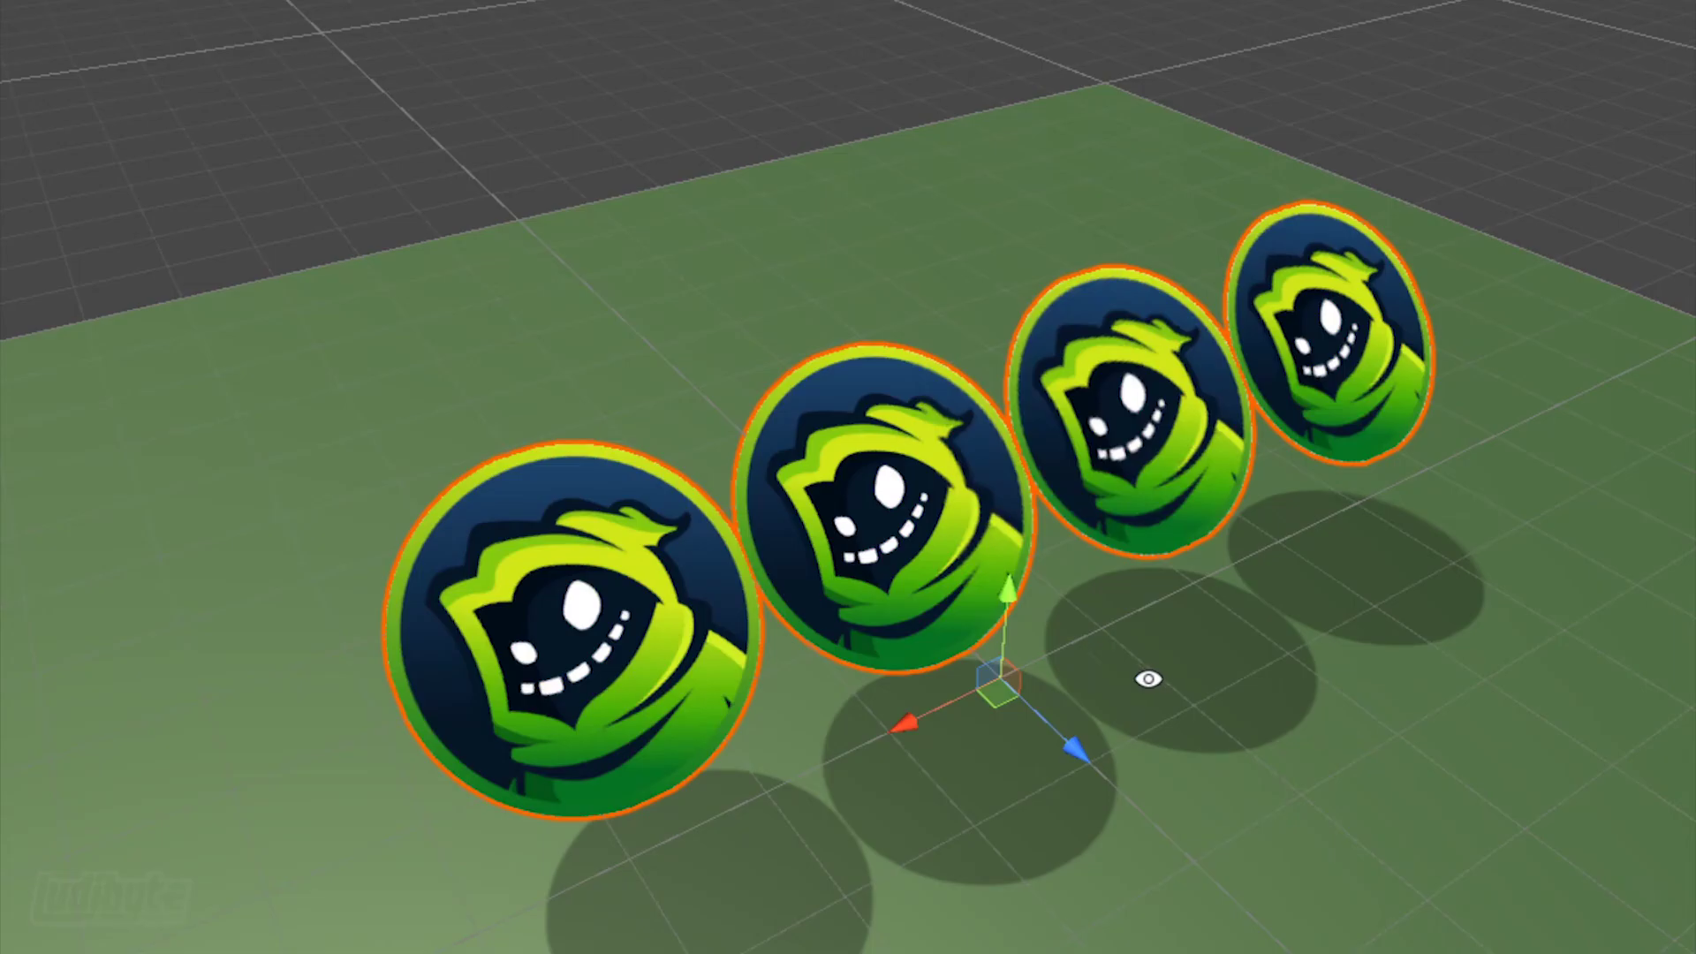
alt+drag(1151, 680, 1068, 617)
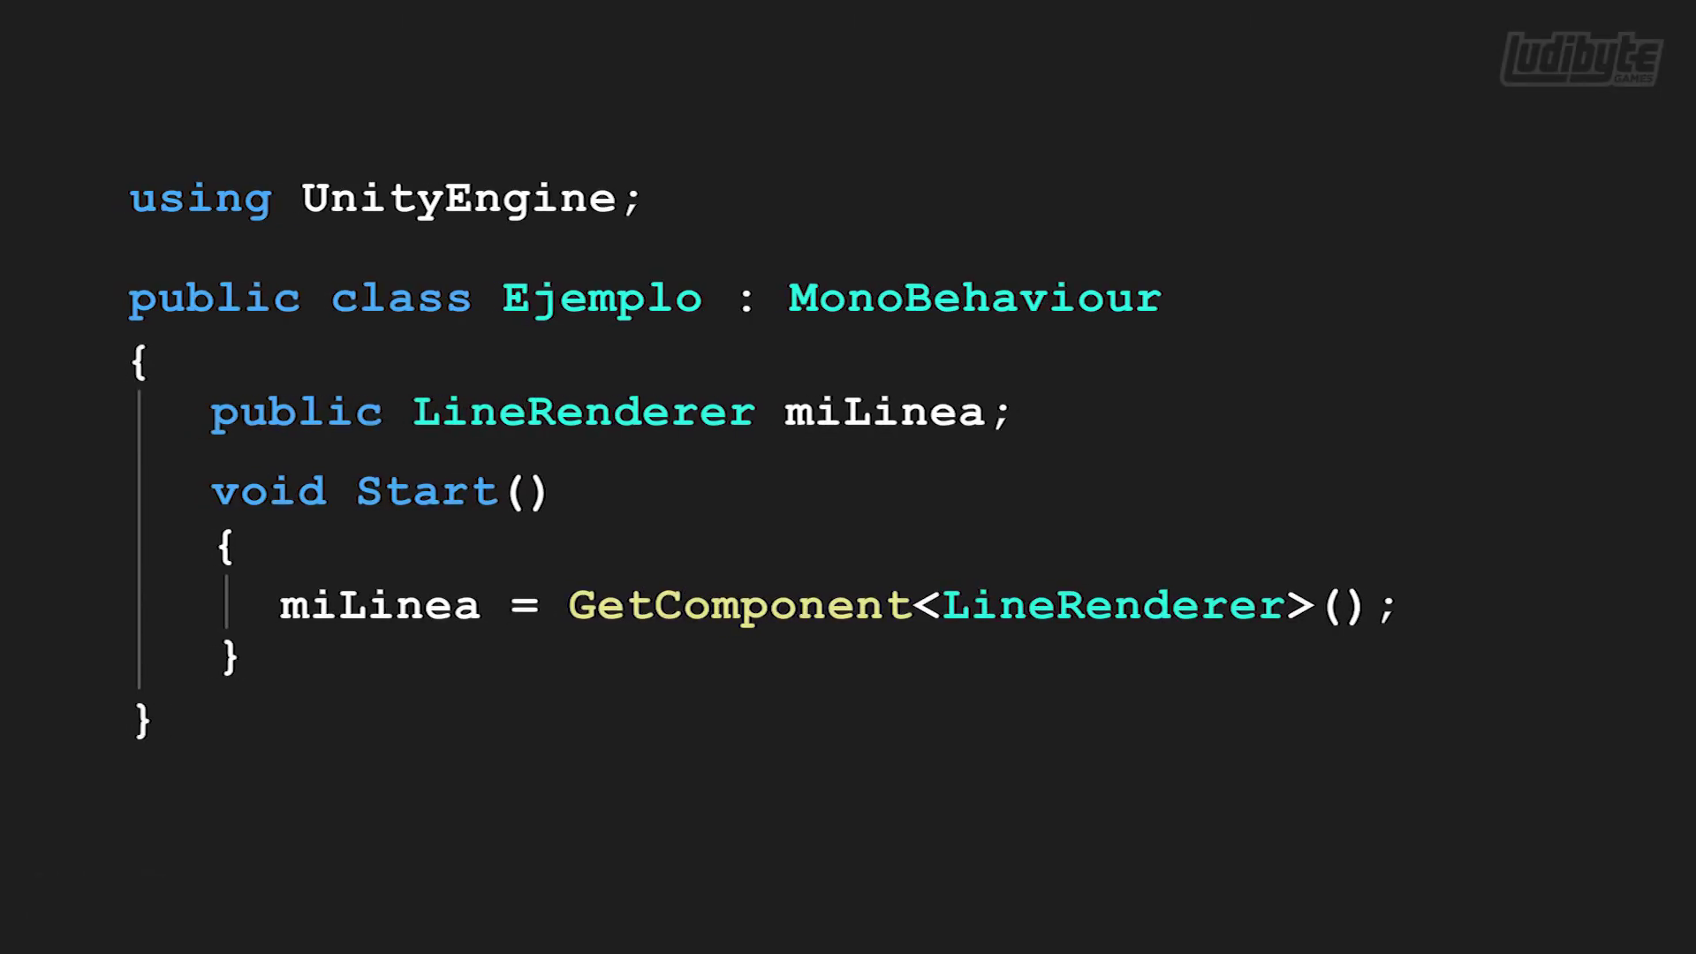